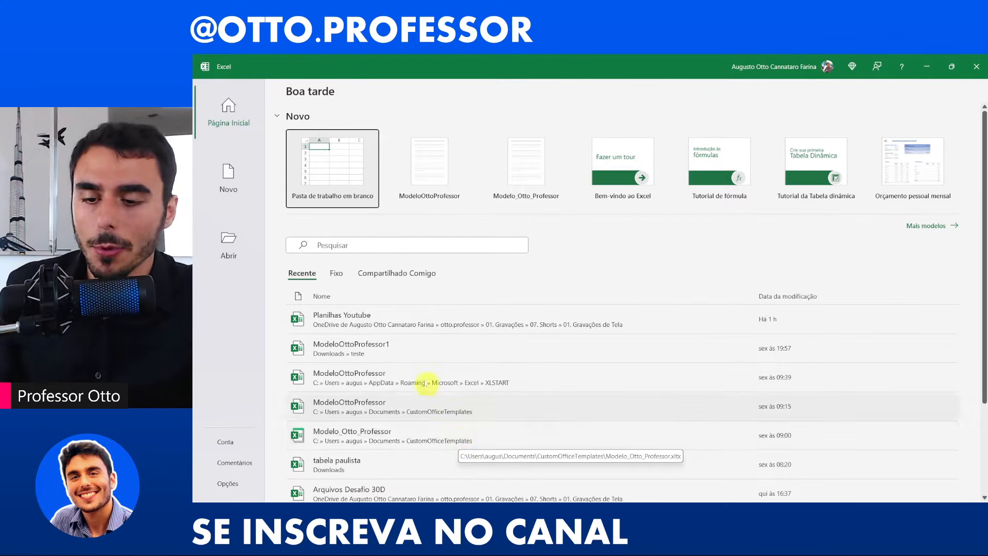
Step: Create a blank workbook and select the cell range A2:R20 on its first sheet
click(332, 160)
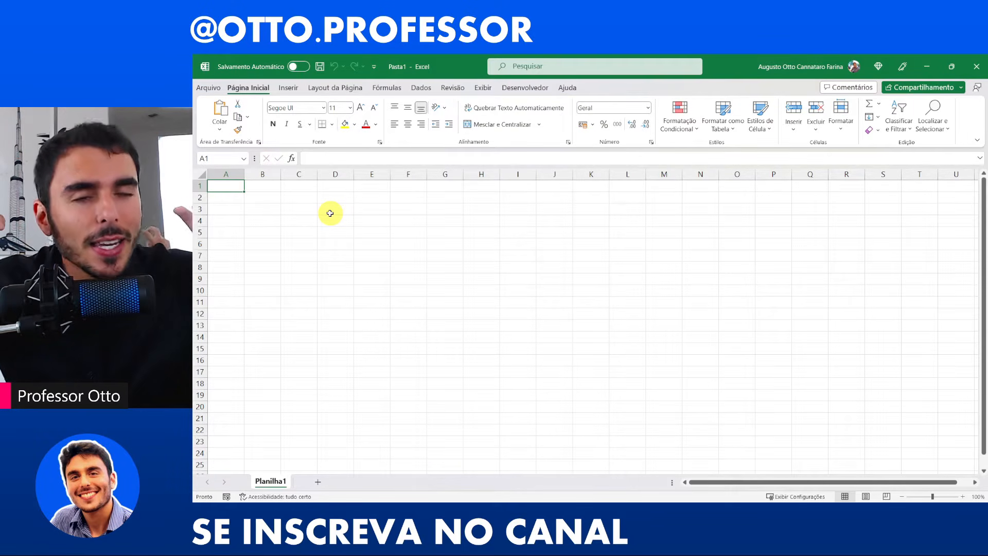
mouse_move(248, 191)
mouse_down()
mouse_move(389, 244)
mouse_move(625, 283)
mouse_move(770, 384)
mouse_up()
drag(273, 221, 486, 315)
drag(234, 196, 845, 404)
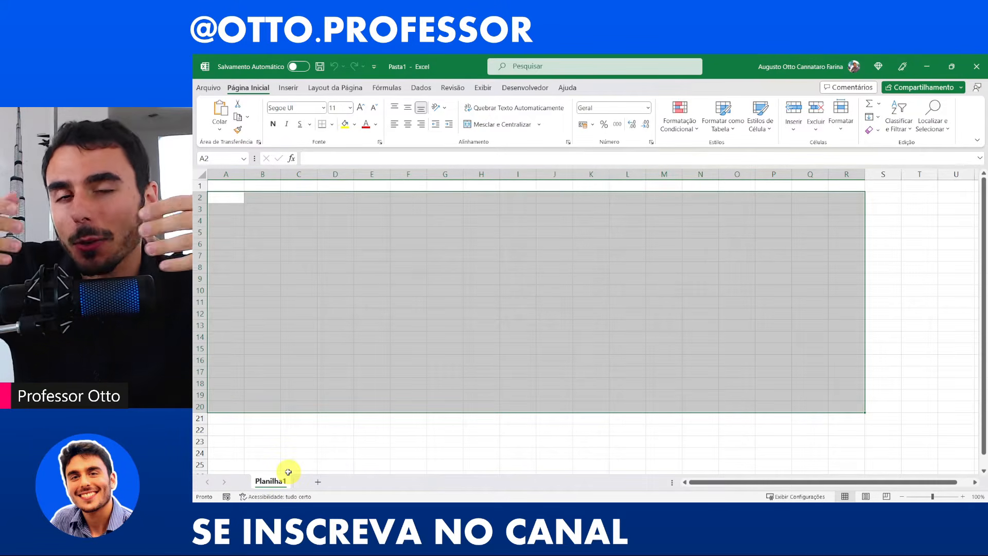
Step: Add two new worksheets to the workbook after Planilha1
click(318, 482)
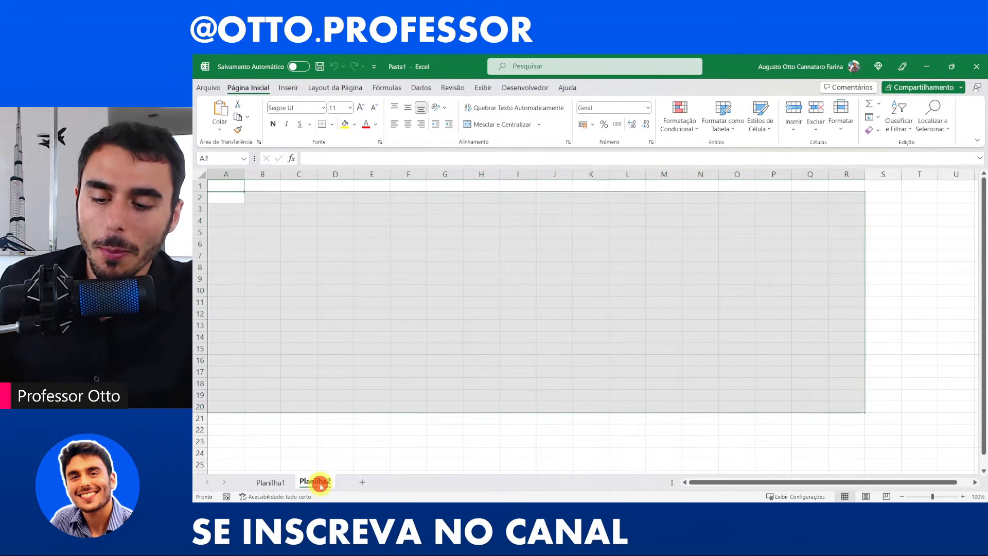
click(359, 482)
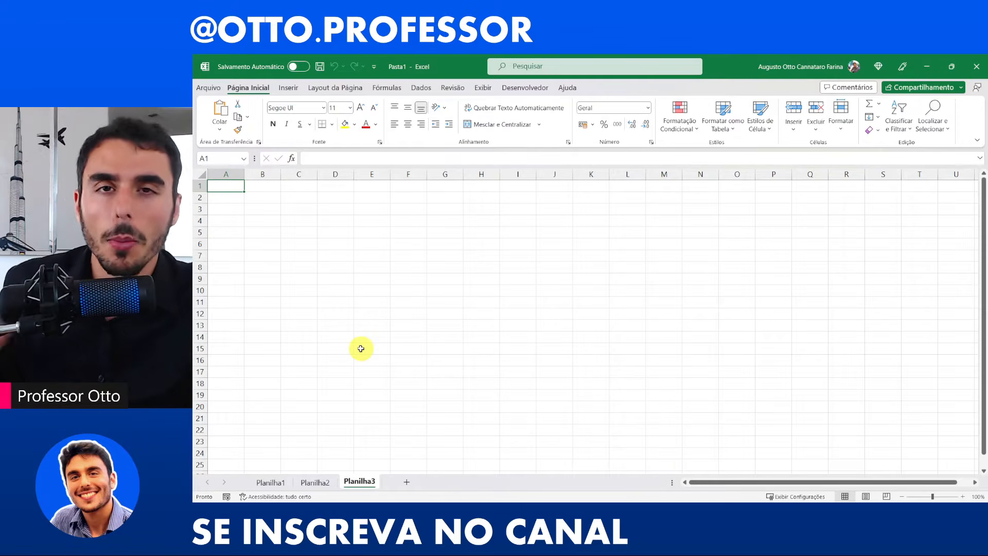
Step: Go through the sheets Planilha1, Planilha2 and Planilha3 one by one, ending on Planilha1
click(274, 481)
click(315, 480)
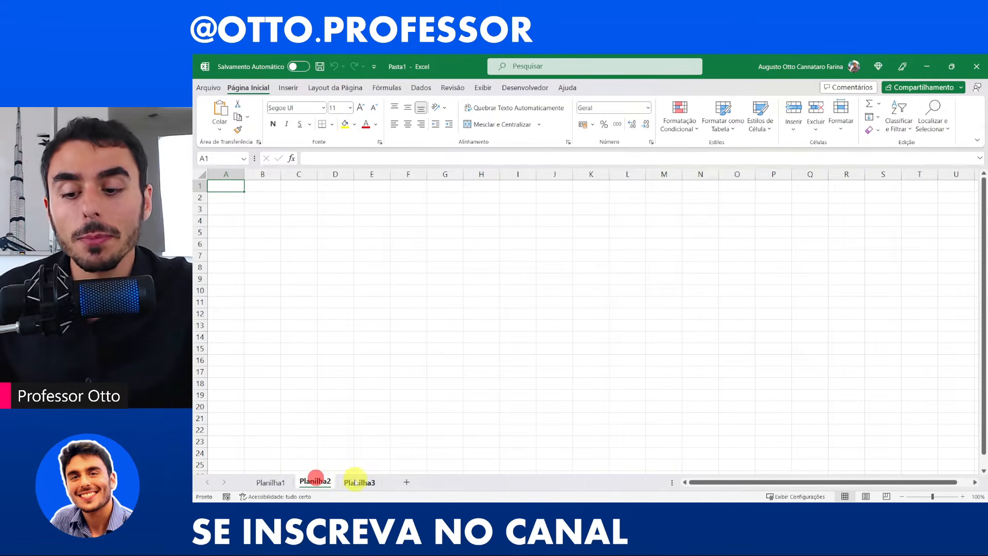
click(358, 482)
click(278, 481)
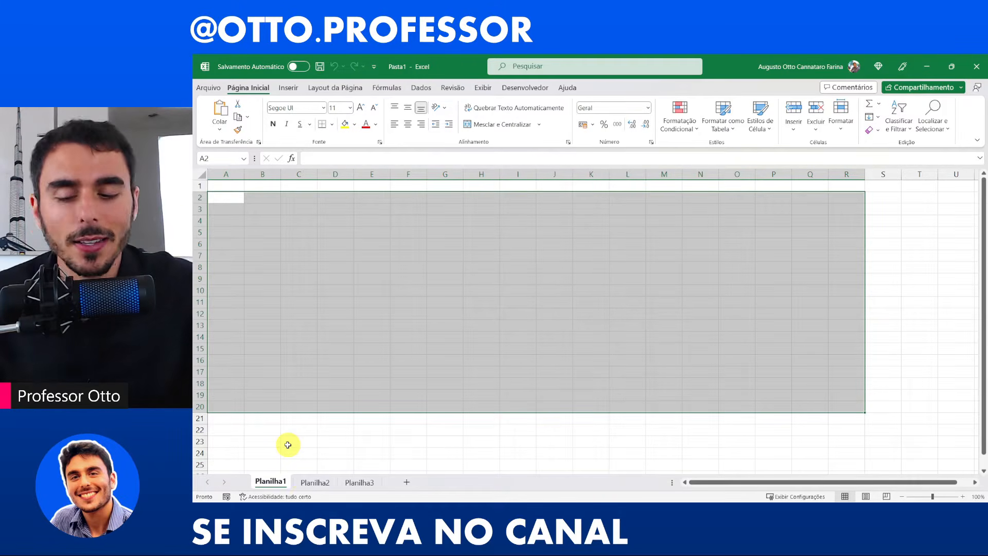
click(315, 480)
click(367, 480)
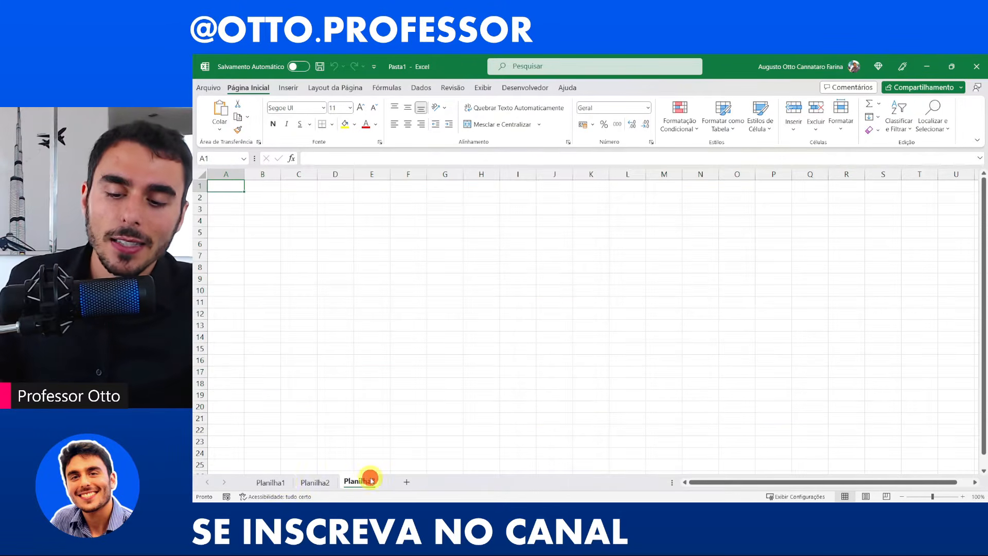
click(272, 484)
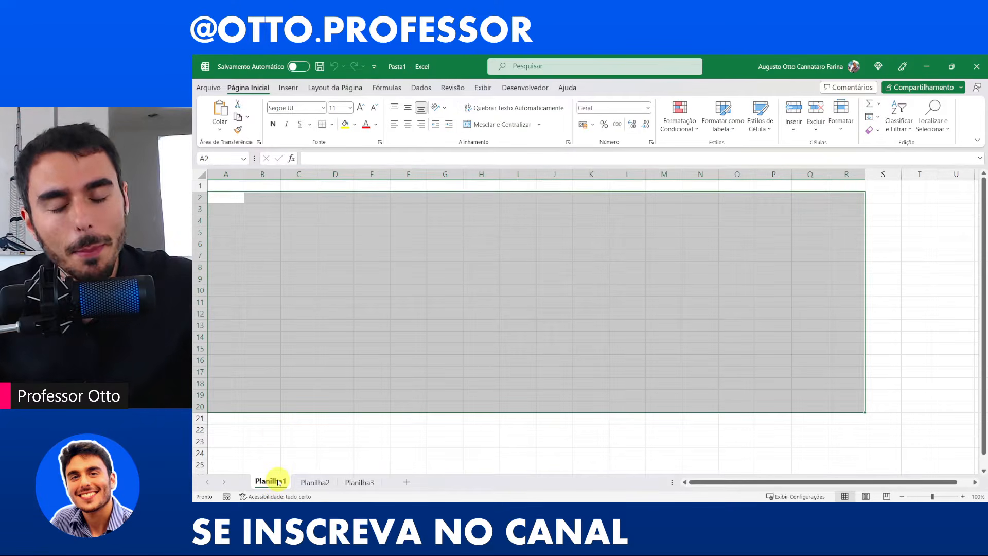
Step: View the file name and location options for saving the workbook, close them without saving, and select cell B3
click(271, 231)
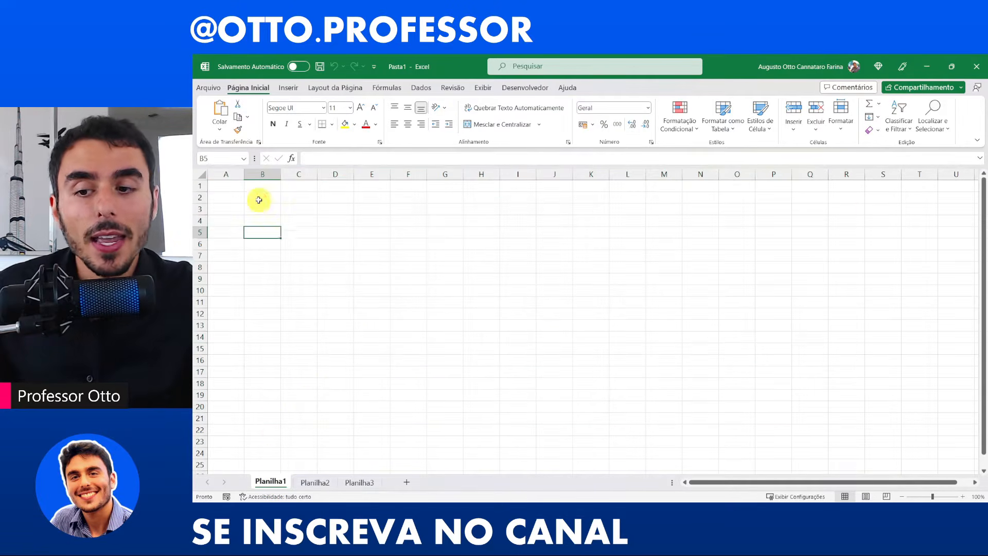
click(259, 200)
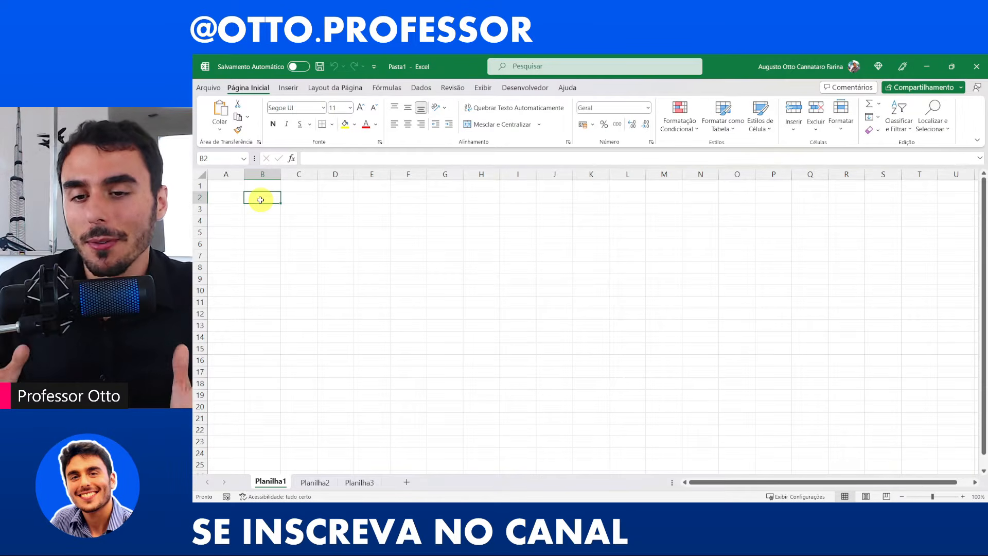
click(320, 69)
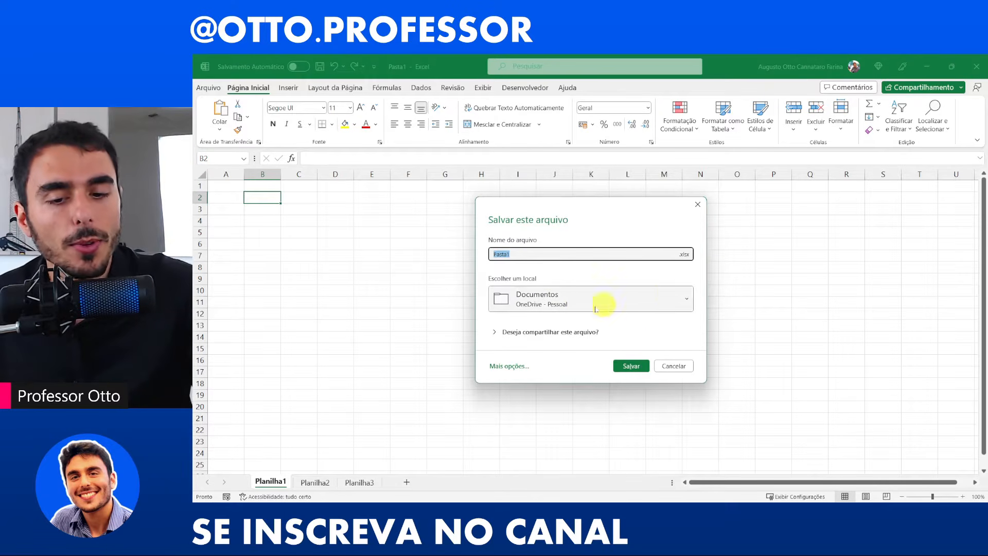
click(699, 209)
click(263, 216)
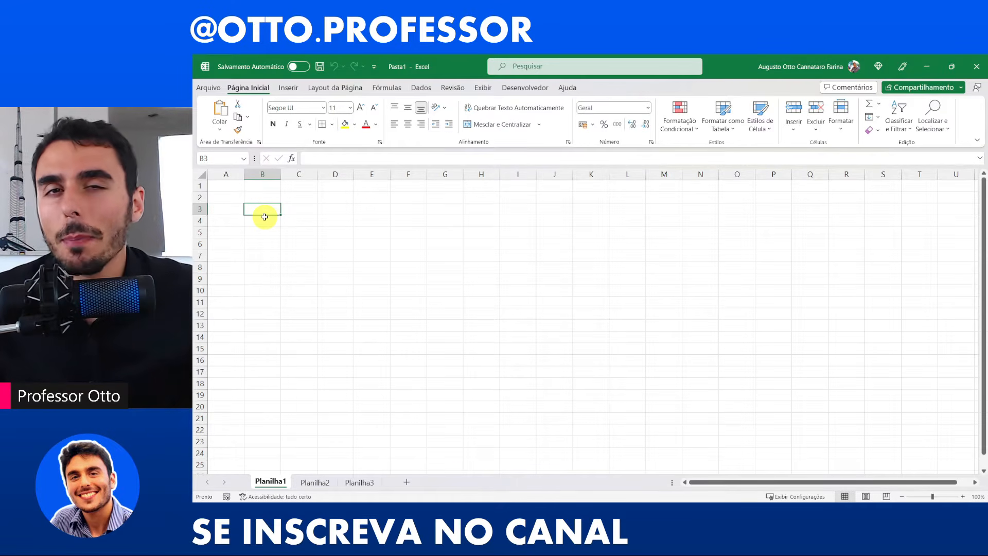
Step: Enlarge the view of Planilha1 to 160%, try out selecting a block of cells, and select cell C3
drag(259, 193, 431, 262)
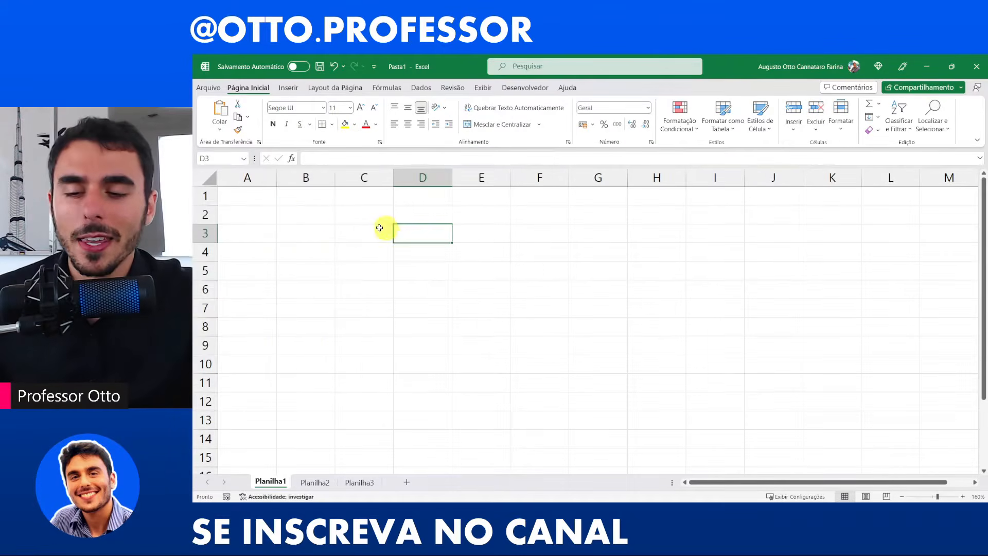
drag(318, 210, 556, 340)
click(408, 291)
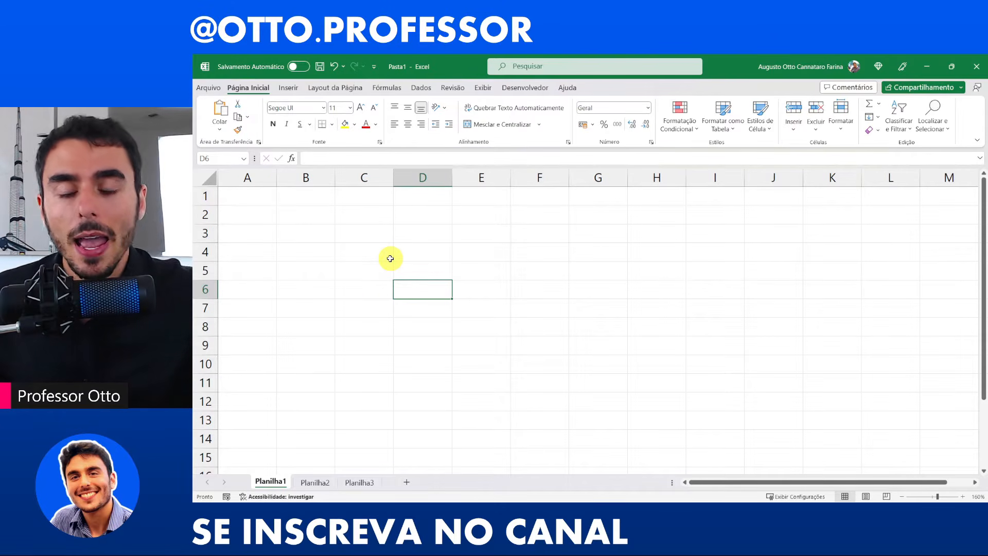
click(364, 231)
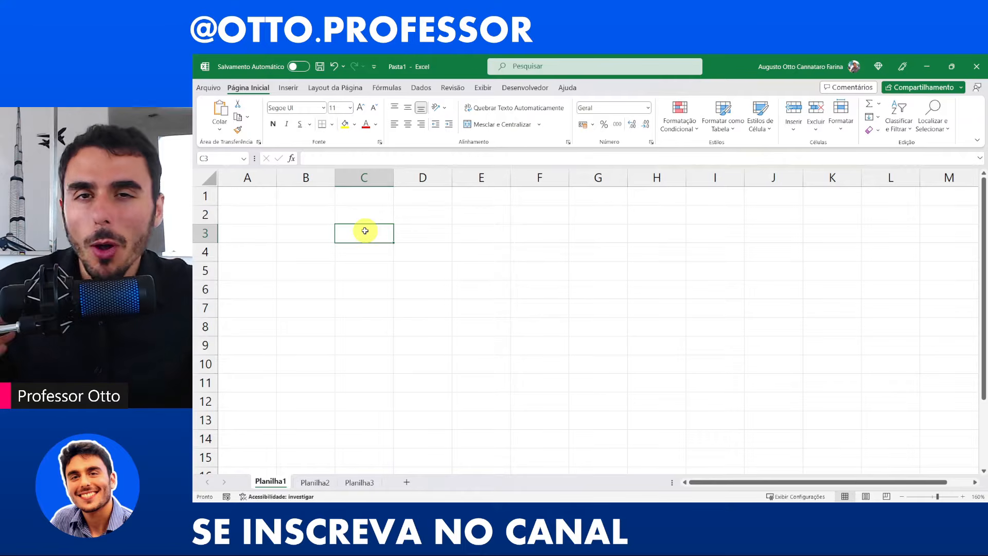
Step: Select the whole columns A to K, followed by the whole rows 1 to 9
click(258, 178)
drag(258, 177, 844, 204)
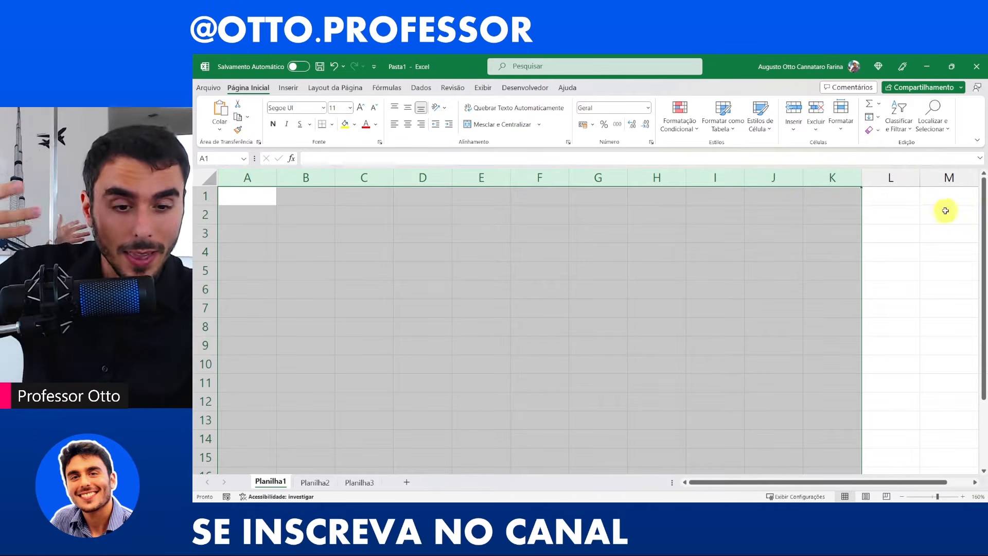
click(205, 195)
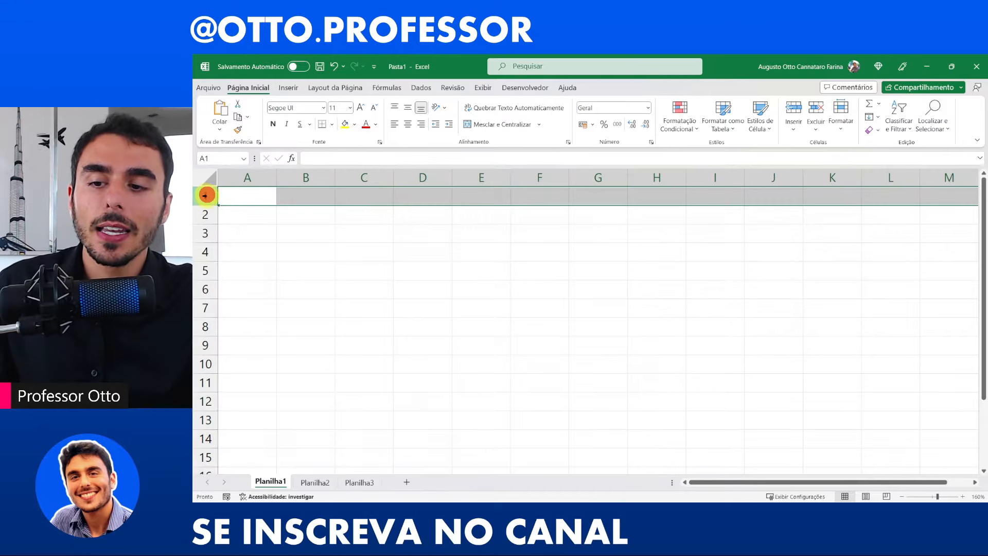
drag(204, 195, 205, 345)
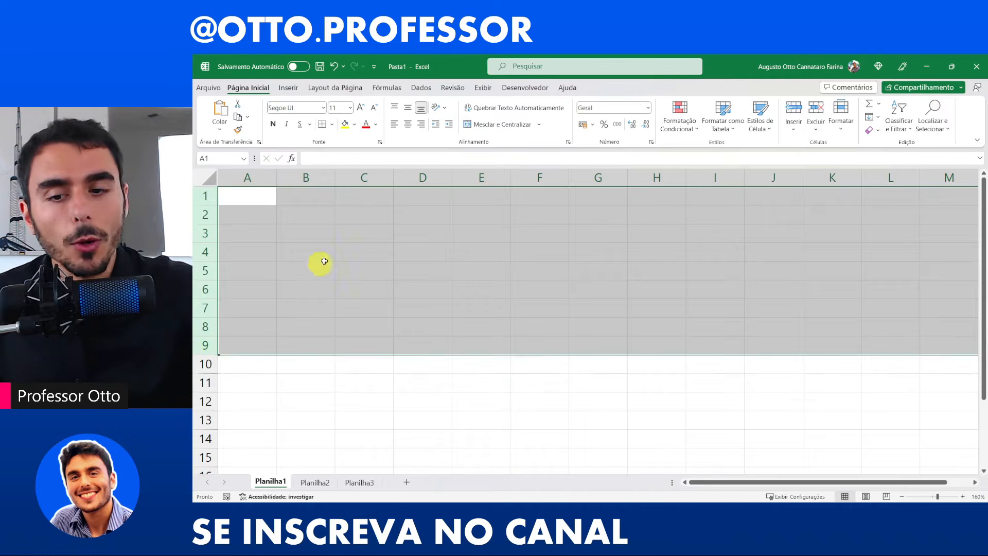
Step: Select cell C3 together with the whole of column C and row 3 to highlight their intersection
click(358, 231)
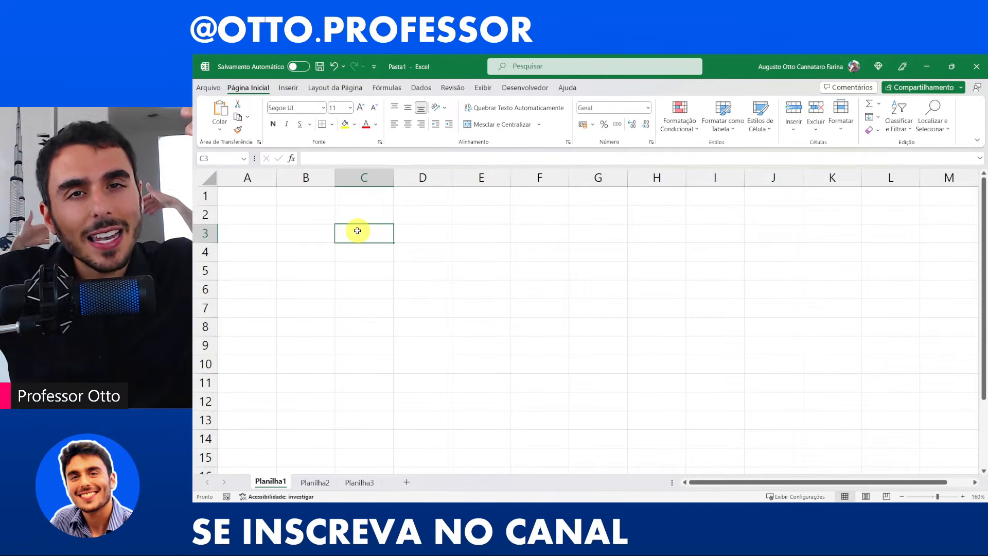
ctrl+click(365, 178)
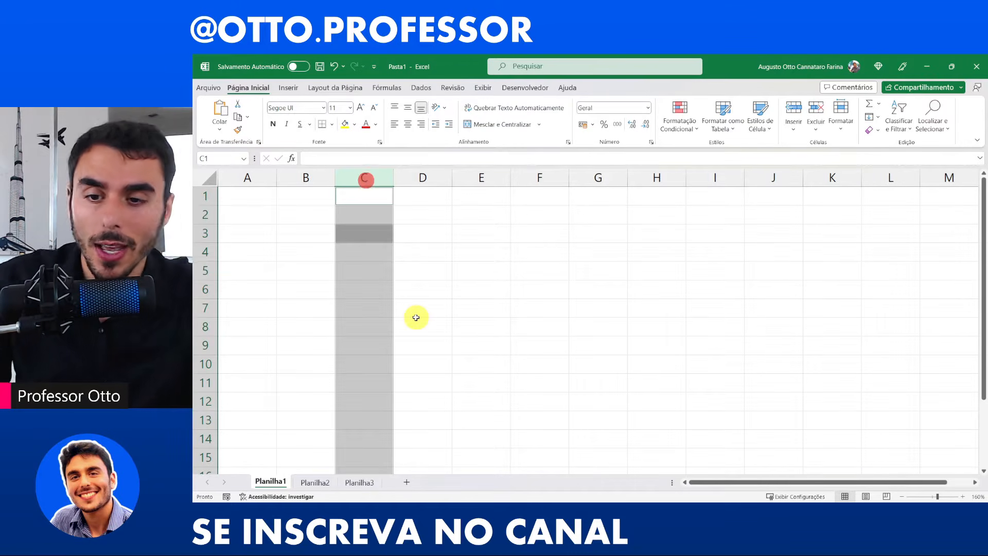
ctrl+click(201, 233)
Step: Enter the lowercase text c3 in cell C3
click(361, 231)
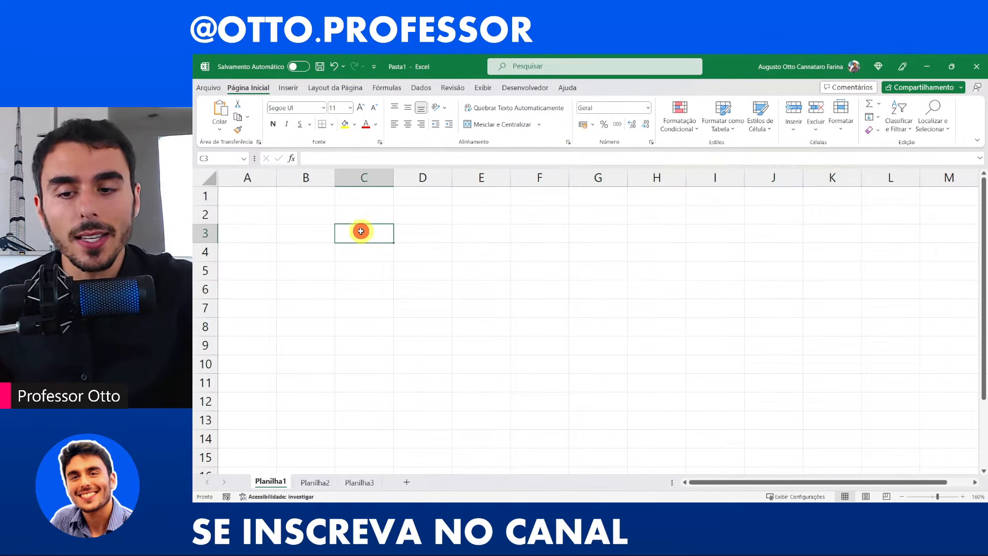
text(c3)
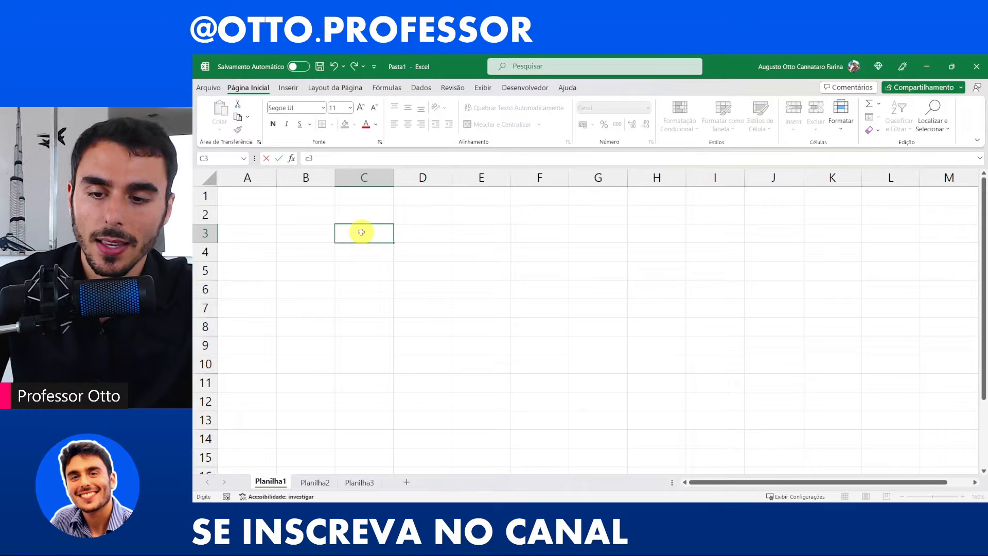
key(Return)
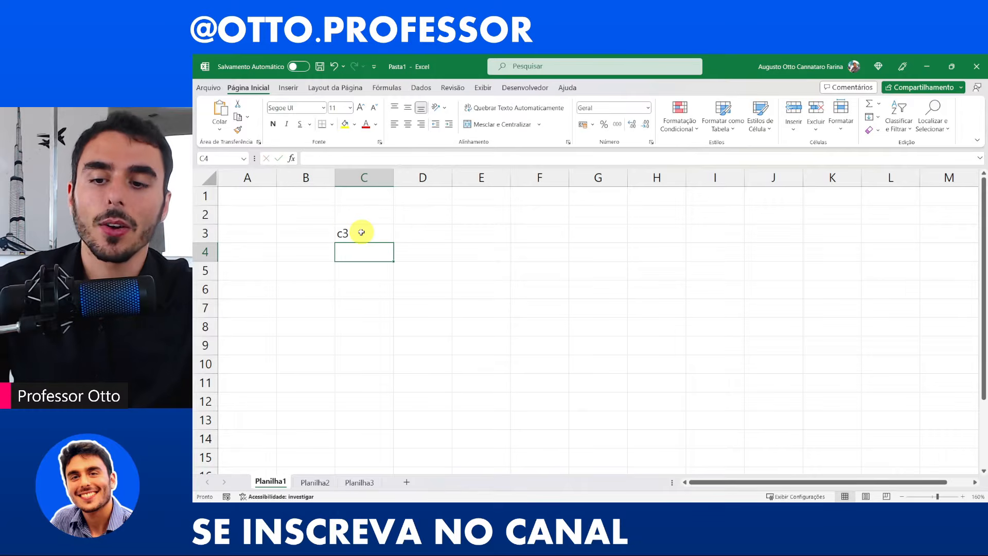
Step: Replace the content of cell C3 with the uppercase text C3 and select the cell again
click(361, 232)
key(Caps_Lock)
text(C3)
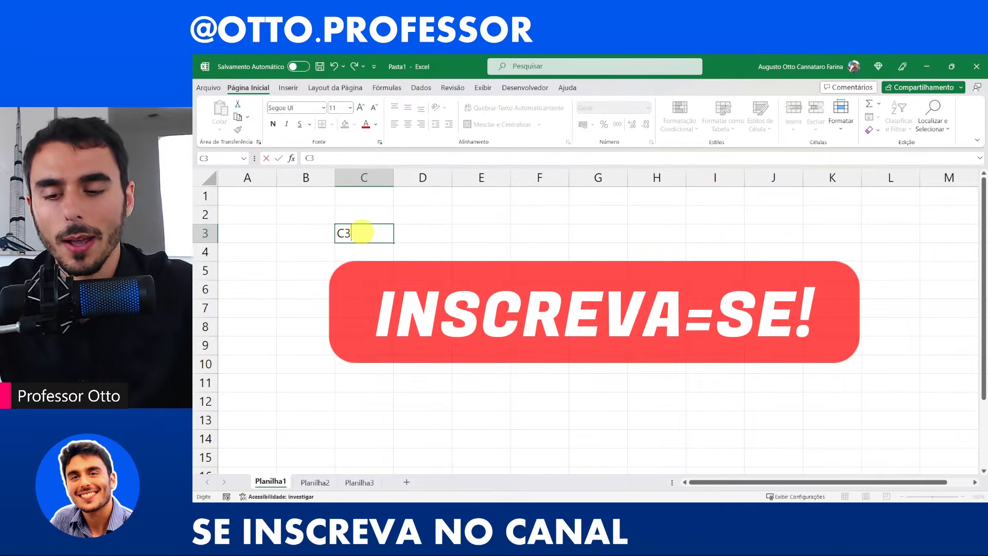
key(Return)
click(360, 233)
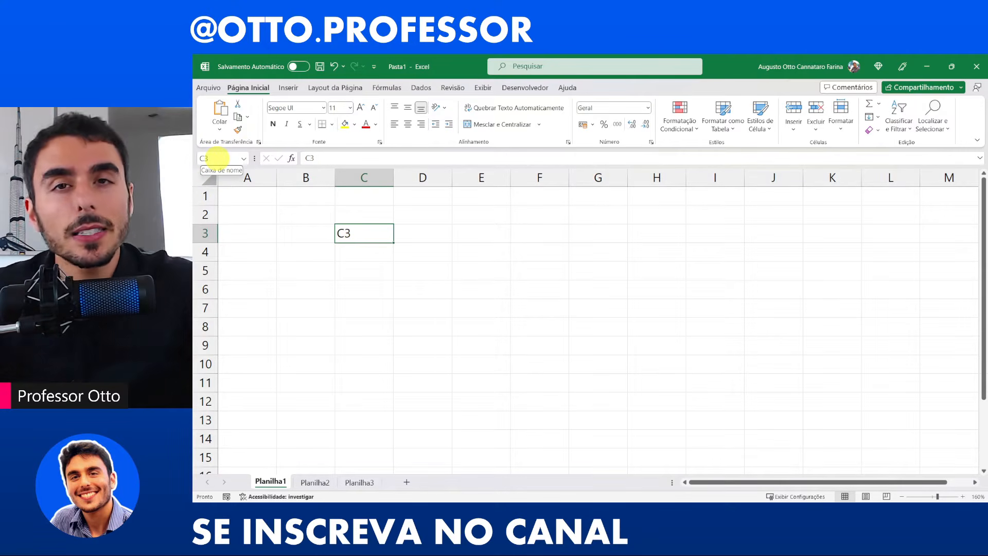
Step: Jump directly to cell A1000 by entering its reference
click(215, 157)
text(A1)
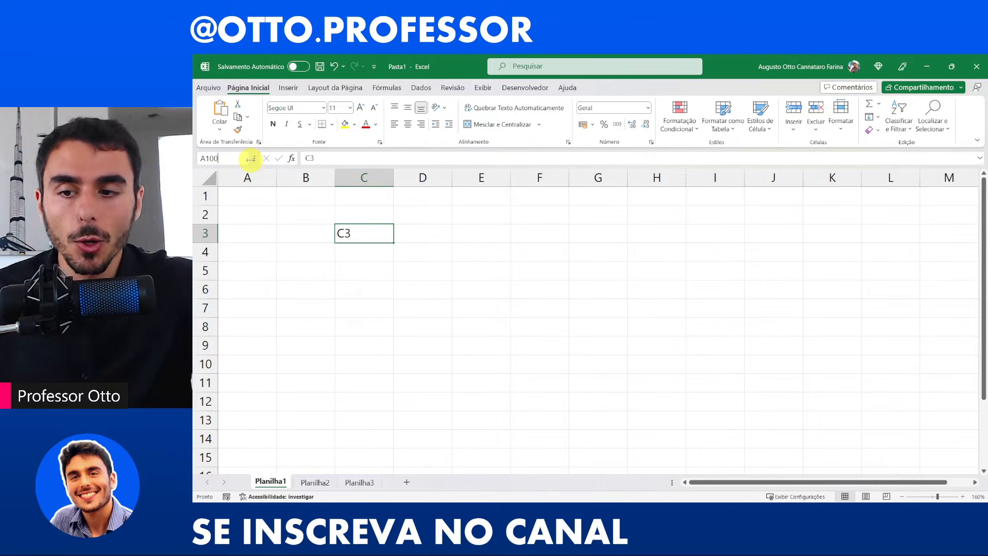
text(0)
key(Return)
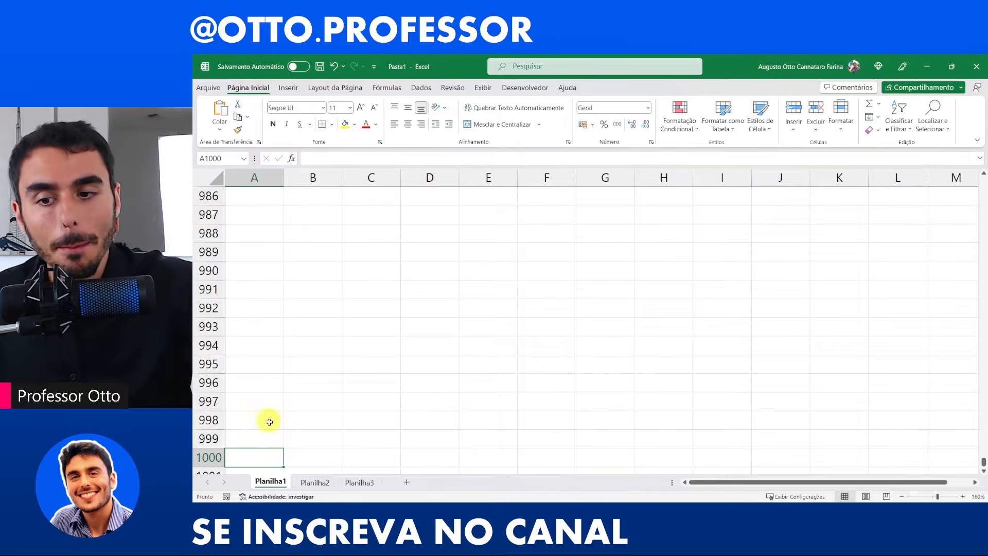
Step: Jump directly to cell Z12345 by entering its reference
click(230, 158)
text(Z)
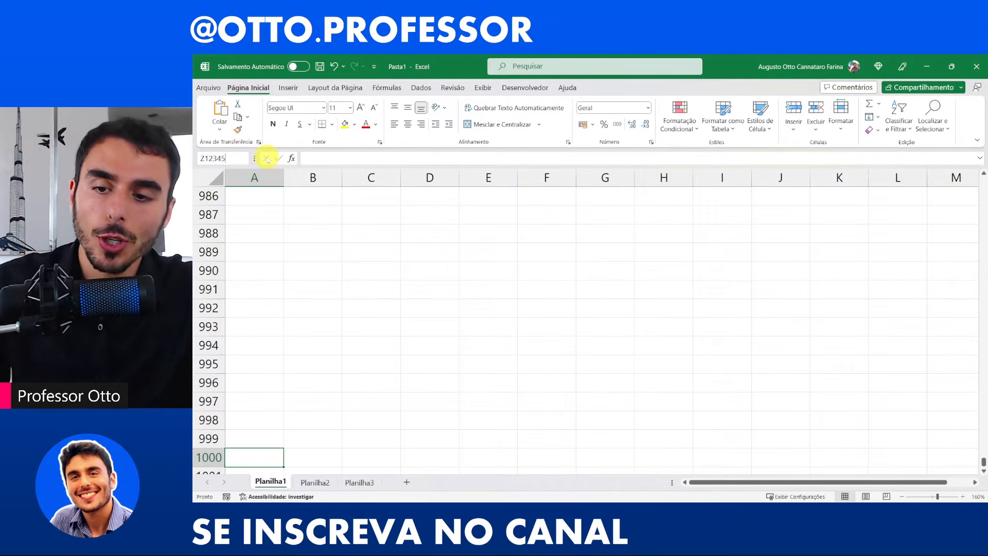
text(12345)
key(Return)
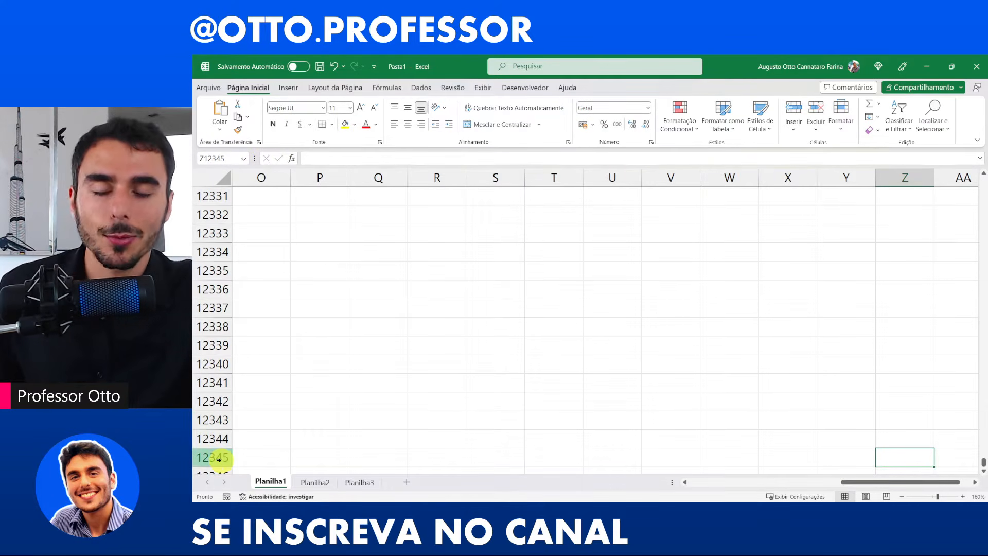
Step: Return to the start of the sheet by entering the cell reference A1
click(233, 158)
text(A1)
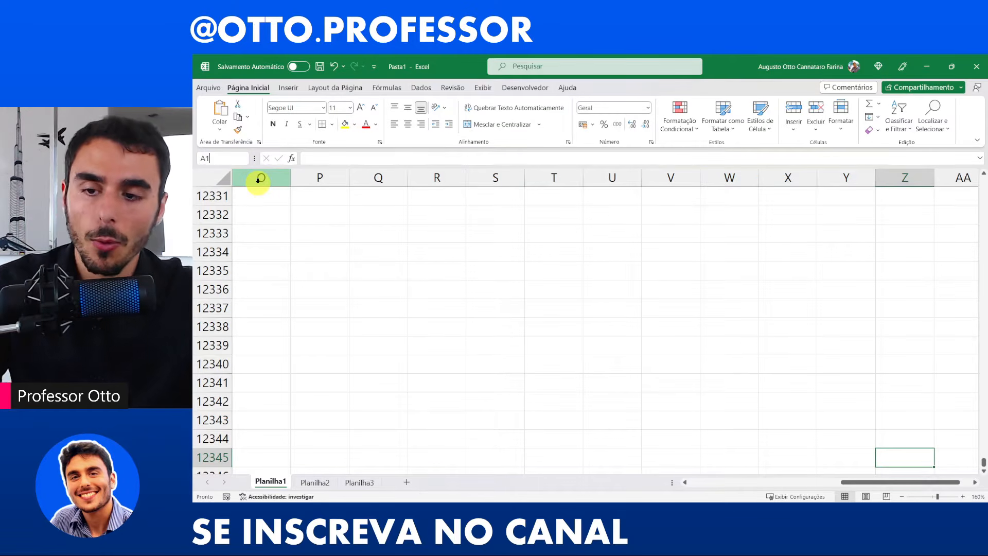
key(Return)
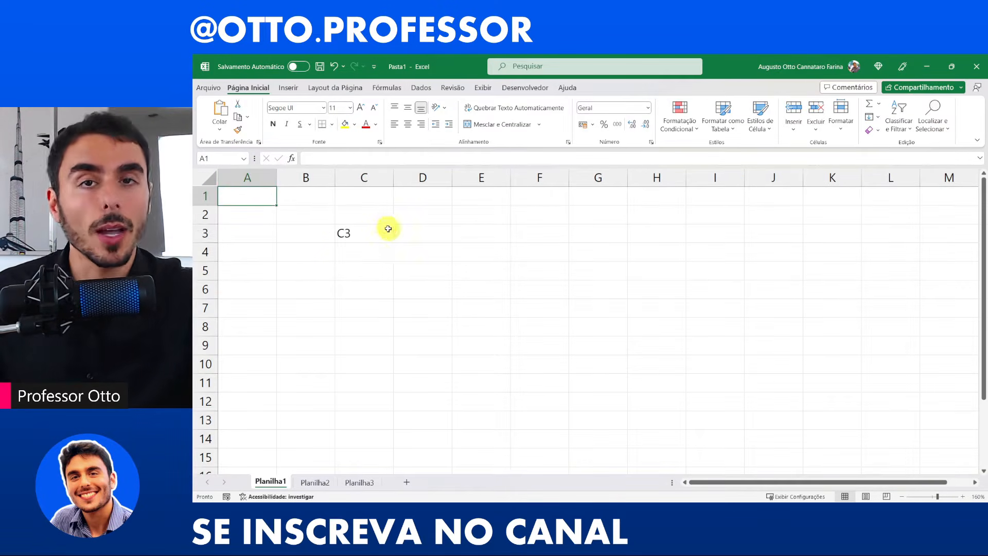
Step: Select cell C3 and several single cells around it, including D6, and return to C3
click(388, 228)
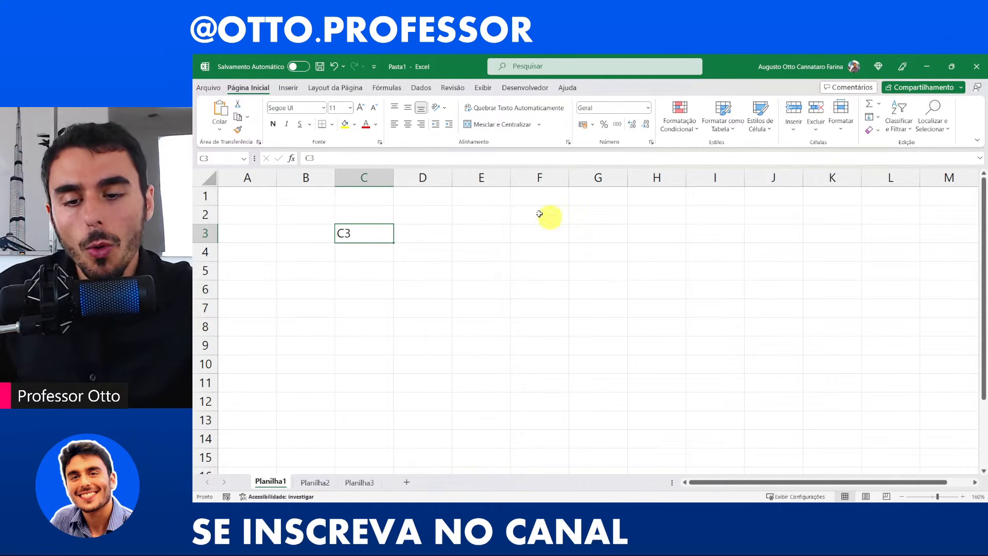
click(584, 292)
click(525, 229)
click(414, 289)
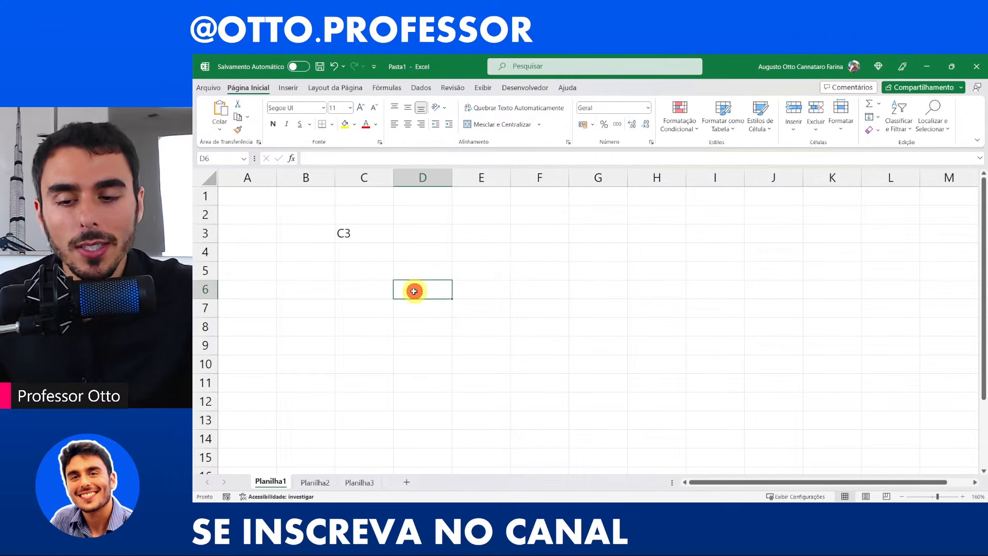
click(368, 237)
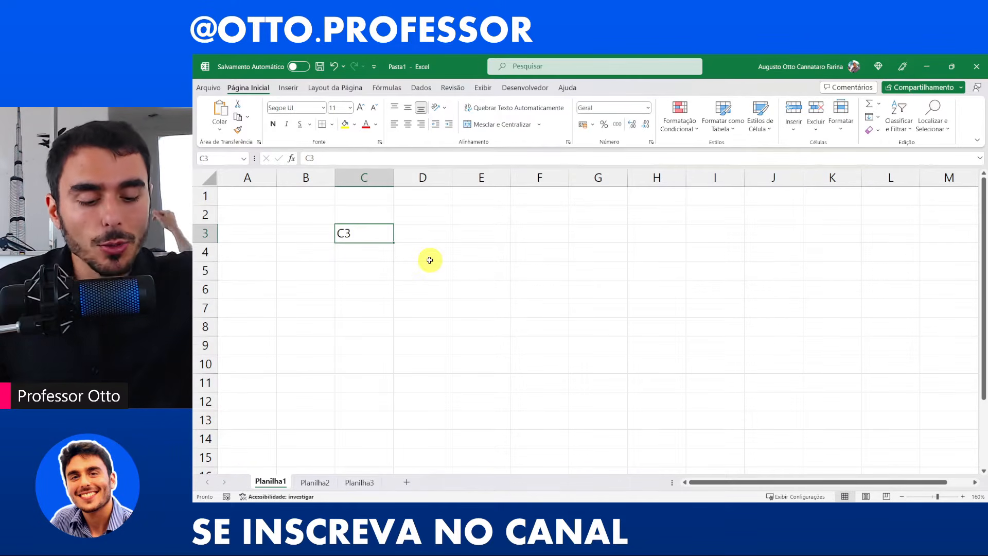
Step: Move the active cell from C3 along row 3 to G3, one column at a time
key(Right)
key(Right)
key(Right)
key(Right)
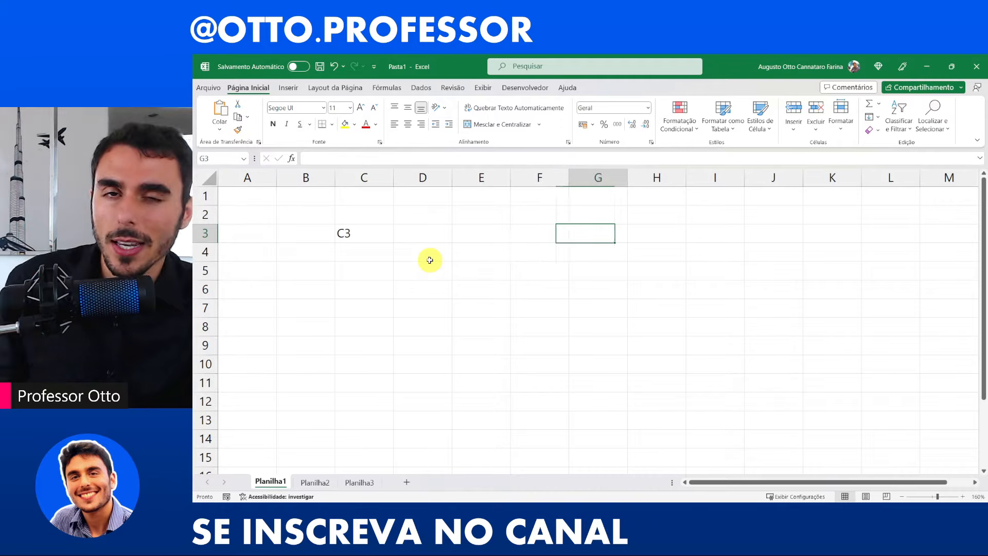
Step: Move the active cell from G3 back along row 3 to D3, up to row 1 and down to D6, one cell at a time
key(Left)
key(Left)
key(Left)
key(Up)
key(Up)
key(Down)
key(Down)
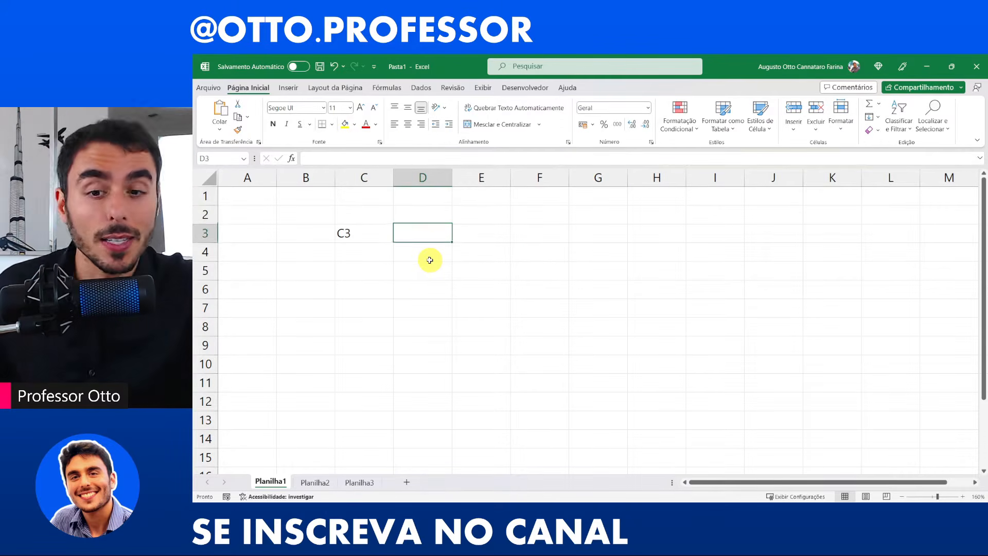
key(Down)
key(Down)
key(Down)
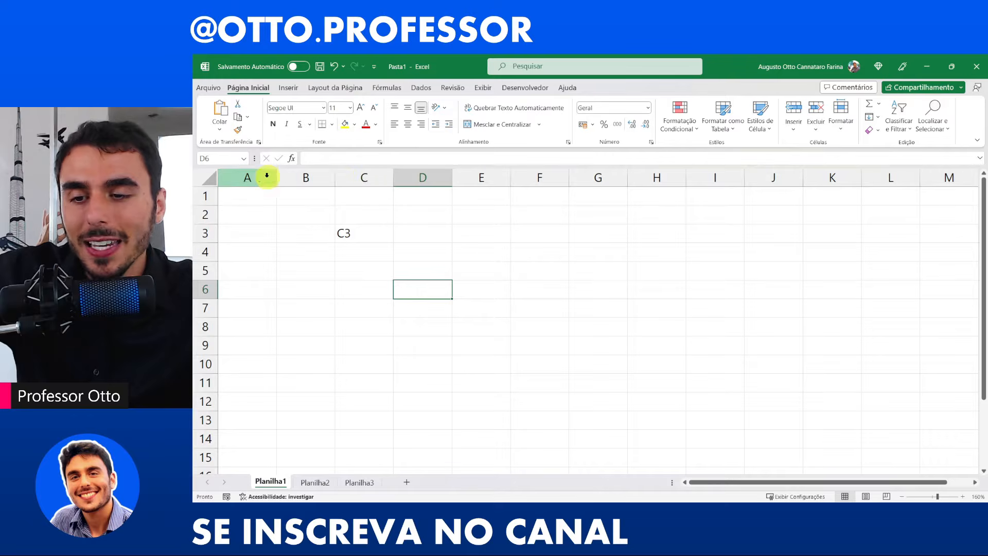
Step: Insert a blank column in place of column C, and delete that inserted column again
click(364, 177)
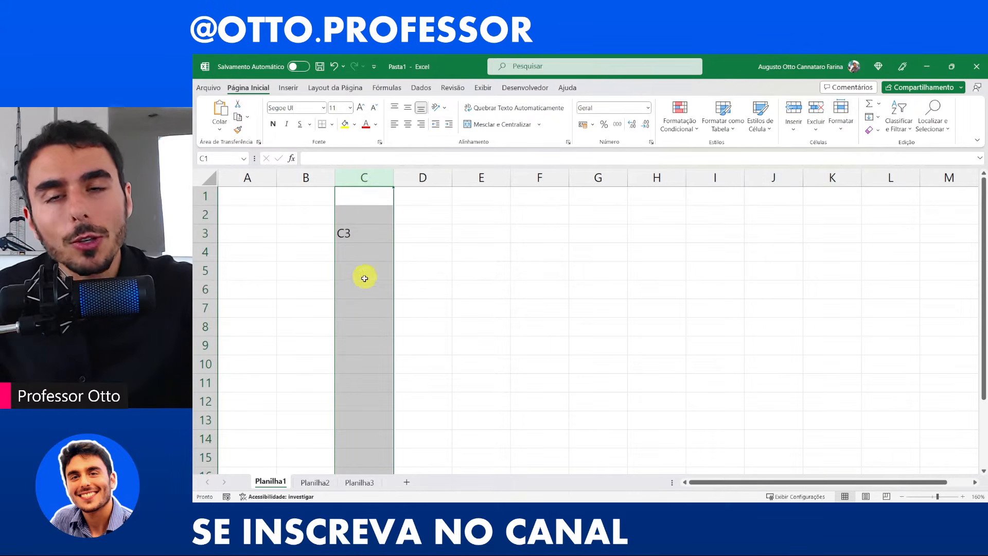
right_click(359, 177)
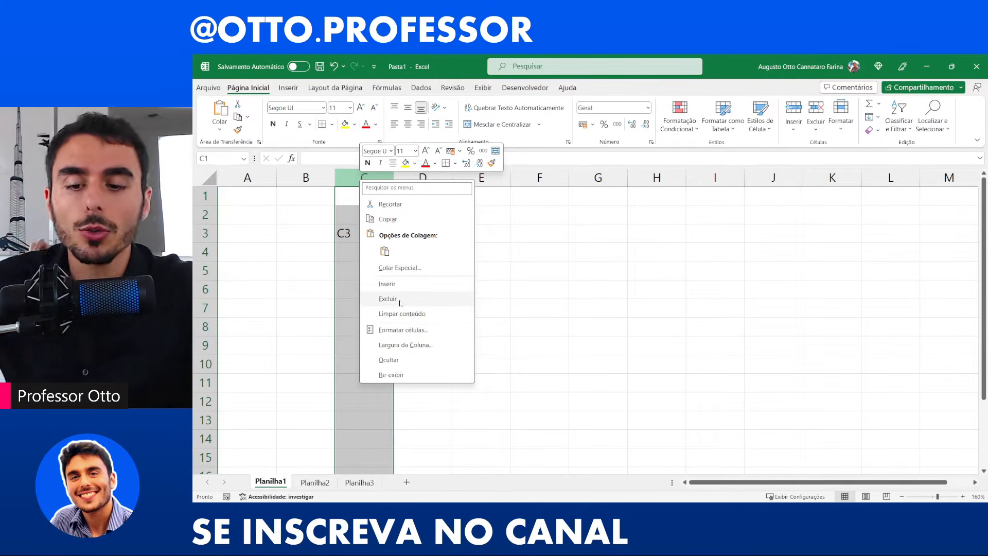
click(395, 286)
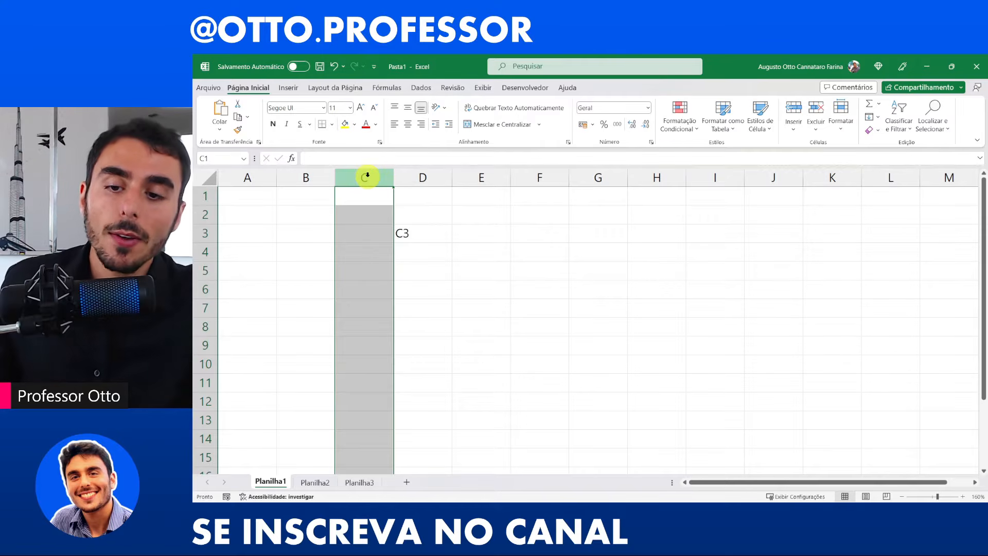
right_click(367, 177)
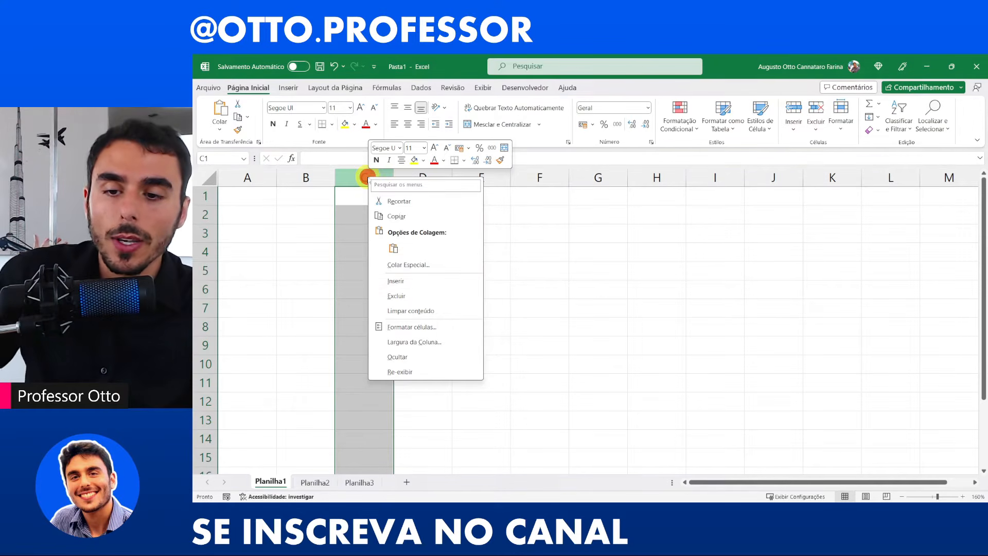
click(407, 293)
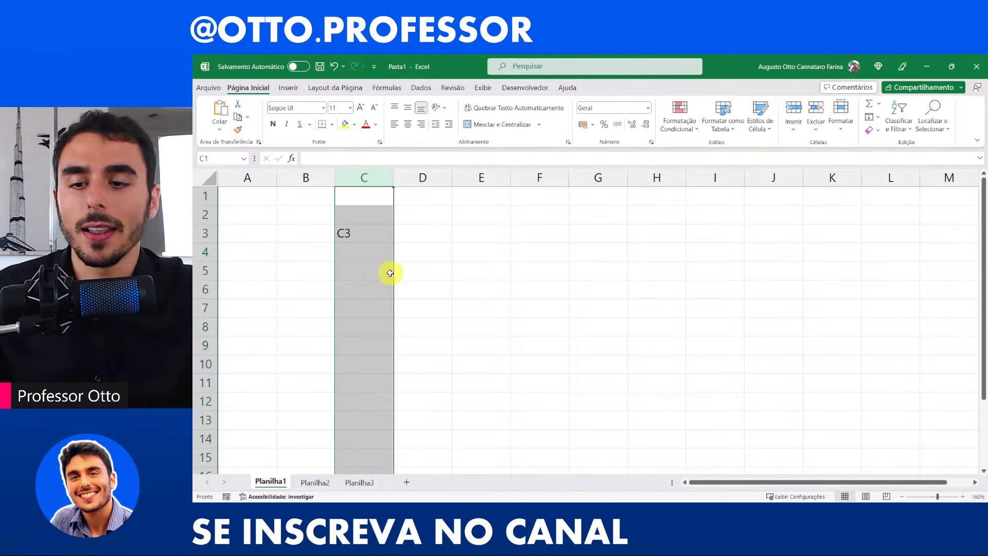
Step: Select the whole of row 3 and review its row commands without applying any, and return to cell C3
click(205, 234)
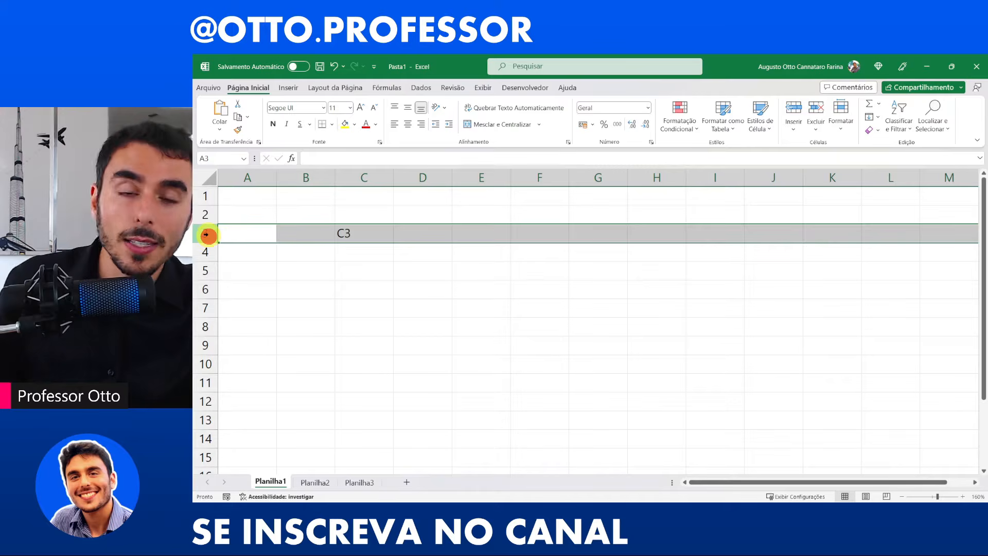
right_click(202, 235)
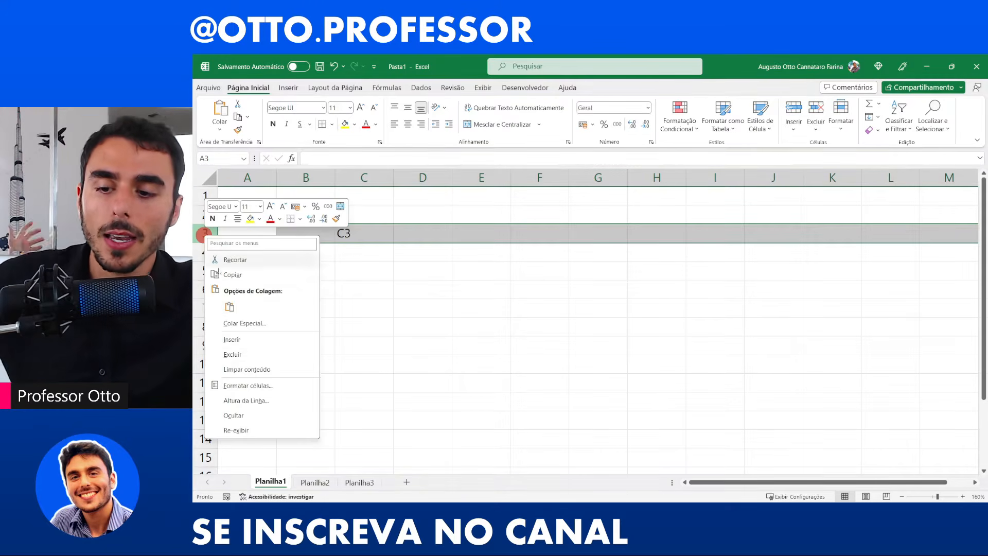
click(442, 274)
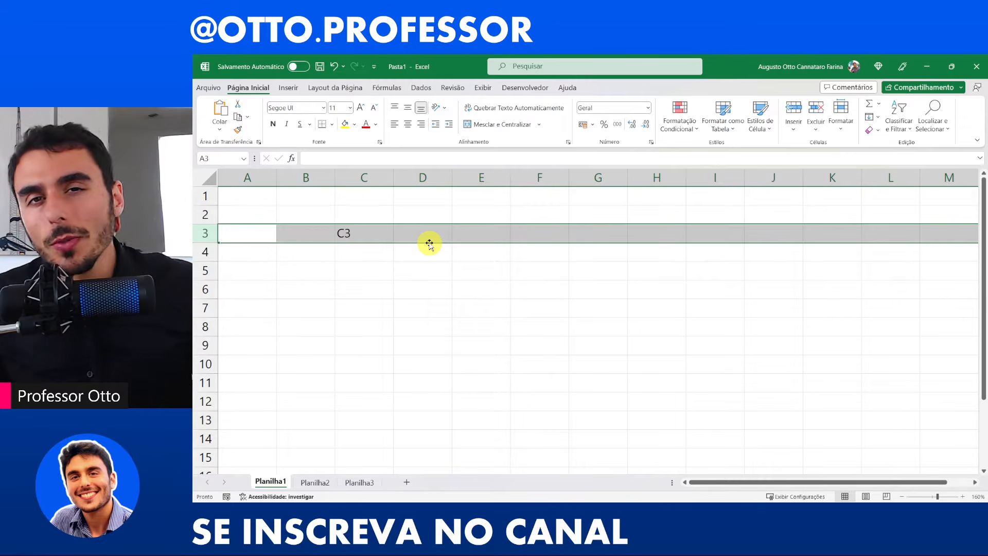
click(407, 263)
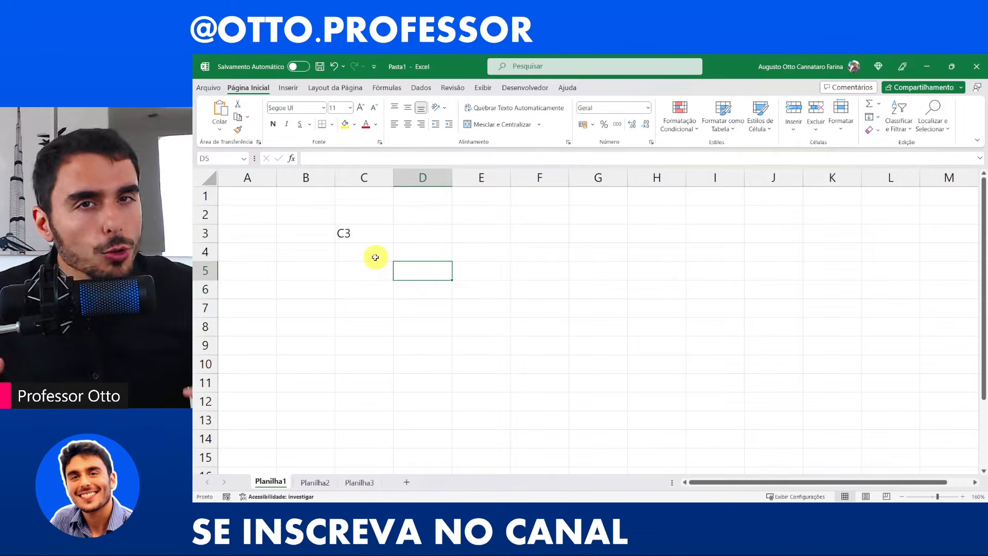
click(375, 228)
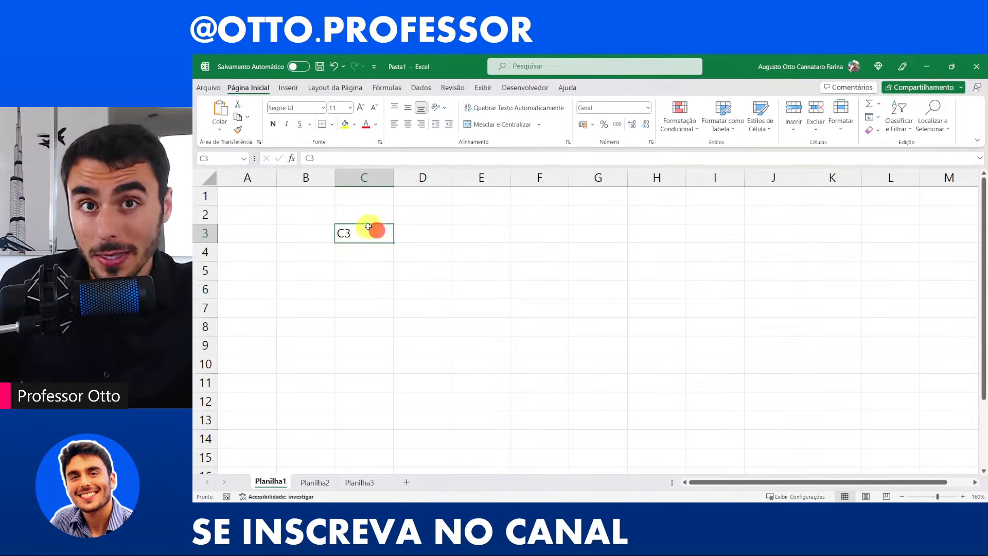
Step: Select a block of several cells starting at C5, and select the bordered range B2:D4
drag(353, 268, 567, 337)
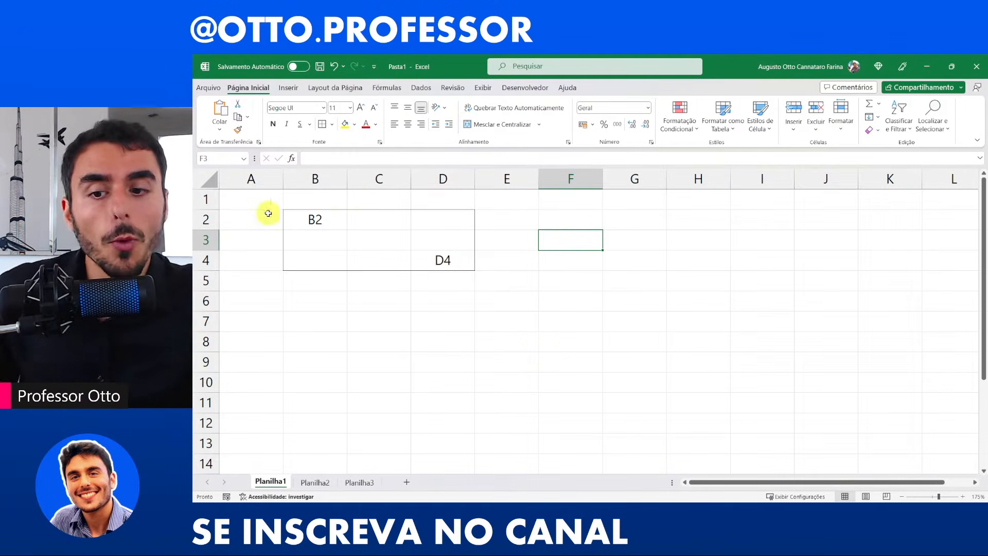
click(311, 220)
drag(311, 219, 459, 261)
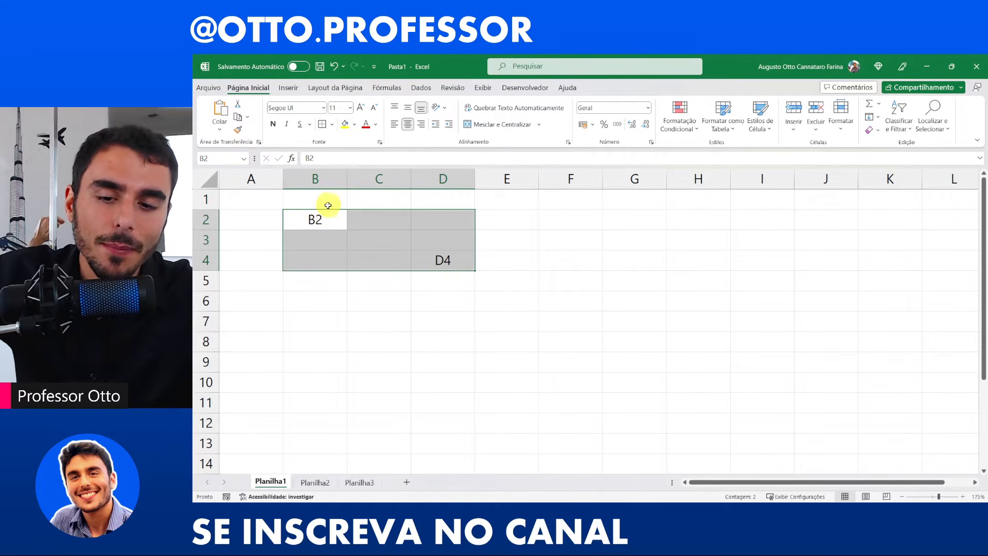
scroll(488, 282, up, 2)
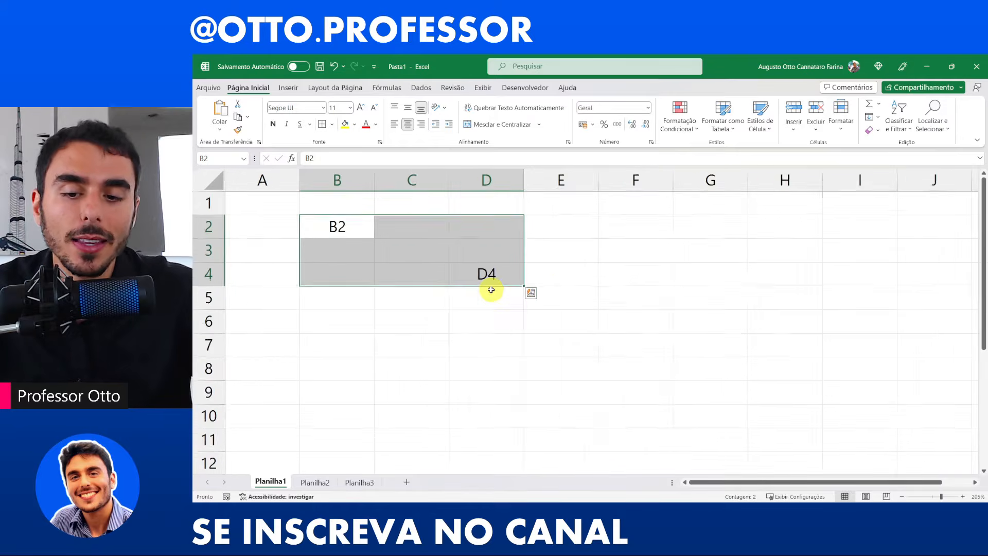
scroll(491, 290, up, 3)
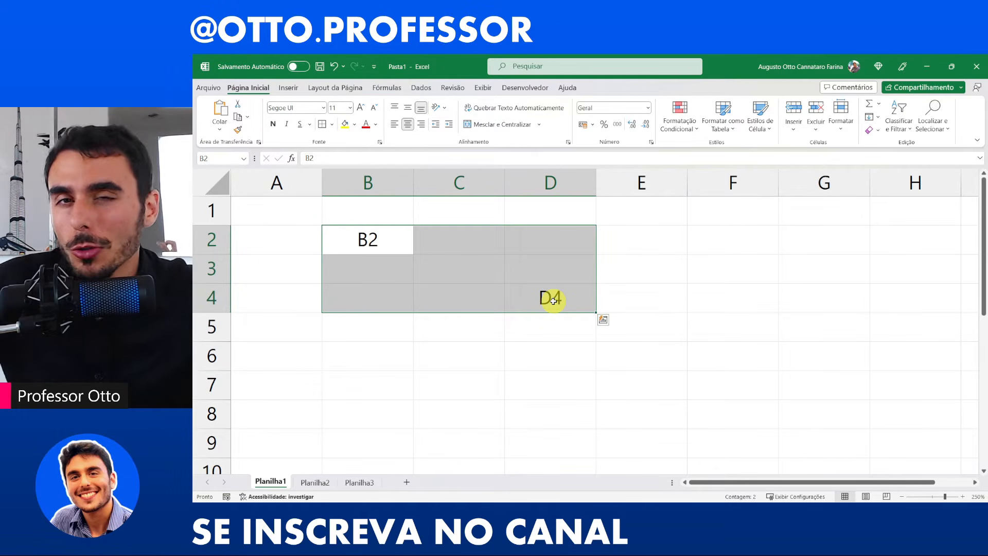
Step: Enter the range reference B2:D4 as text in cell F3
click(727, 263)
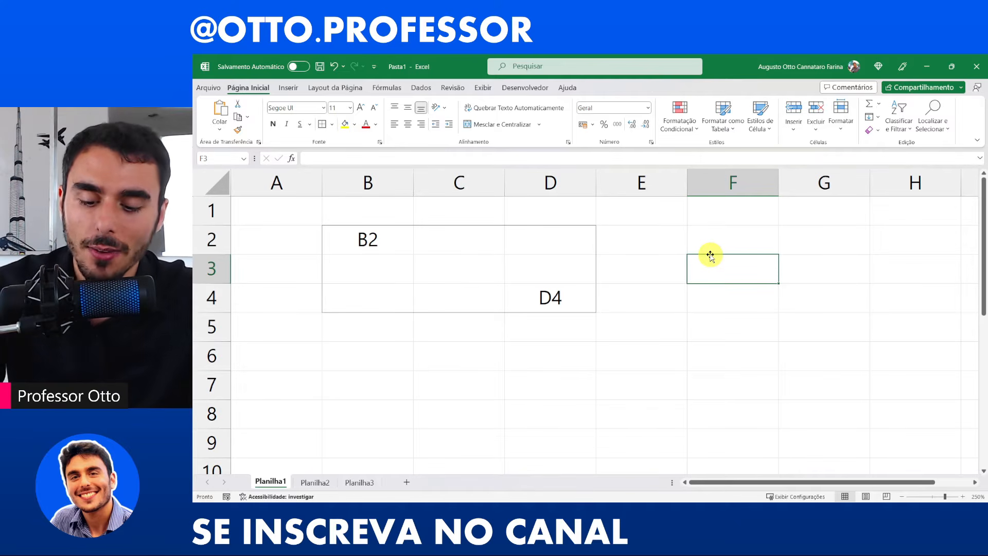
text(B2)
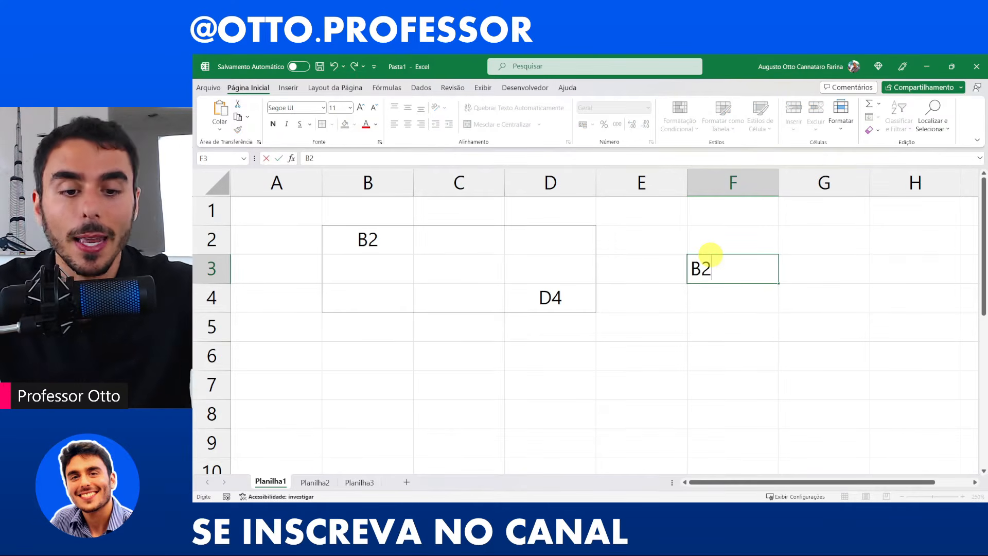
text(:D4)
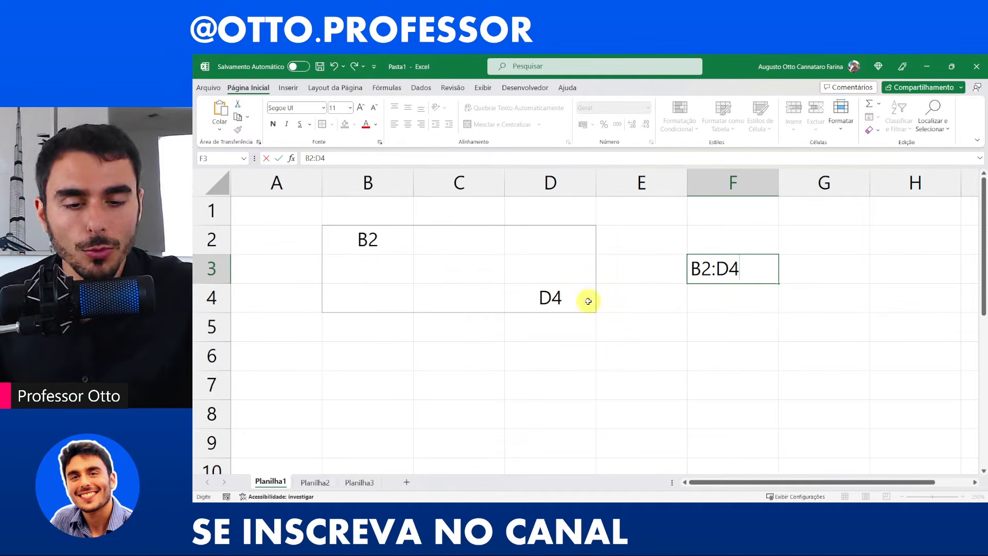
click(762, 294)
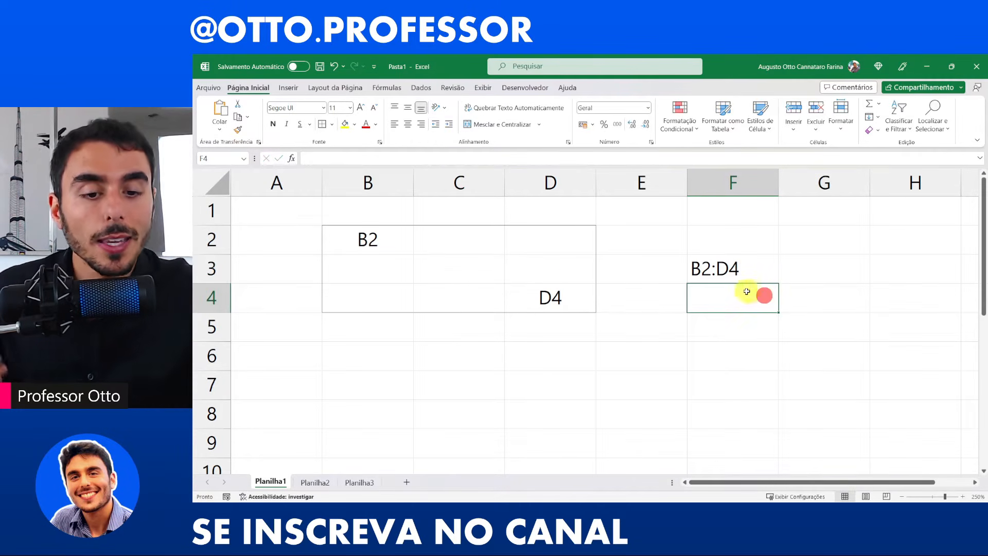
Step: Starting from cell F3, select the bordered range directly by entering its reference B2:D4
click(757, 267)
click(209, 158)
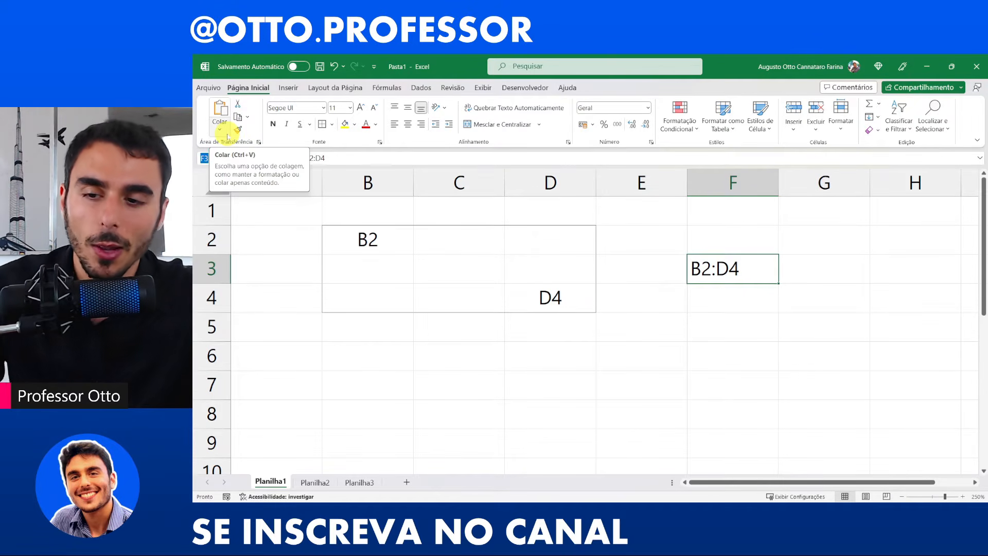
text(D4)
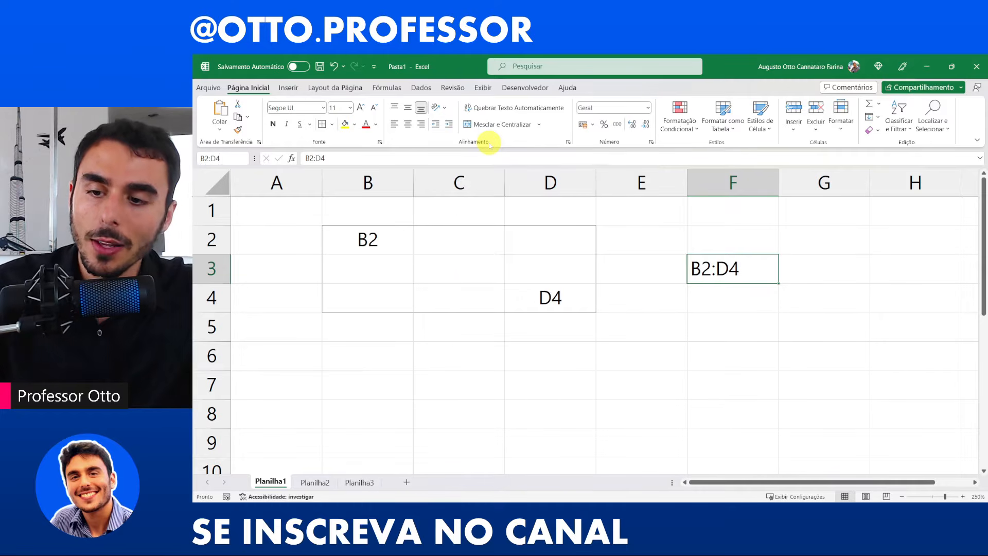
text(2:D4)
key(Return)
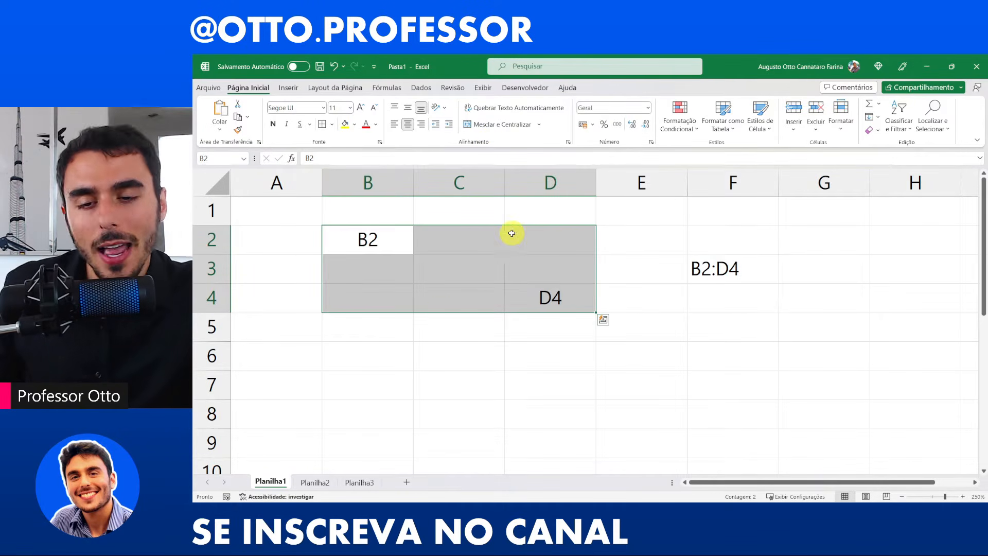
Step: Extend the selection from cell B2 by two columns and two rows, one cell at a time, to cover B2:D4
click(385, 249)
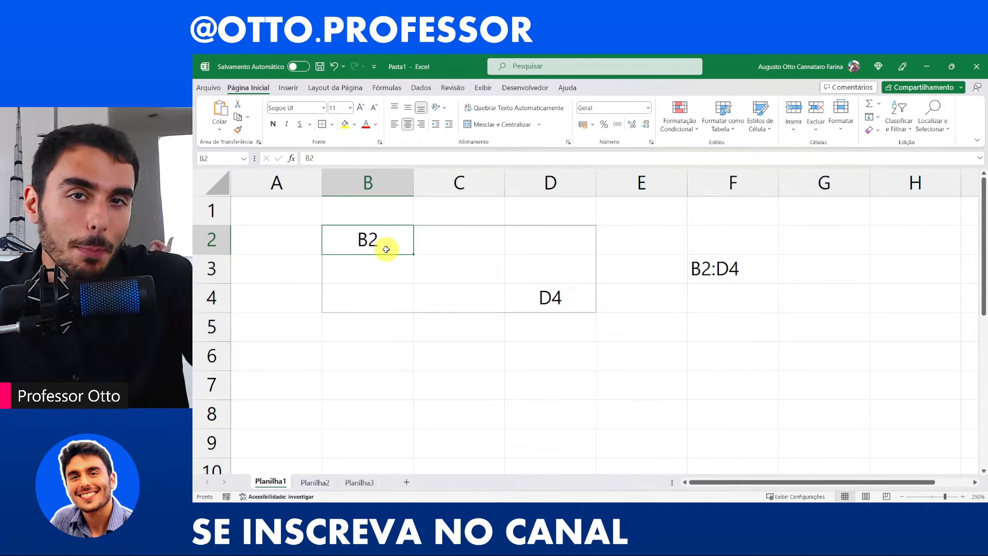
key(shift+Right)
key(shift+Right)
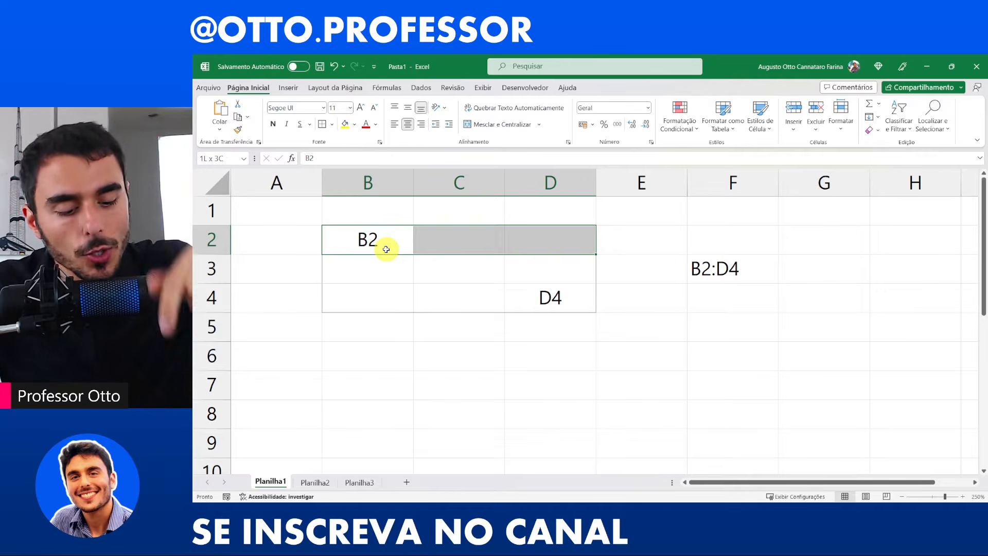
key(shift+Down)
key(shift+Down)
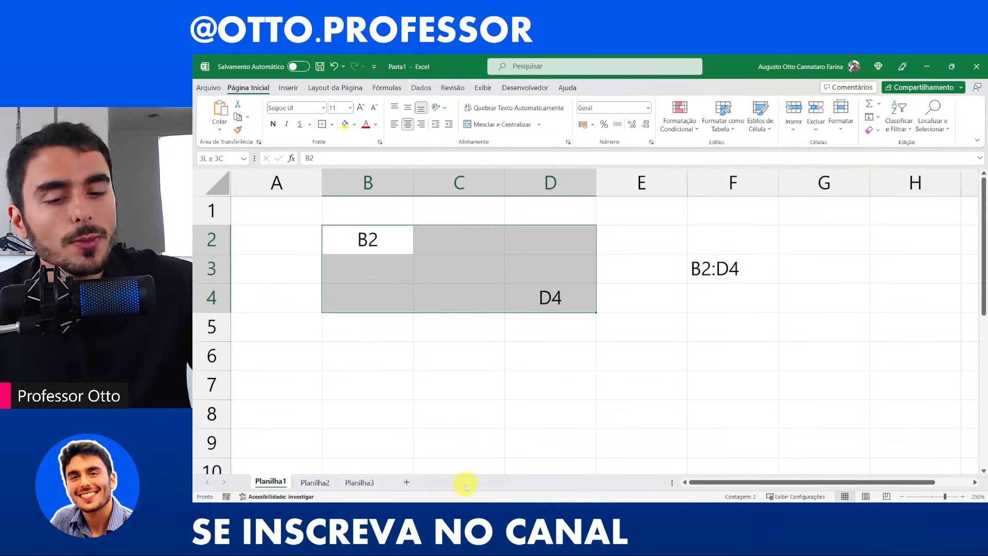
Step: Enter TEXTO in cell B2 and move that cell's content to D3
mouse_move(430, 505)
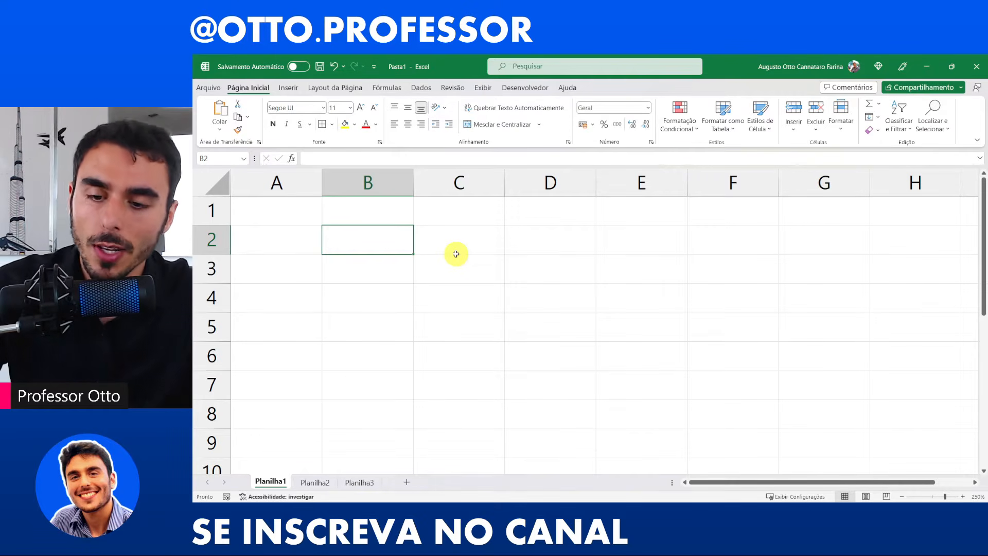
text(TEXTO)
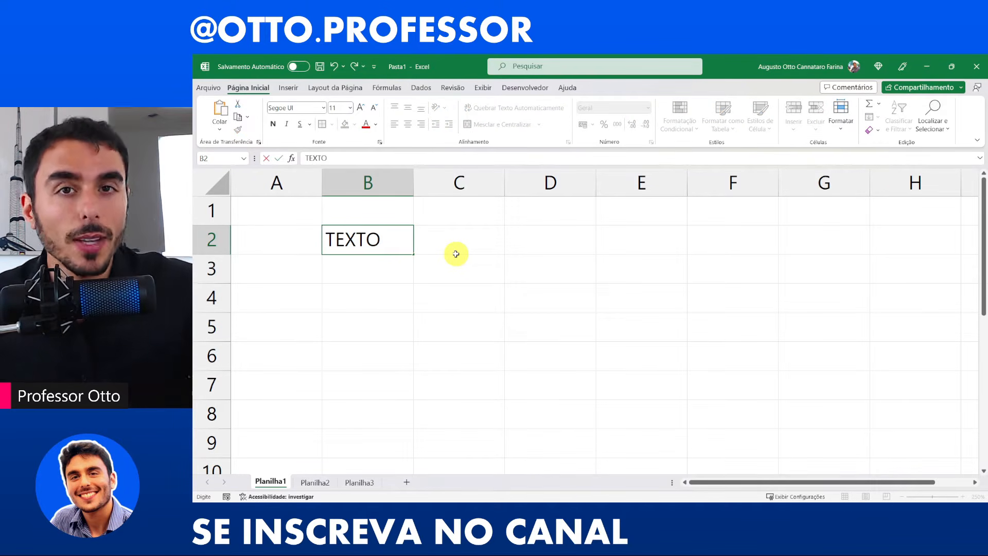
key(ctrl+Return)
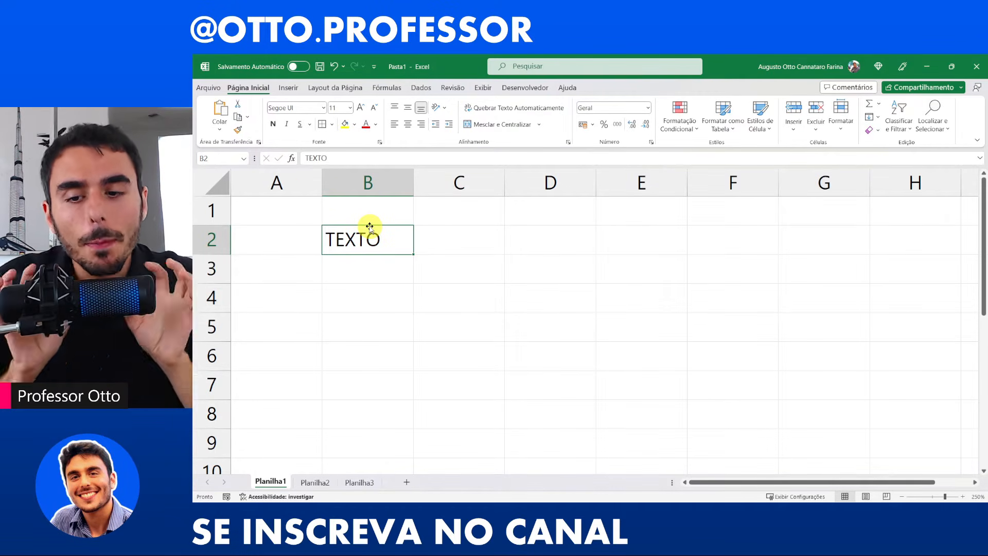
drag(369, 226, 548, 269)
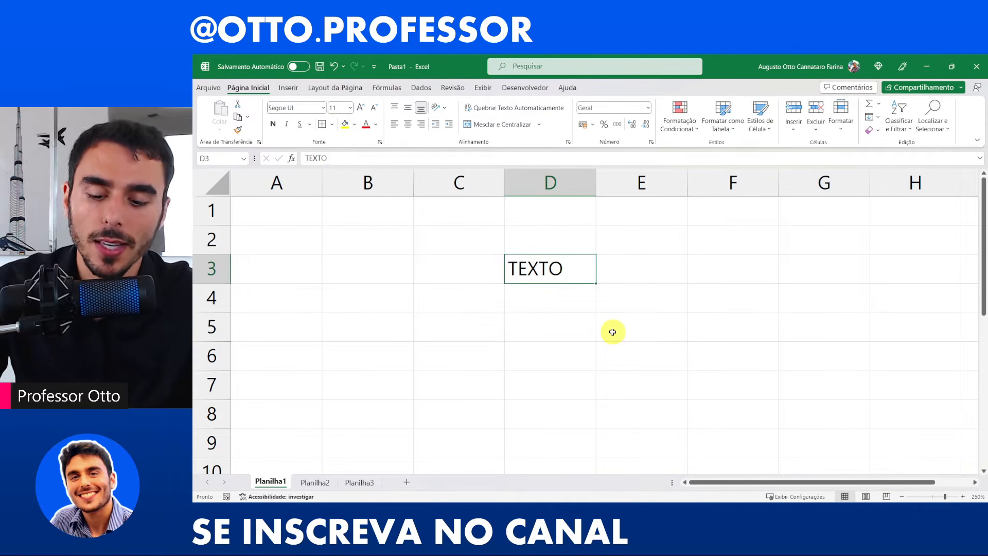
Step: Enter TEXTO in cells E3, D4 and E4 to complete a two-by-two block with D3
key(Right)
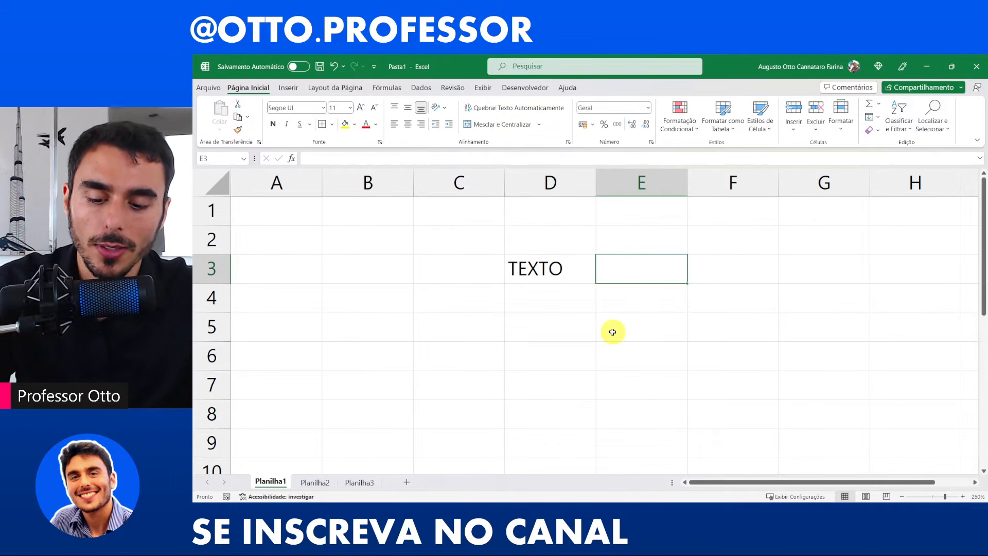
text(TEXTO)
key(Return)
key(Home)
key(Right)
key(Right)
key(Right)
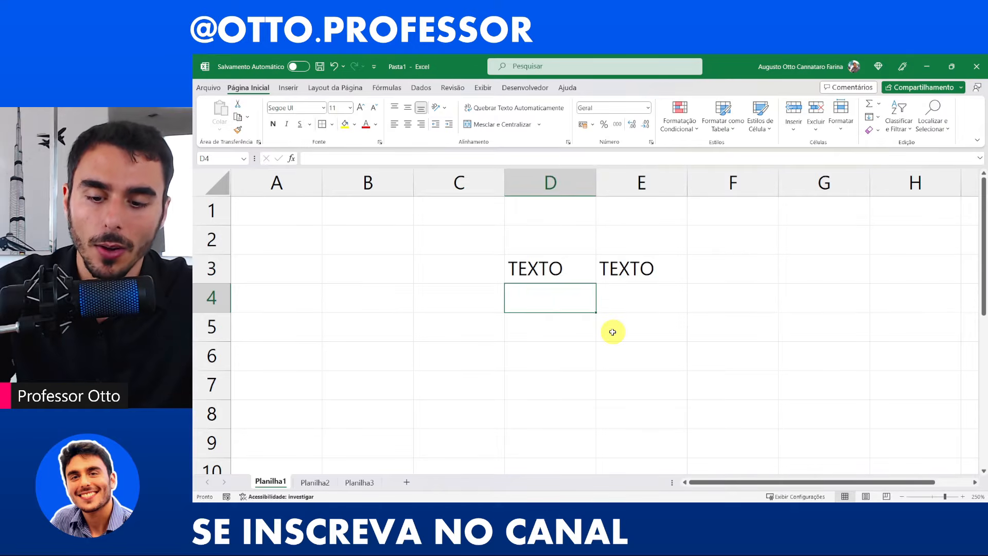
key(ctrl+Right)
key(ctrl+Left)
key(Right)
text(TEXTO)
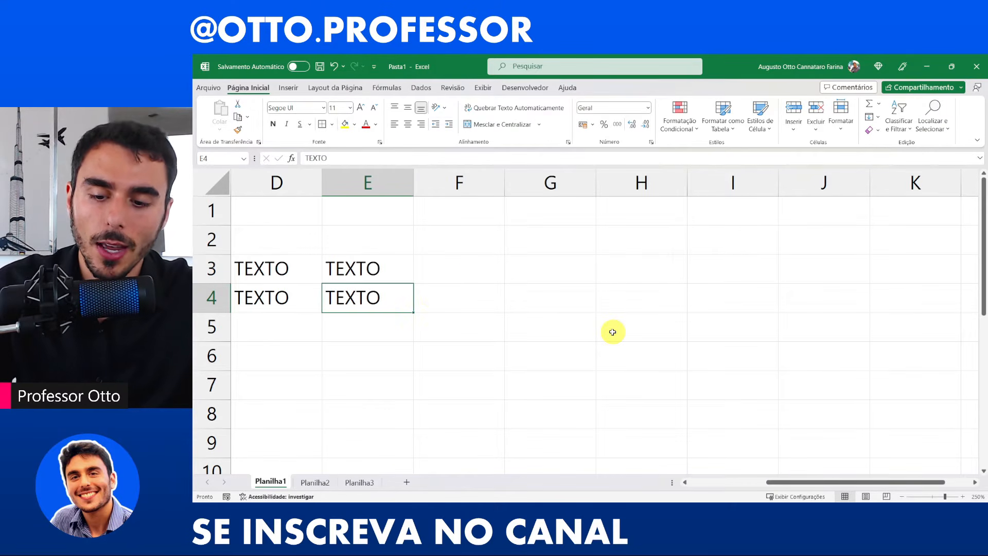
Step: Move the two-by-two block of TEXTO cells from D3:E4 to G3:H4 and select it there
click(301, 272)
drag(301, 271, 620, 267)
drag(788, 481, 735, 463)
click(571, 274)
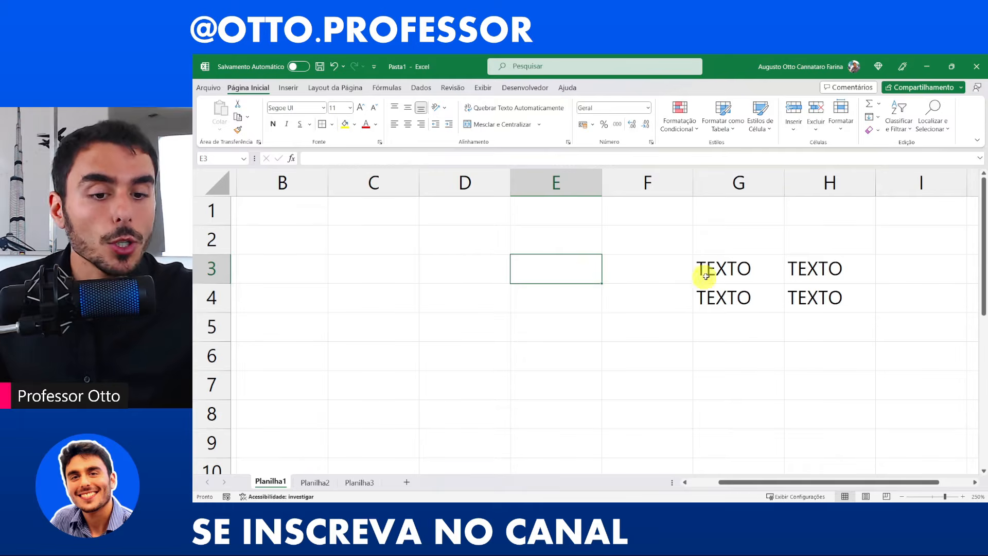
drag(713, 269, 791, 303)
Step: Undo the block's move and the preceding TEXTO entries
key(ctrl+z)
key(ctrl+z)
key(ctrl+z)
key(ctrl+z)
key(ctrl+z)
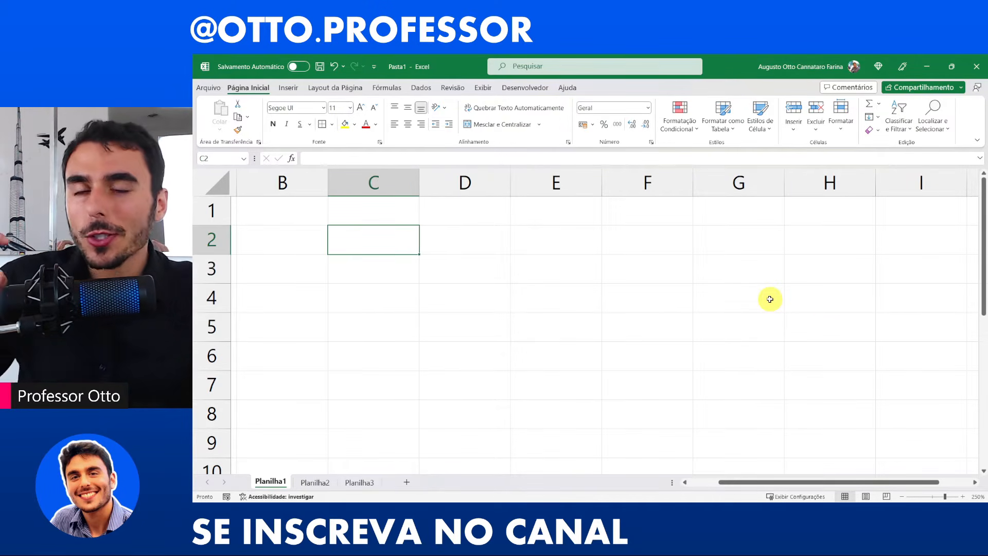
Step: Enter TEXTO in cell C2 and keep that cell selected
text(TEX)
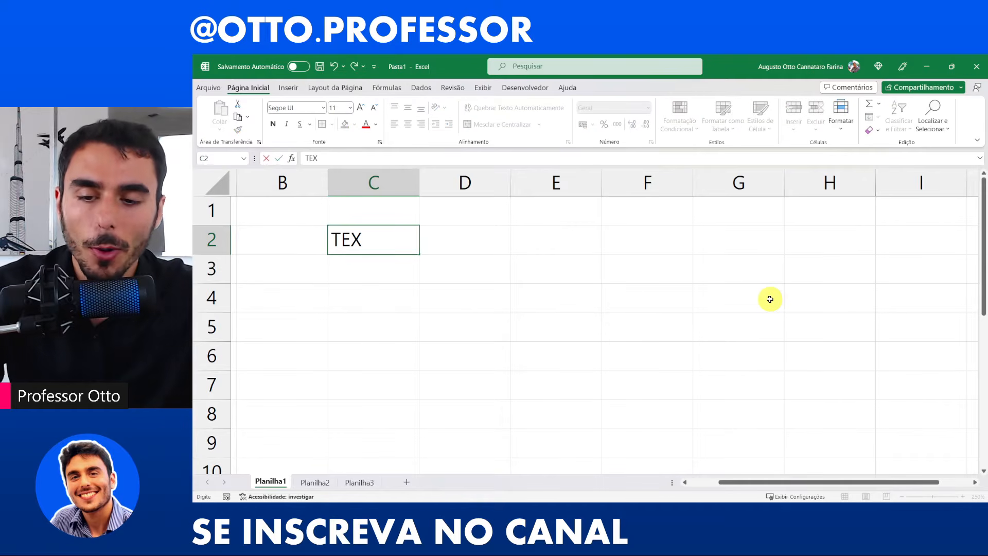
text(TO)
key(ctrl+Return)
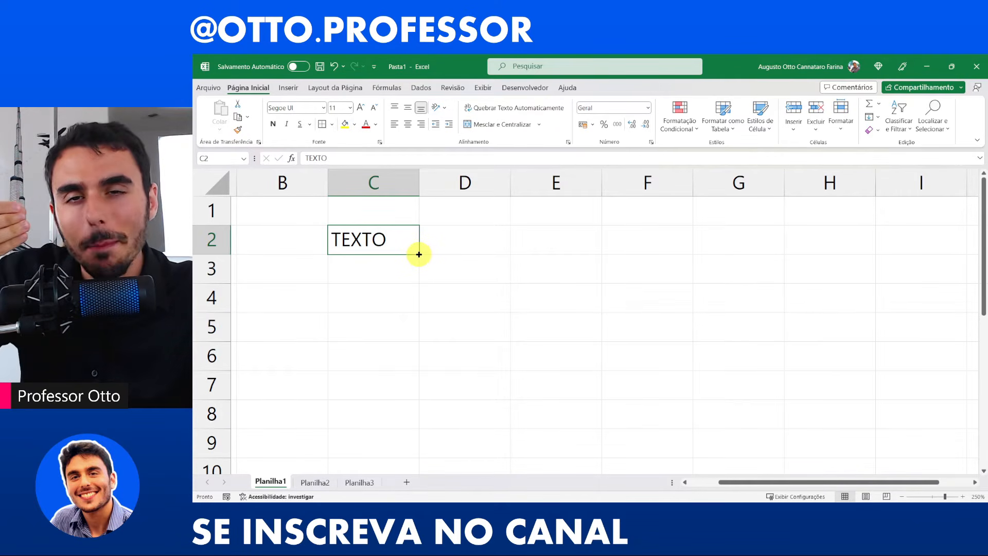
Step: Fill TEXTO from C2 down to C6 and undo it, and do the same with a fill across to G2
drag(419, 254, 416, 371)
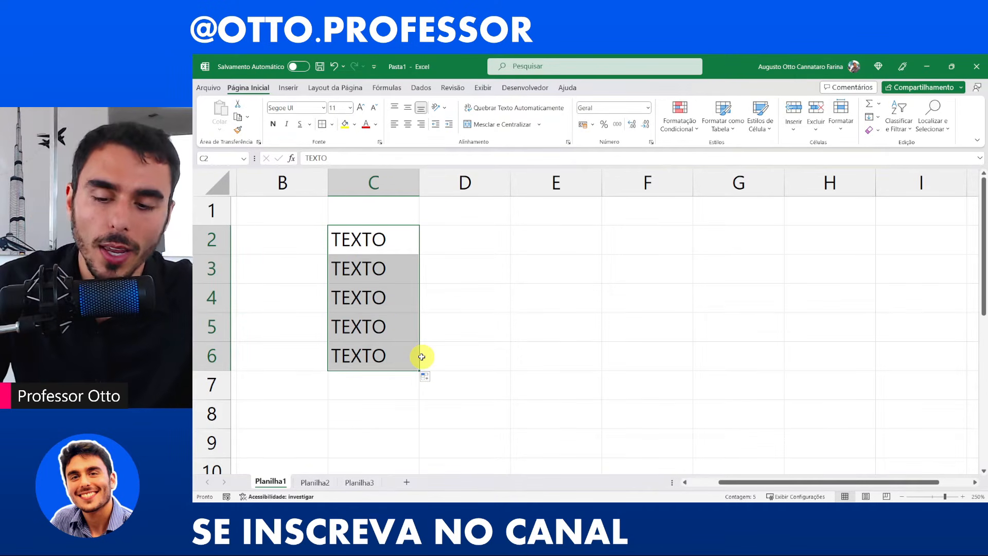
key(ctrl+z)
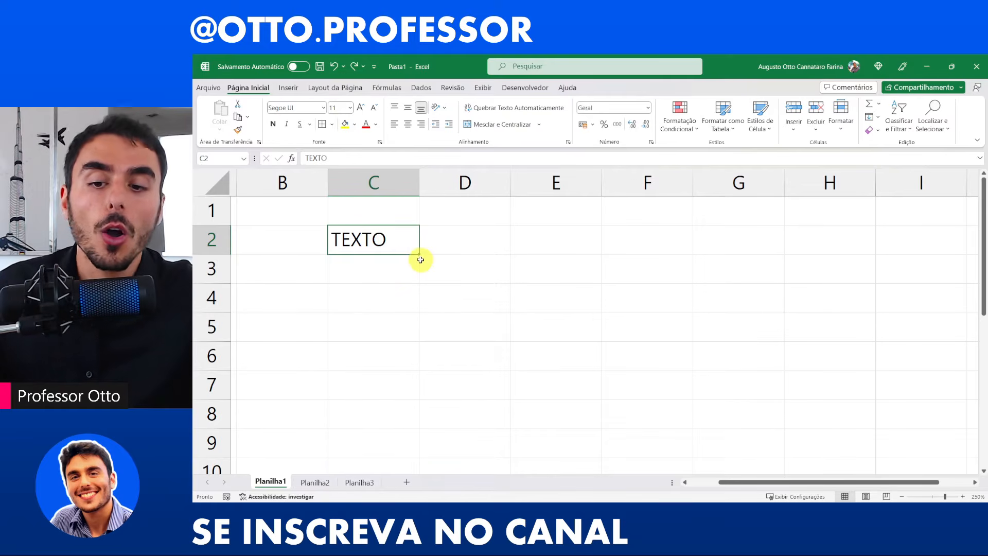
drag(419, 255, 741, 270)
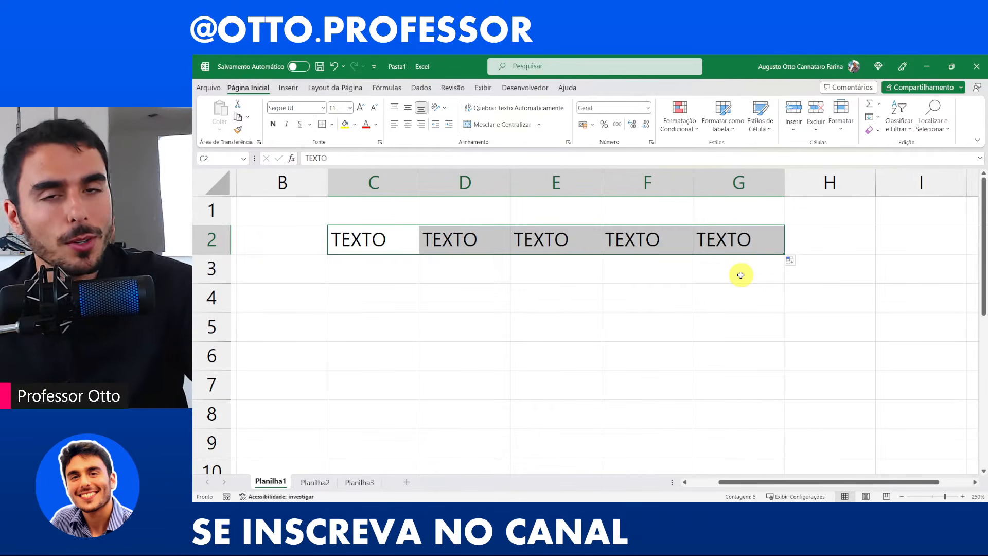
key(ctrl+z)
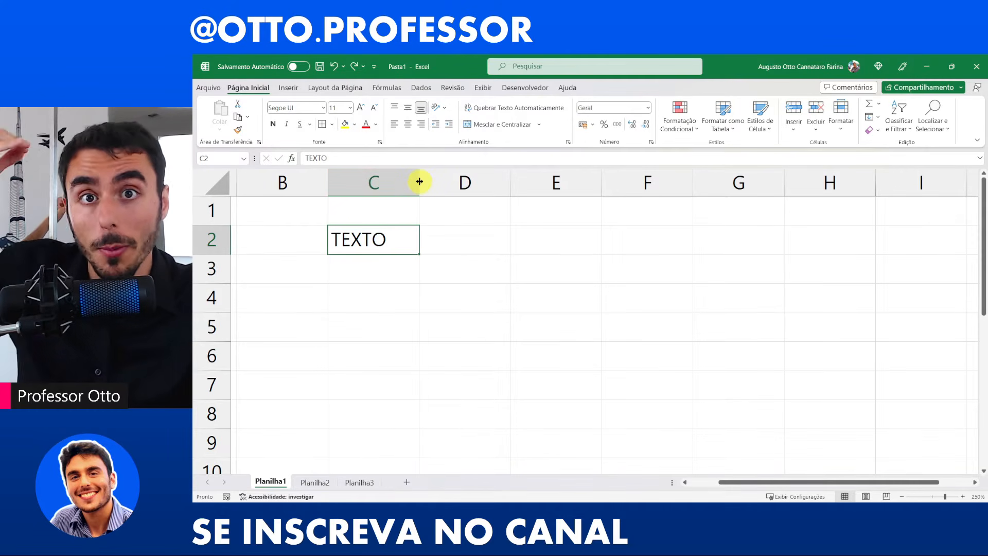
Step: Widen column C slightly and autofit its width to the text in C2
mouse_move(420, 183)
mouse_down()
mouse_move(494, 183)
mouse_move(440, 175)
mouse_move(365, 186)
mouse_move(436, 182)
mouse_up()
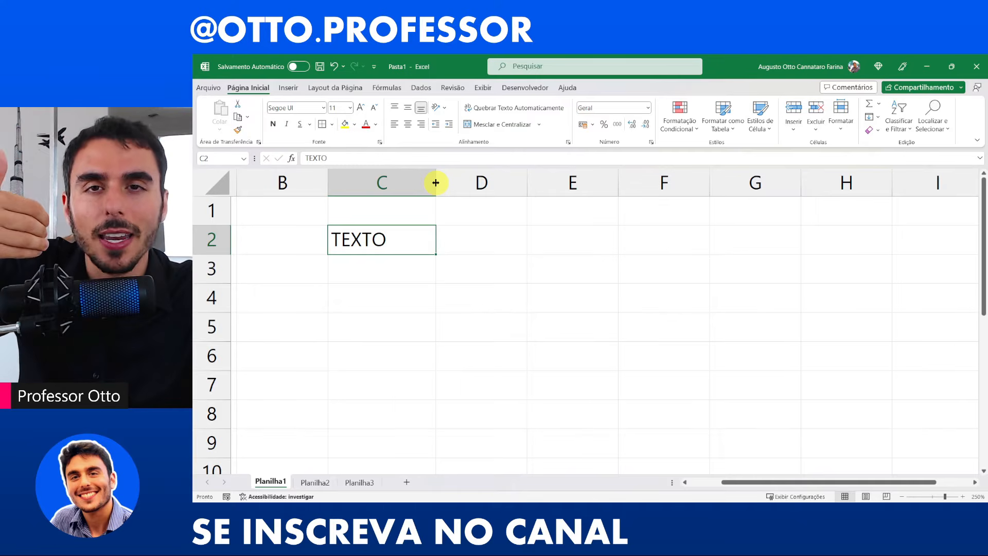
double_click(434, 181)
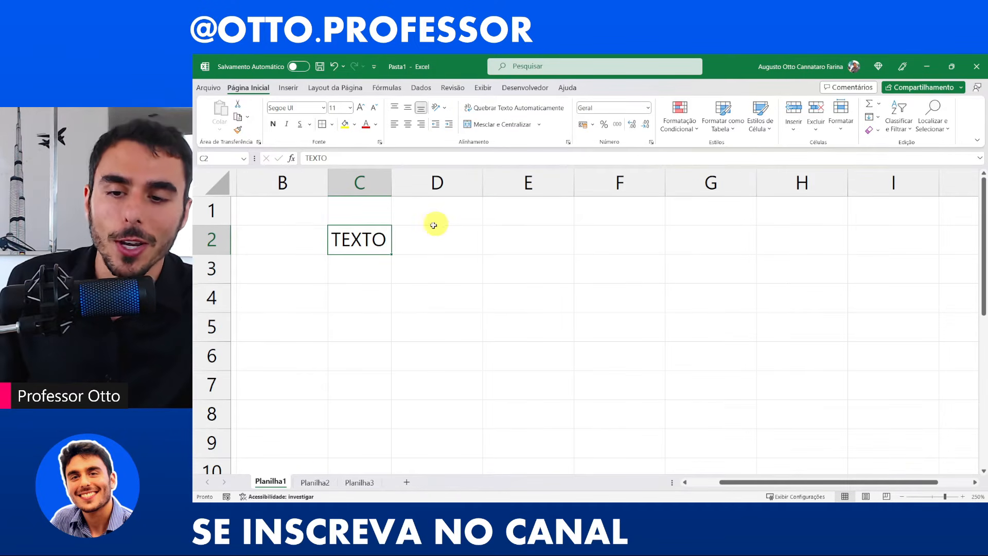
click(439, 258)
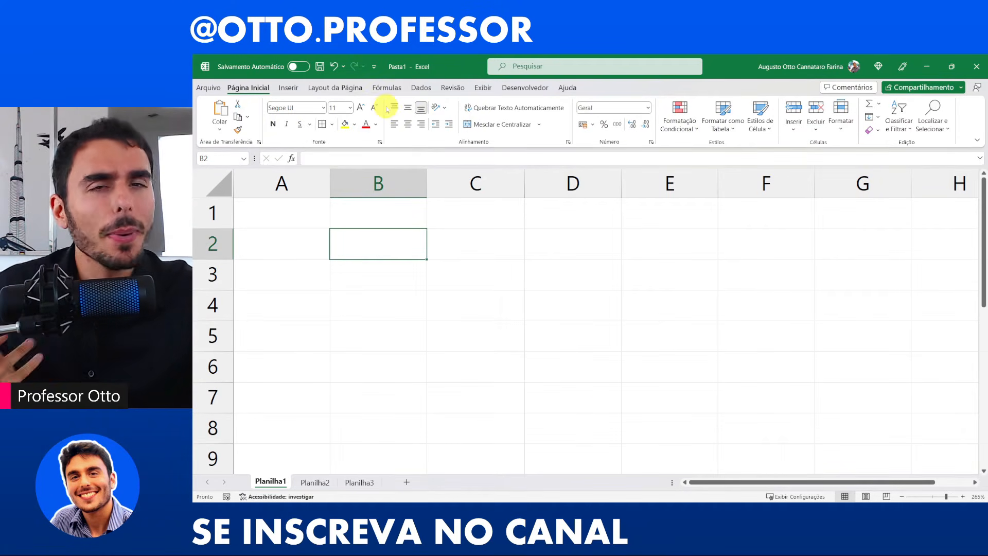
Step: Examine the command groups offered for inserting, page layout, formulas, data, review, view and developer tasks
click(288, 88)
click(324, 87)
click(388, 88)
click(414, 89)
click(452, 88)
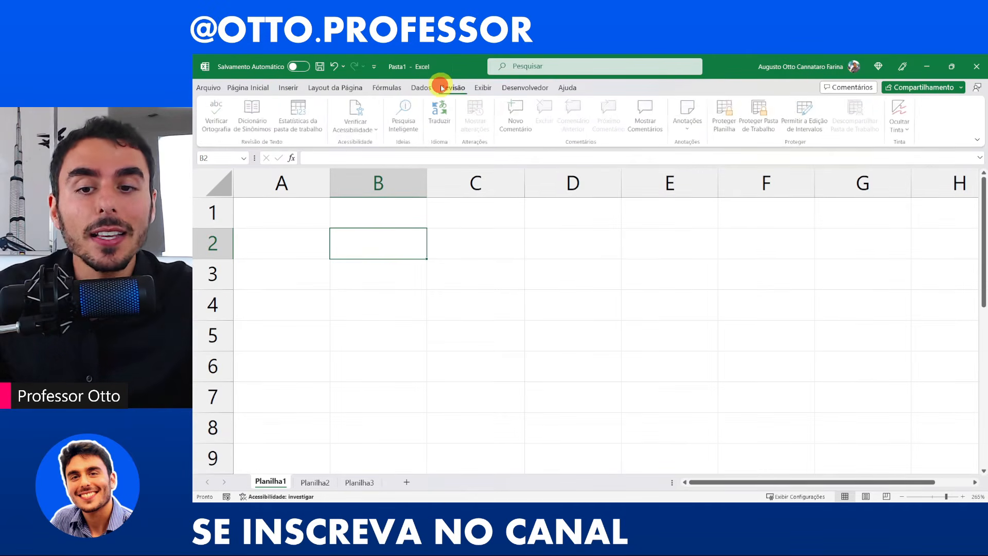
click(483, 88)
click(524, 87)
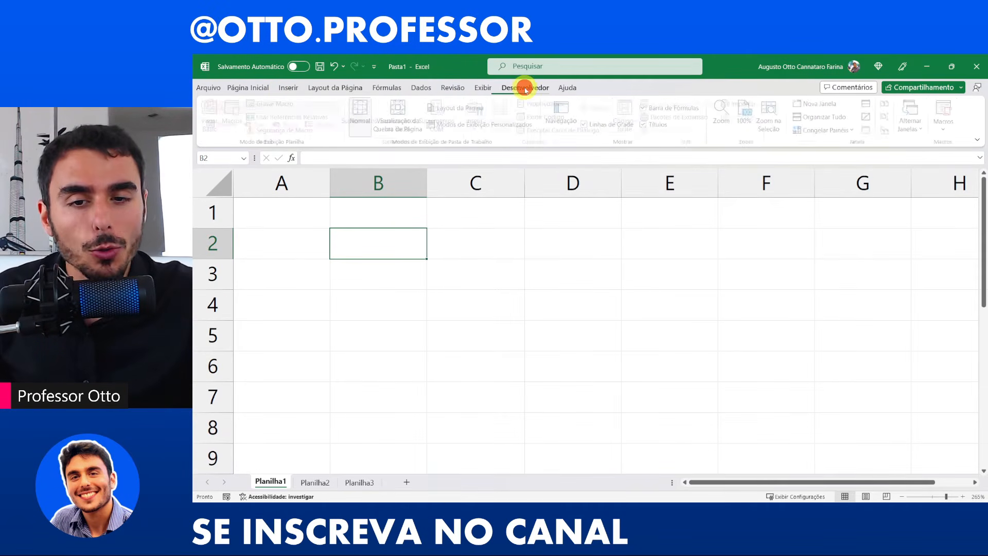
click(249, 88)
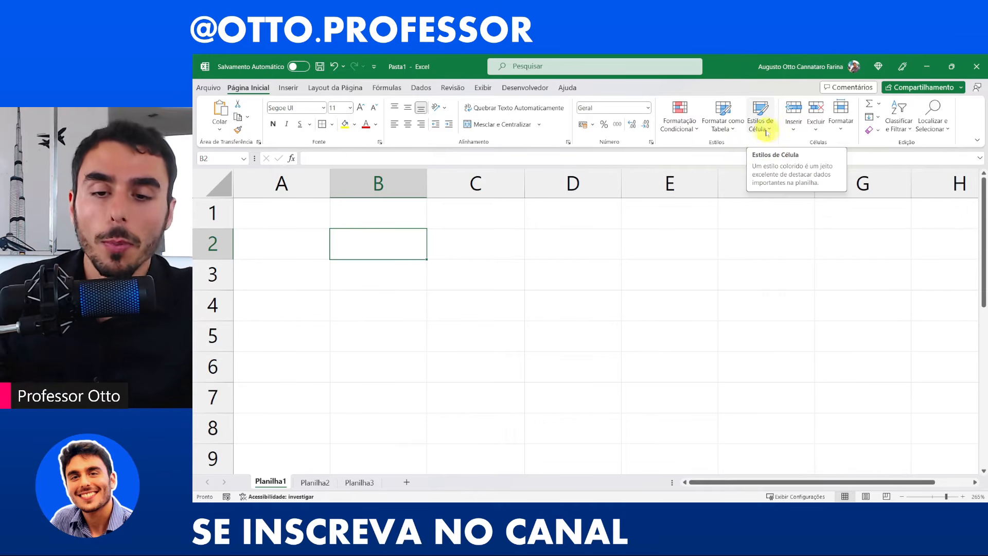
click(295, 88)
click(335, 88)
click(389, 88)
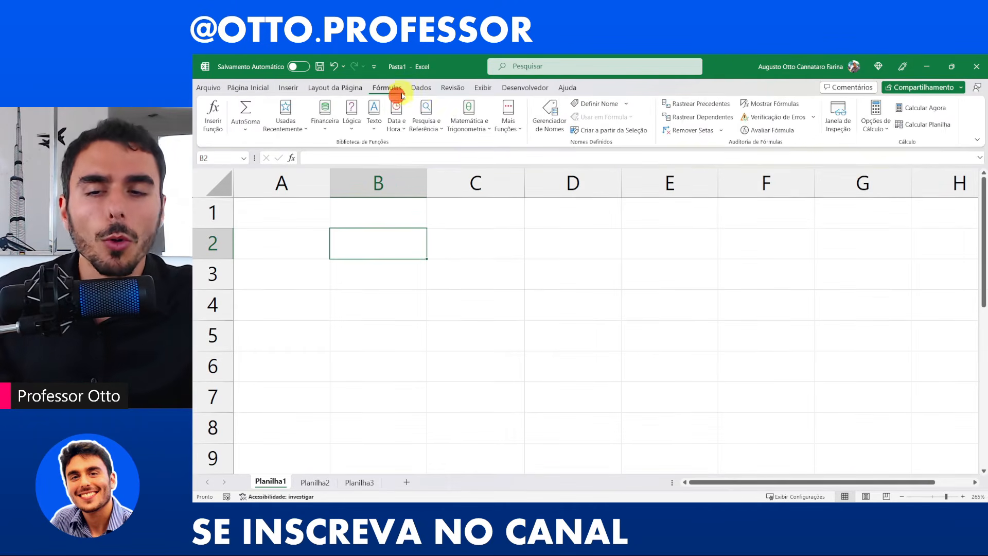
click(421, 88)
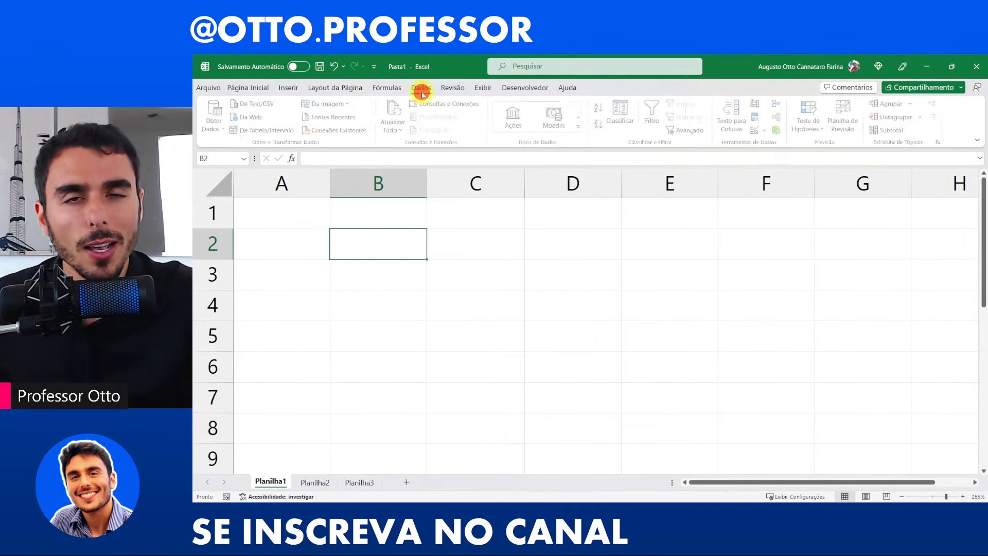
click(252, 89)
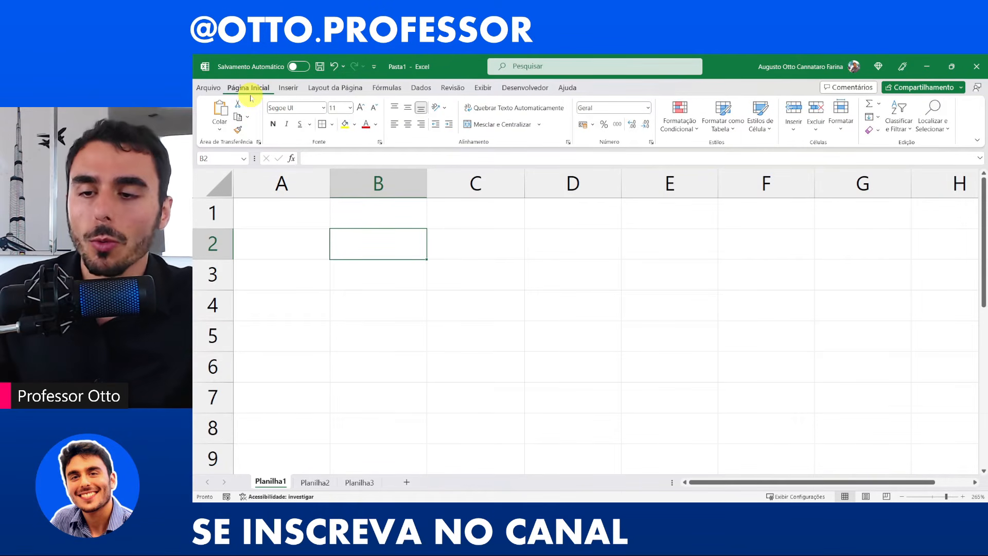
Step: Review the workbook's information and the account details, and return to the worksheet
click(209, 89)
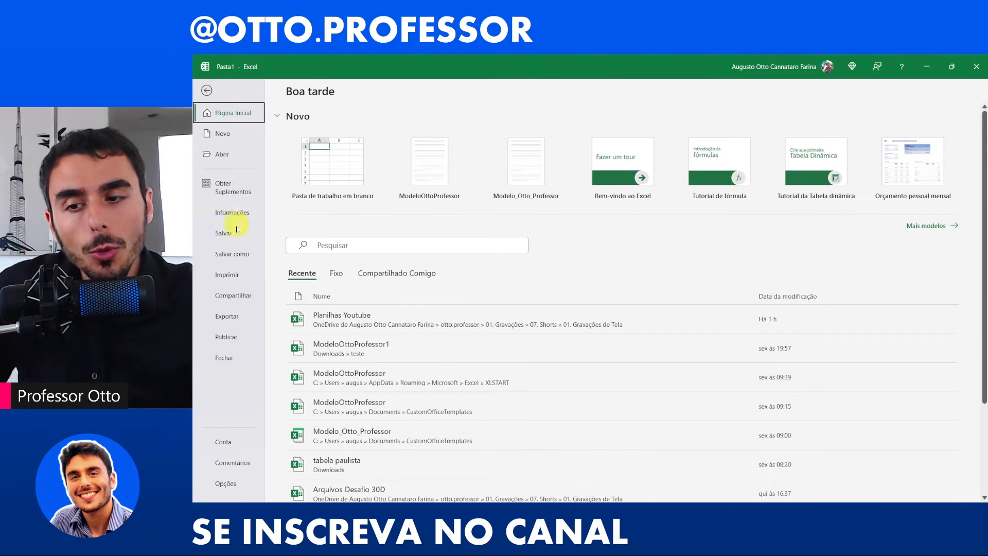
click(232, 212)
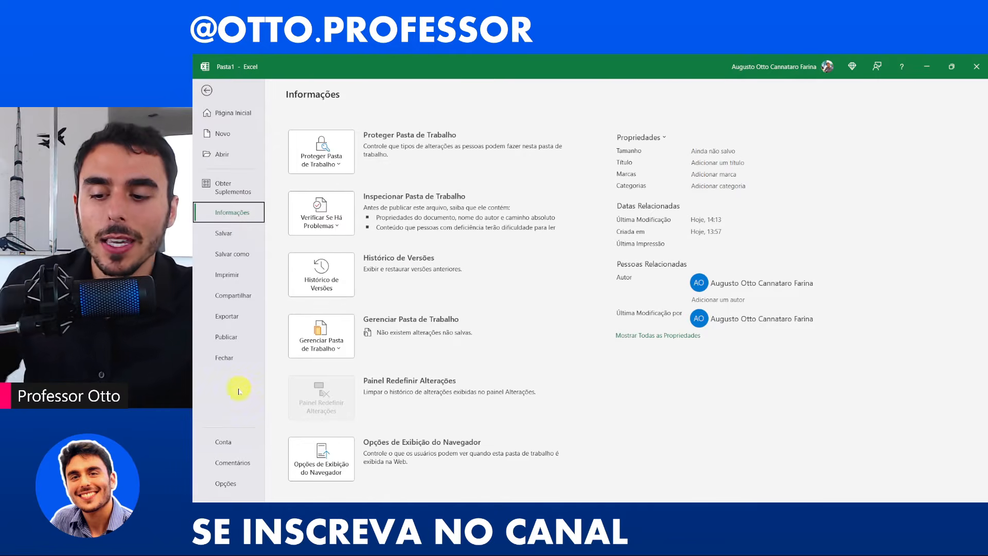
click(230, 442)
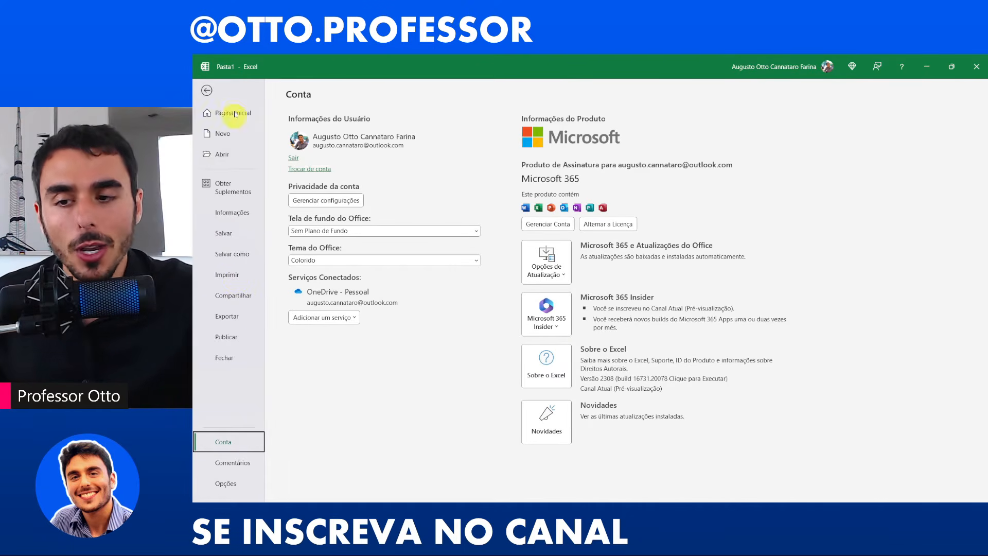
click(207, 90)
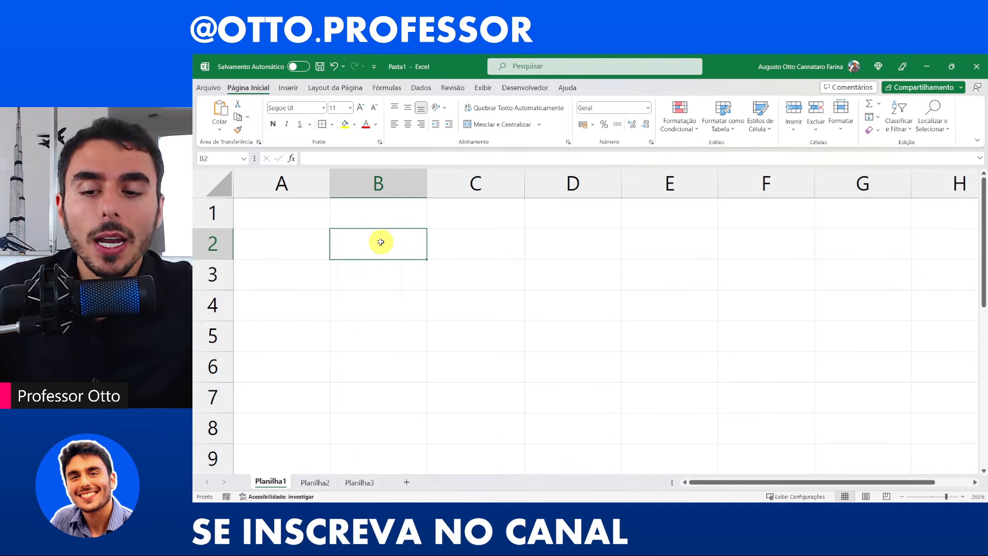
Step: Enter TEXTO in cell B2, committing the entry downward to B3
click(395, 240)
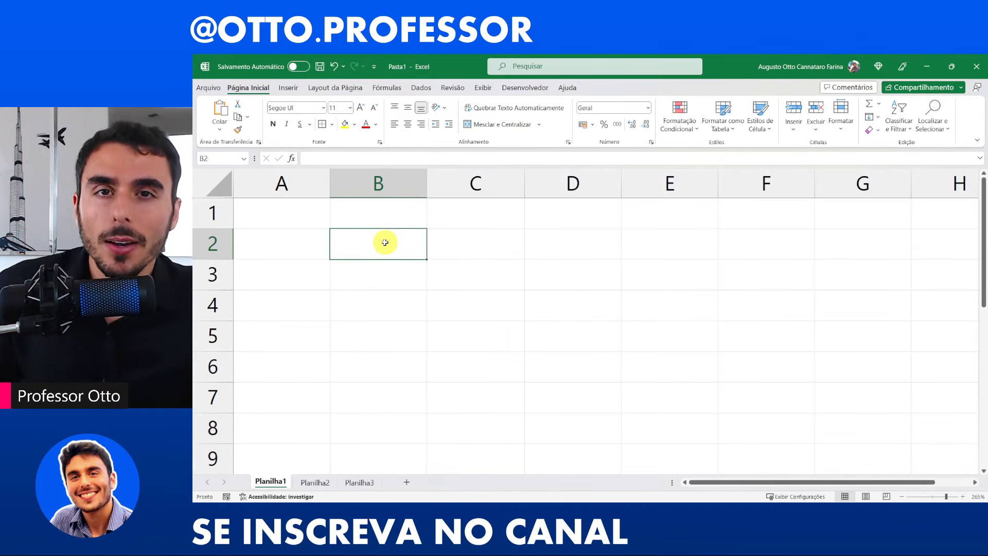
text(TEXTO)
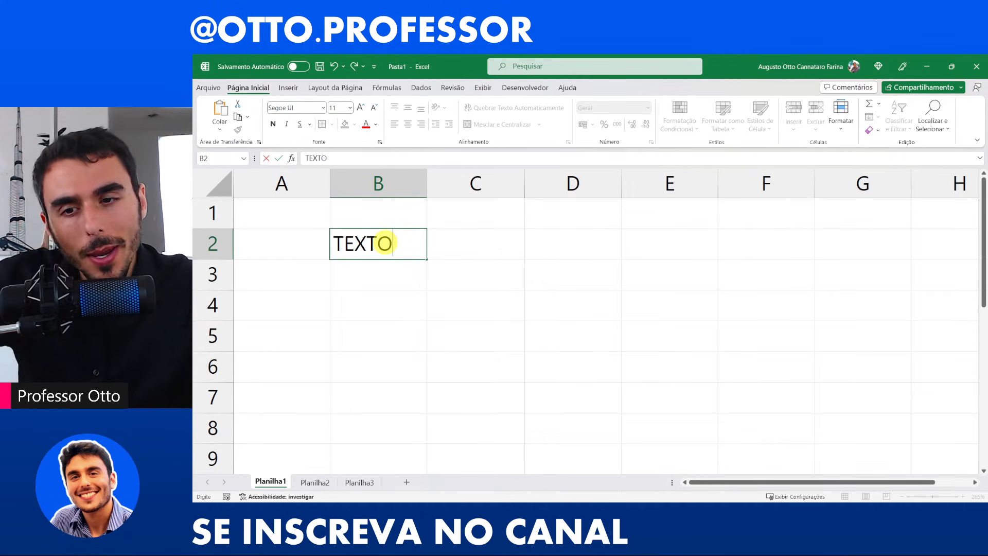
key(Return)
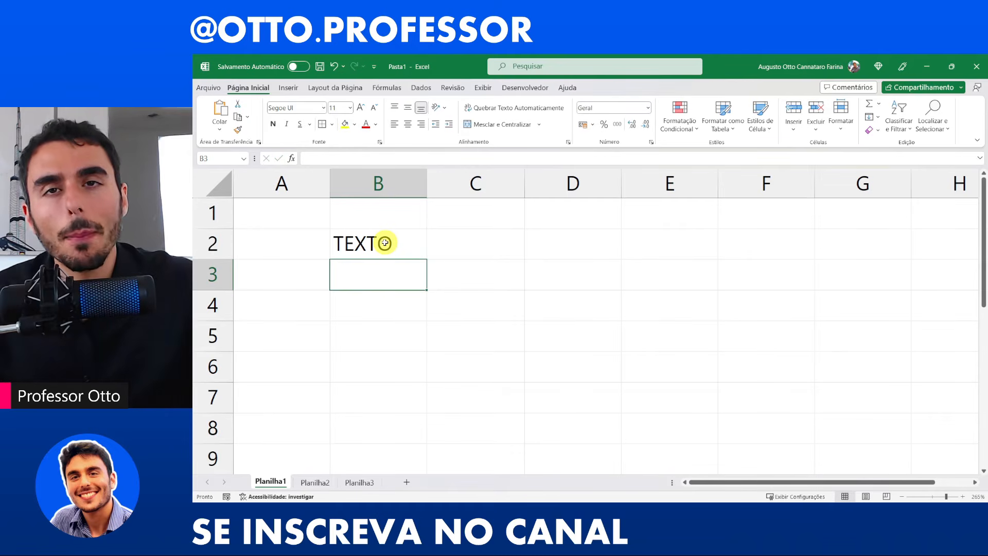
Step: Clear cell B2 and re-enter TEXTO, committing the entry sideways to C2
click(385, 243)
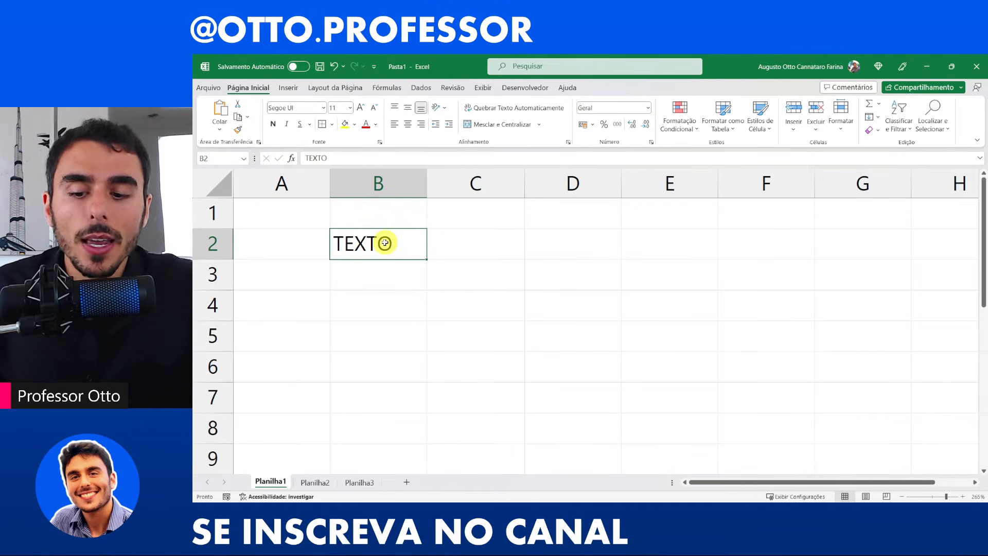
double_click(385, 243)
key(BackSpace)
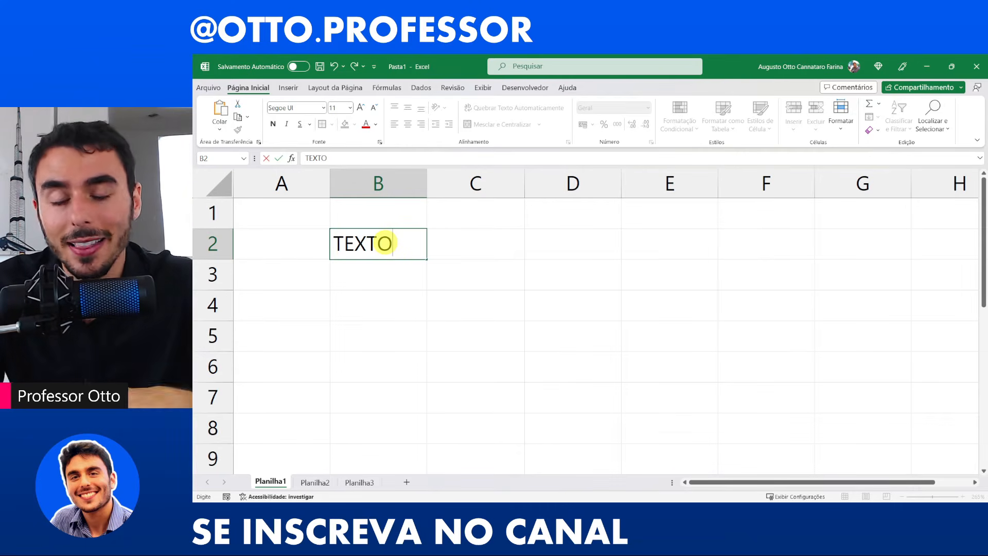
key(Tab)
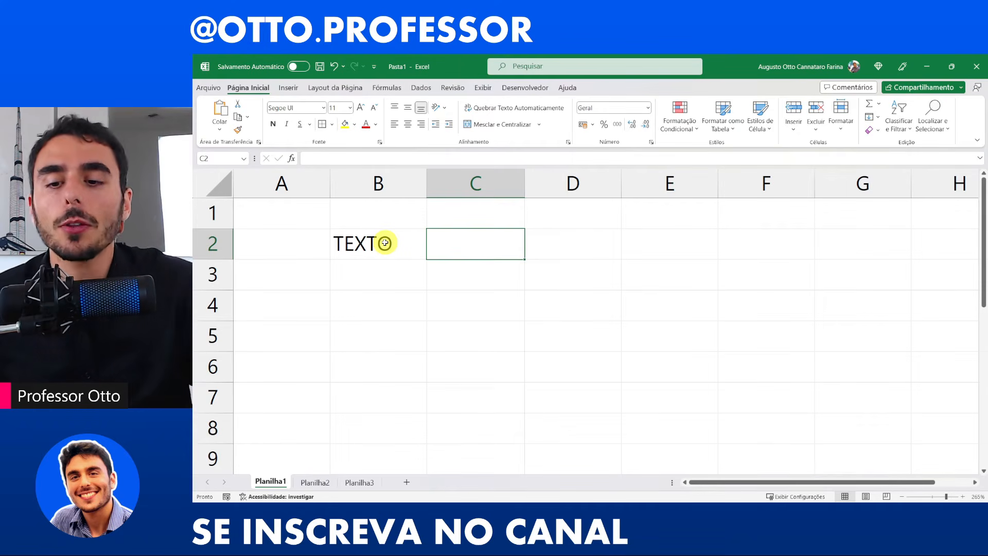
Step: Open cell B2 for in-cell editing, select its whole text and leave the edit
click(413, 251)
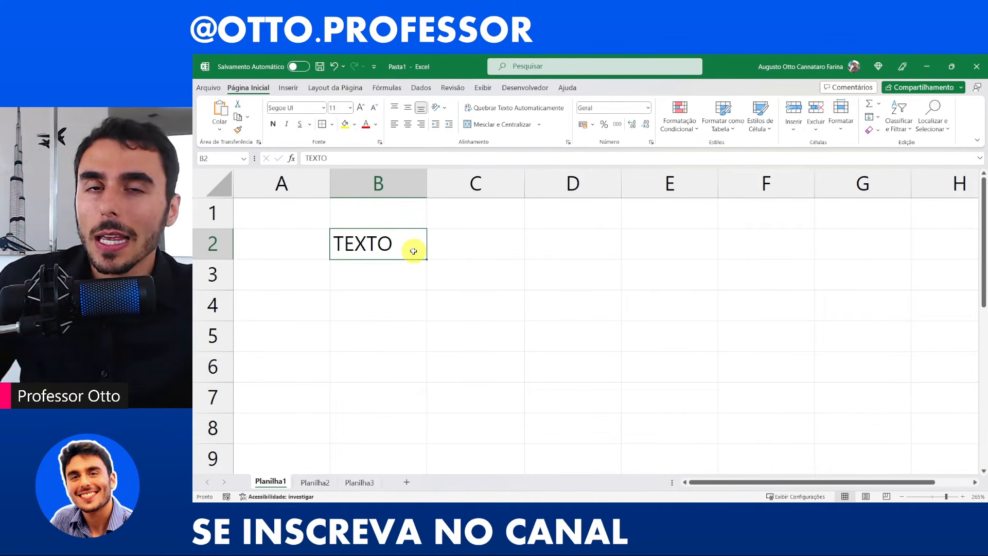
double_click(414, 251)
drag(394, 243, 331, 243)
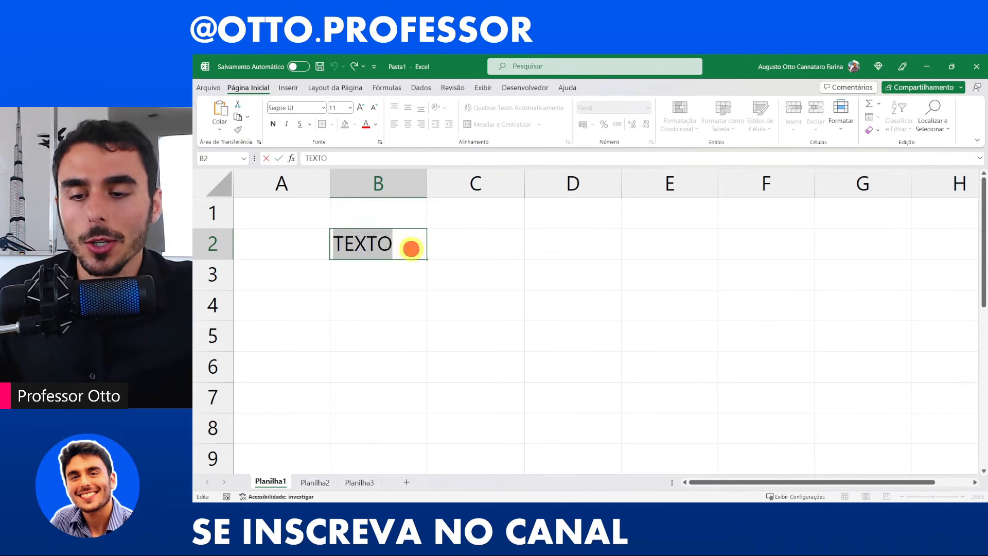
click(394, 243)
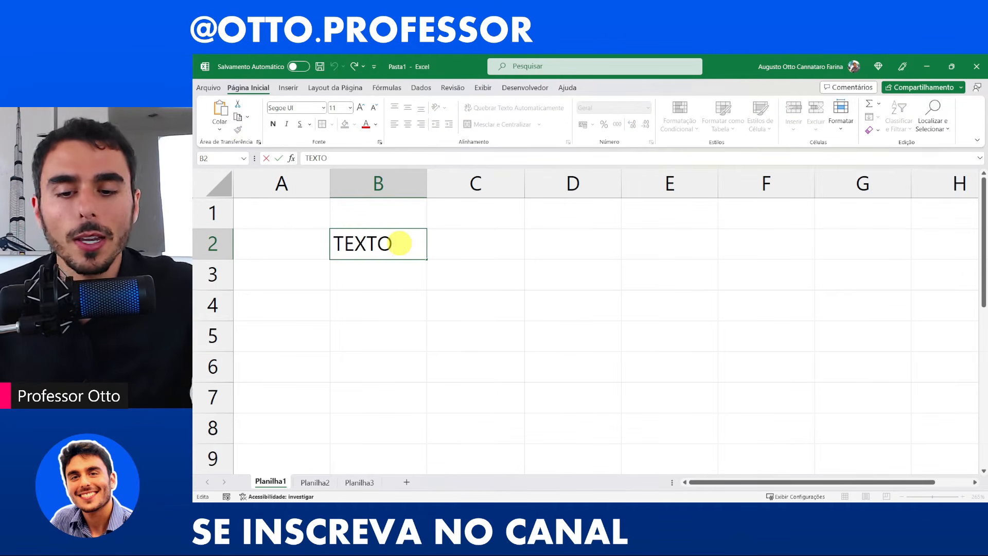
click(441, 249)
Step: Overwrite the content of cell B2 with TEXTO NOVO
click(417, 239)
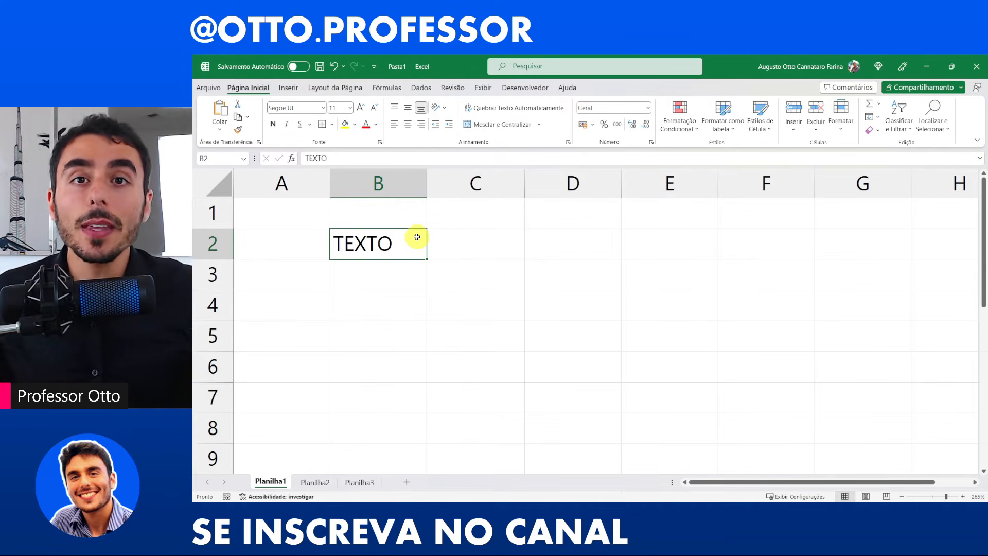
text(TEXT)
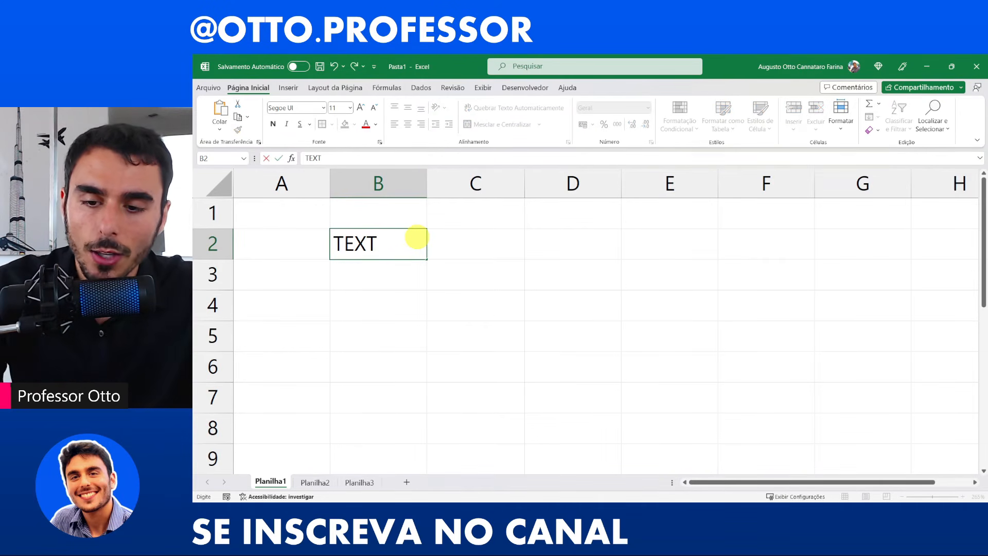
text(O NOVO)
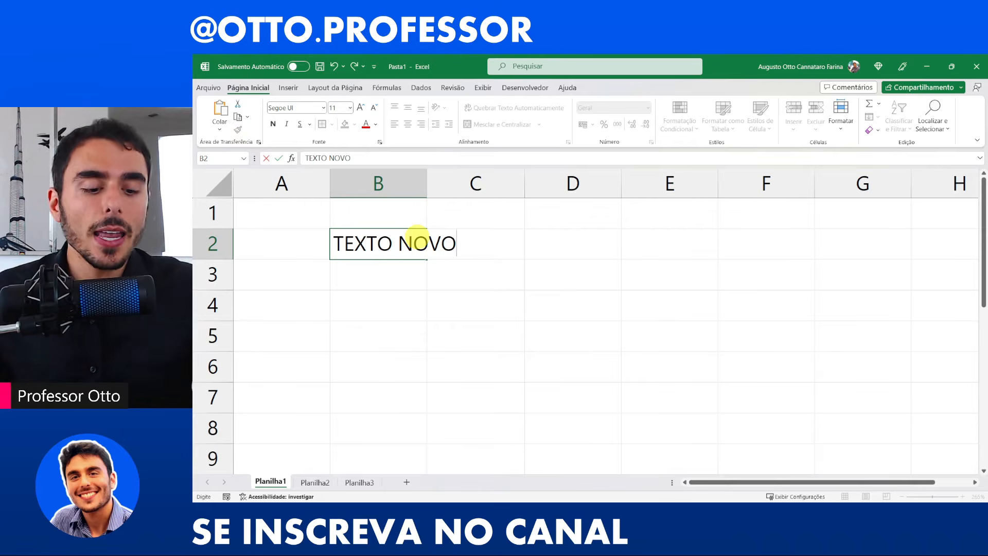
key(Return)
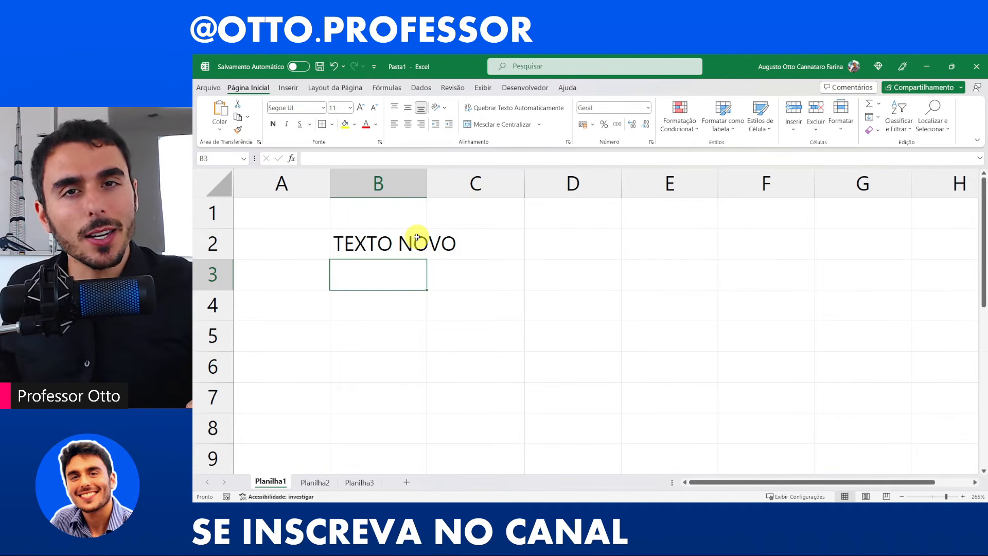
Step: Enter the formula =1+2 in cell D2 and reselect that cell
click(408, 236)
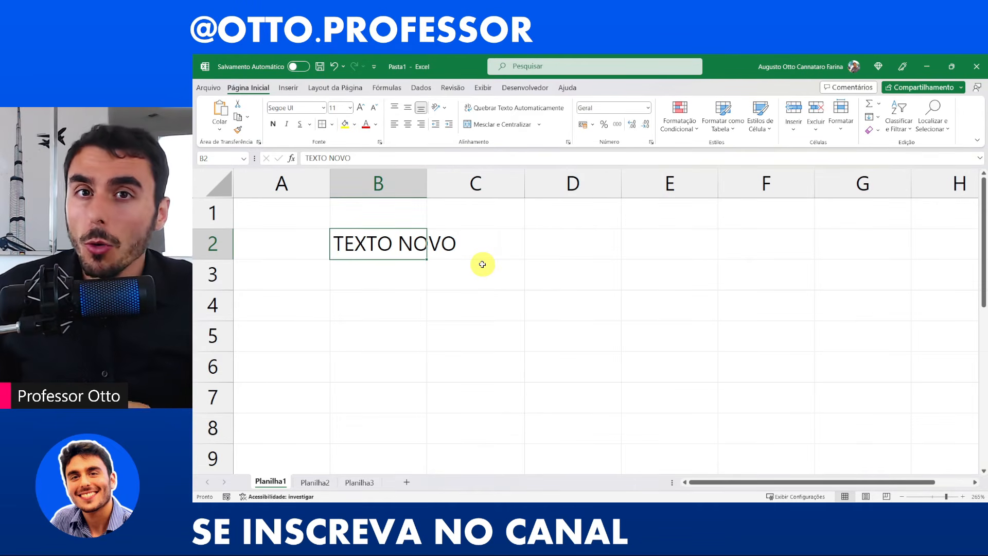
key(Right)
key(Right)
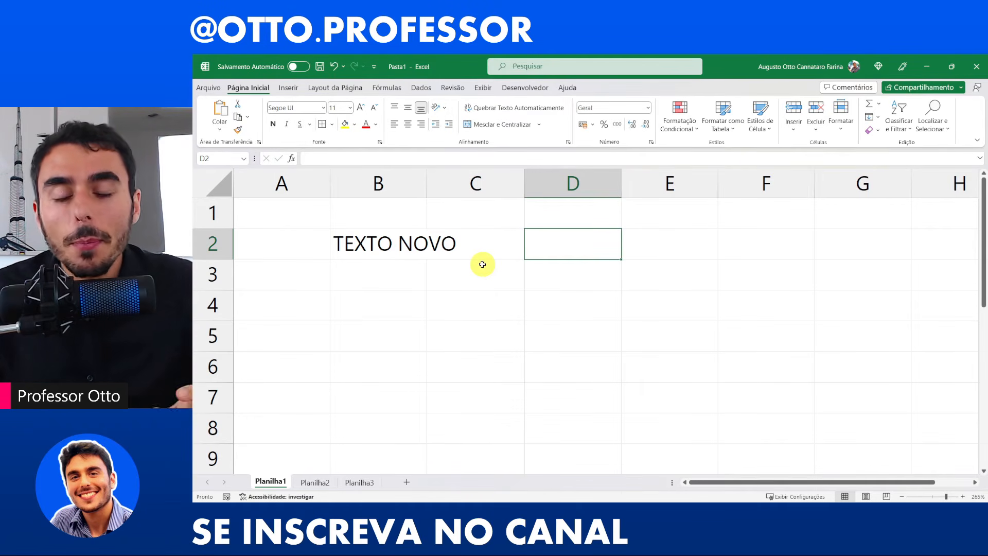
text(=)
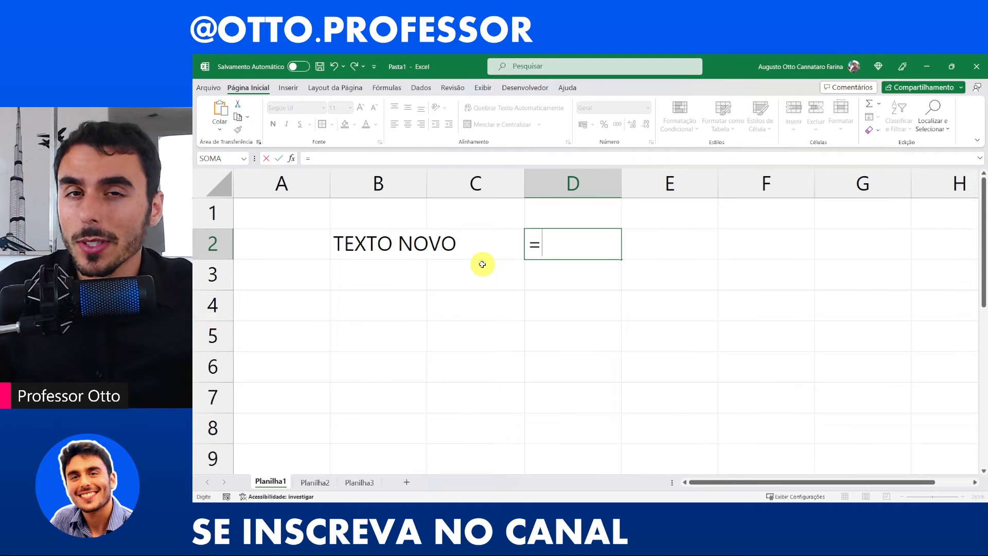
text(1+2)
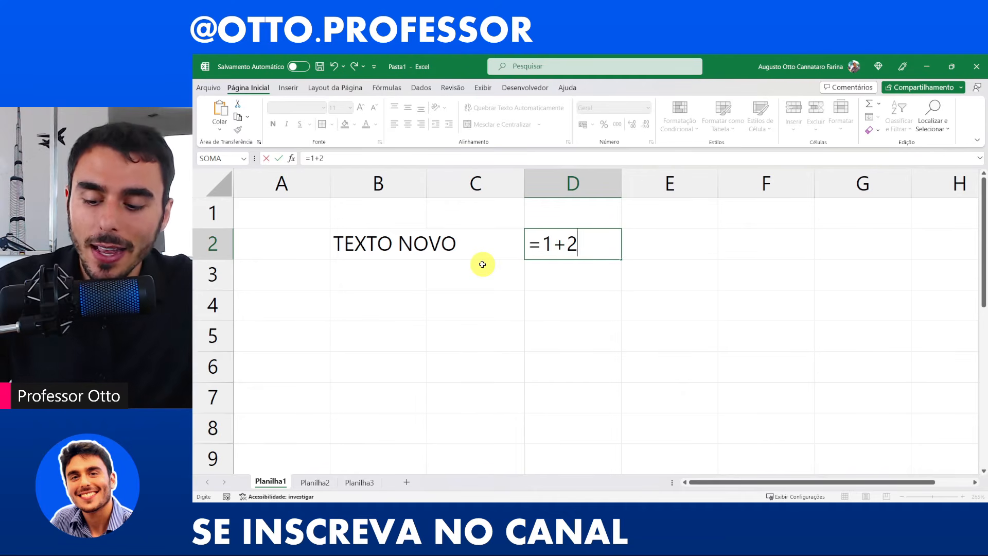
key(Return)
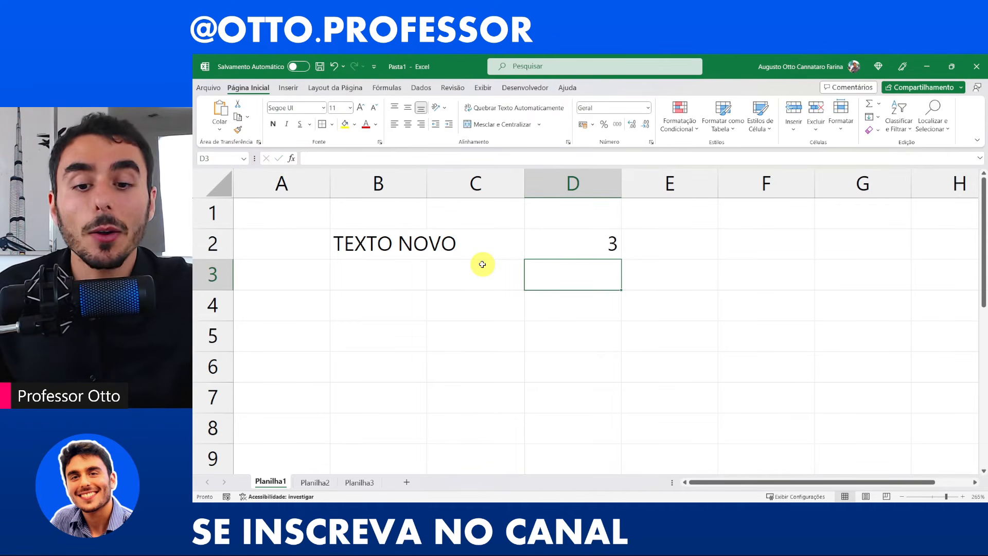
click(576, 243)
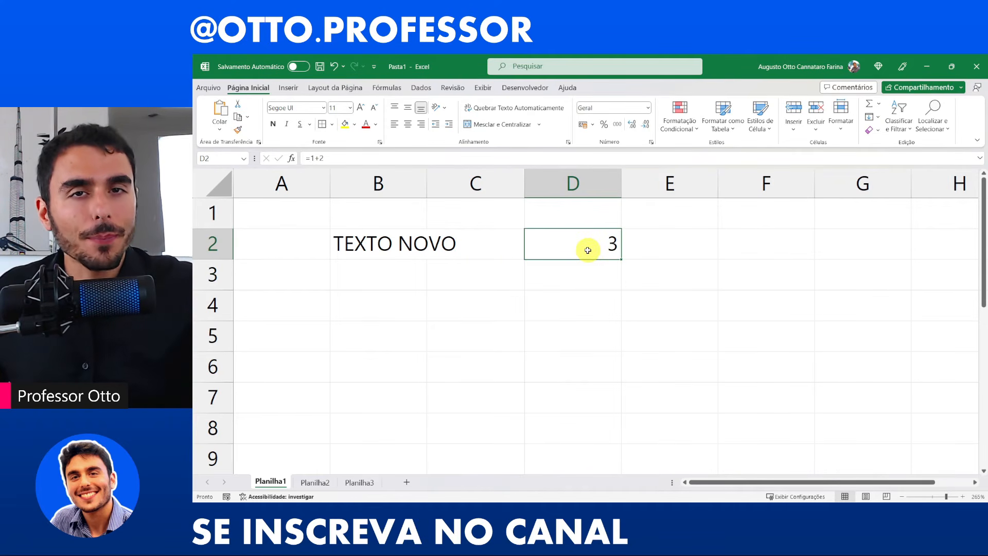
Step: Enter the plain number 3 in cell E2
click(677, 248)
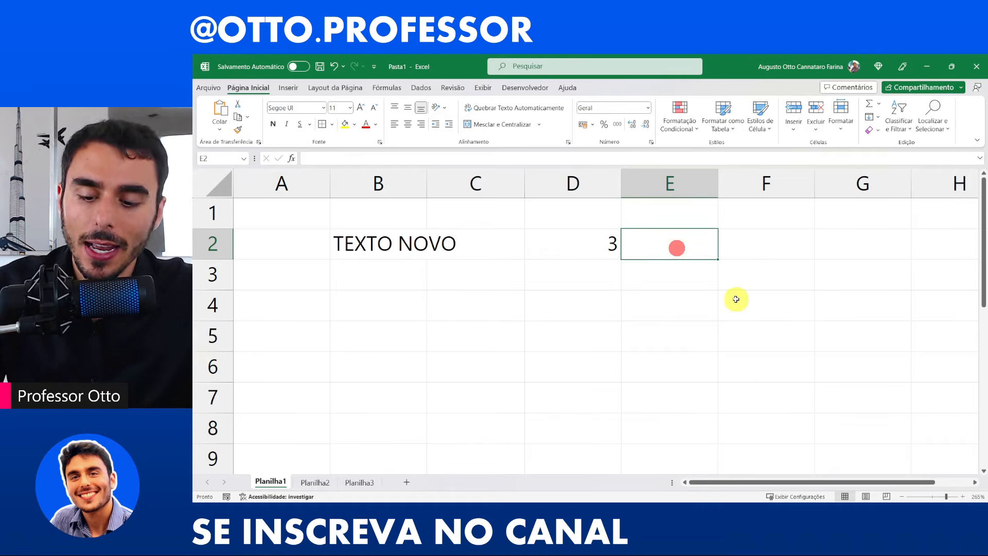
text(3)
key(Return)
Step: Compare the underlying contents of cells E2 and D2 without changing them
click(703, 238)
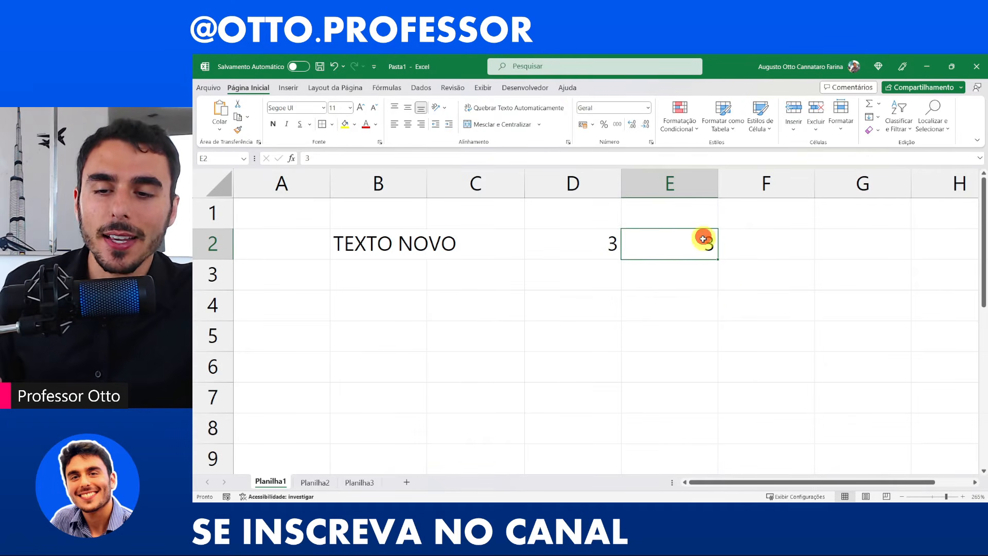
click(324, 156)
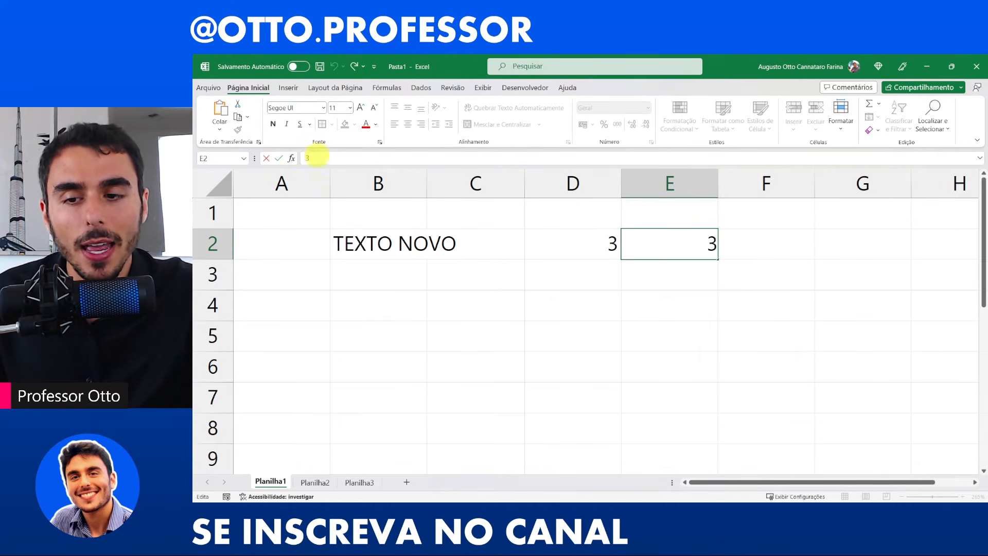
click(697, 264)
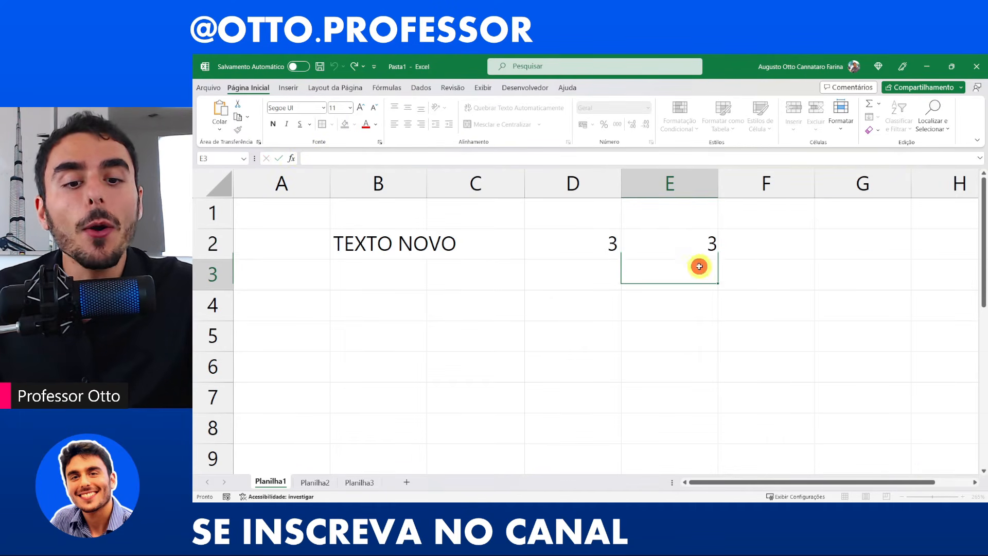
click(690, 254)
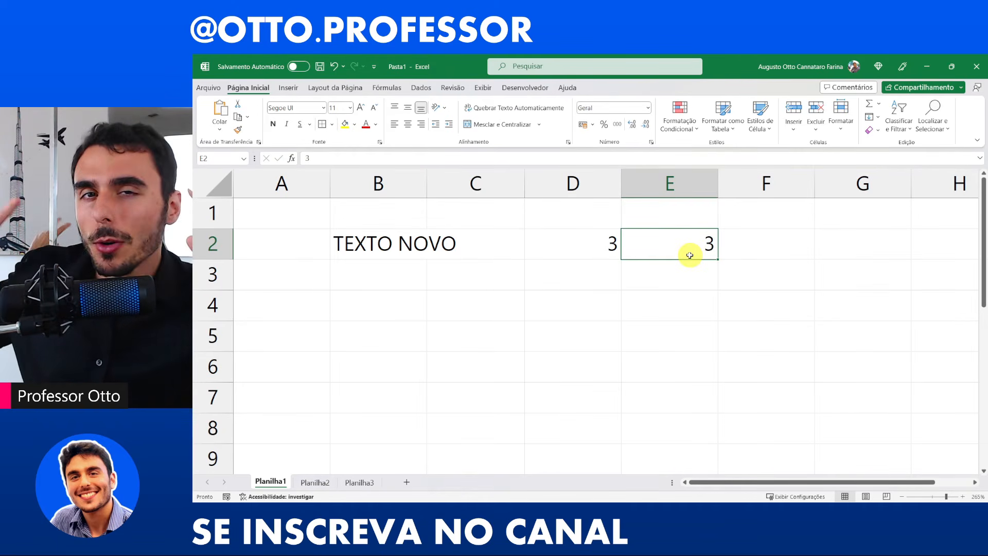
click(603, 248)
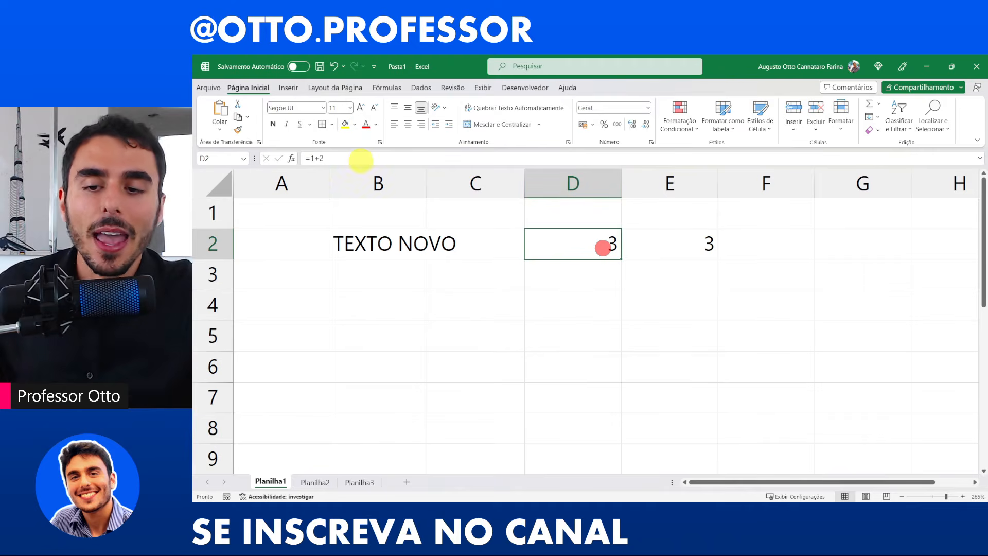
click(359, 159)
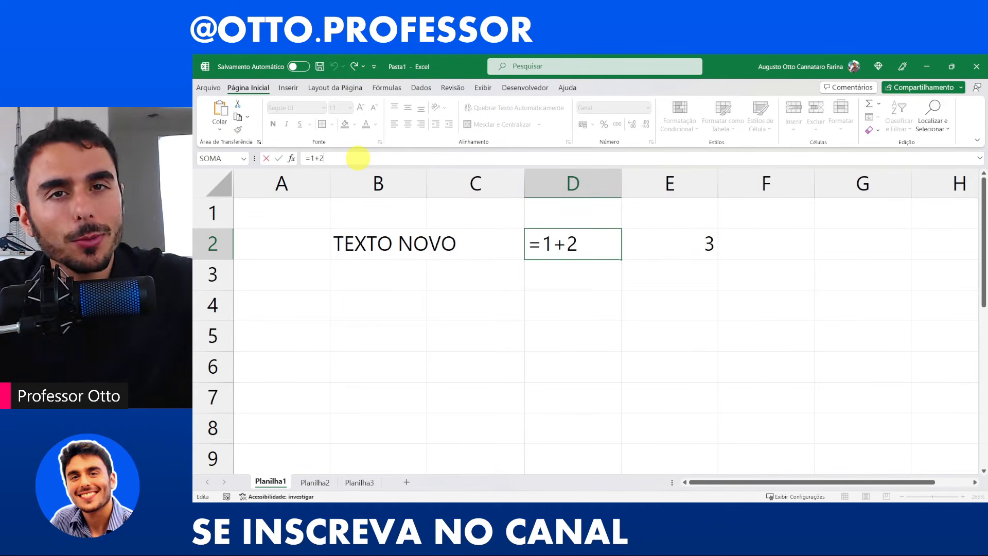
key(ctrl+Return)
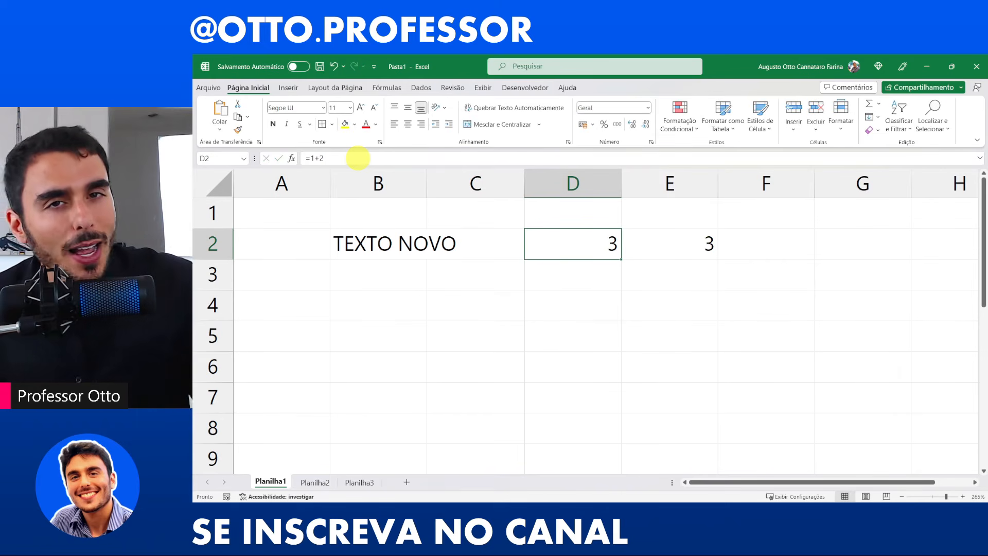
click(346, 157)
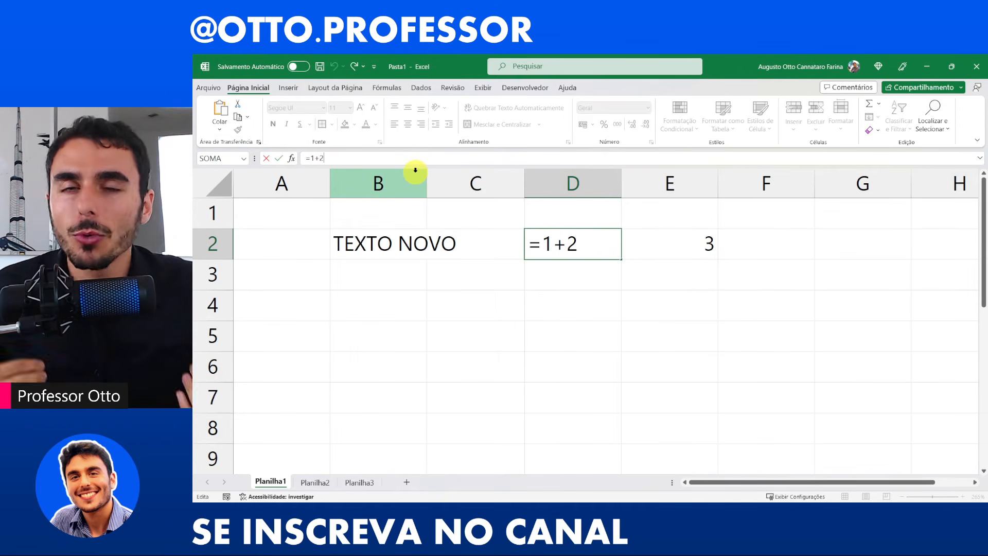
key(ctrl+Return)
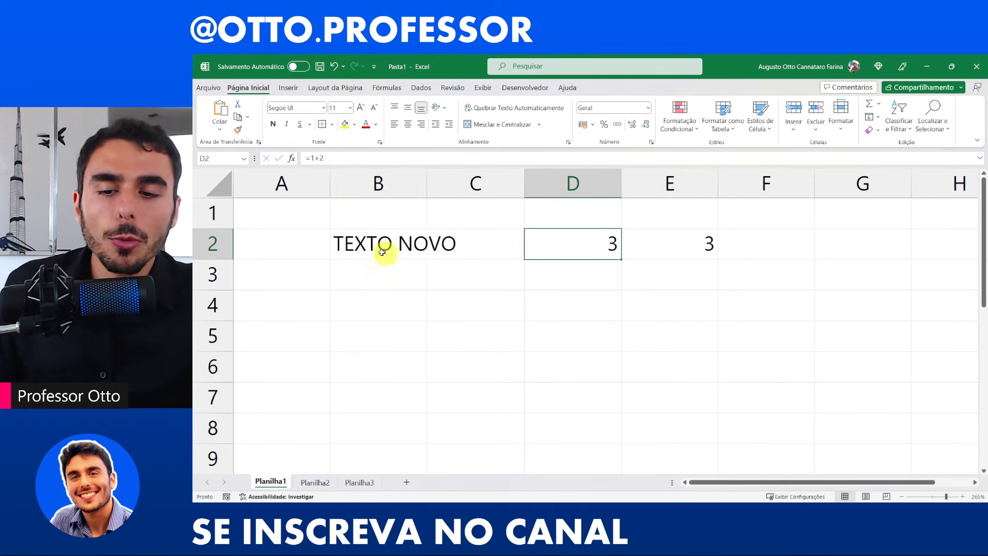
drag(379, 249, 607, 328)
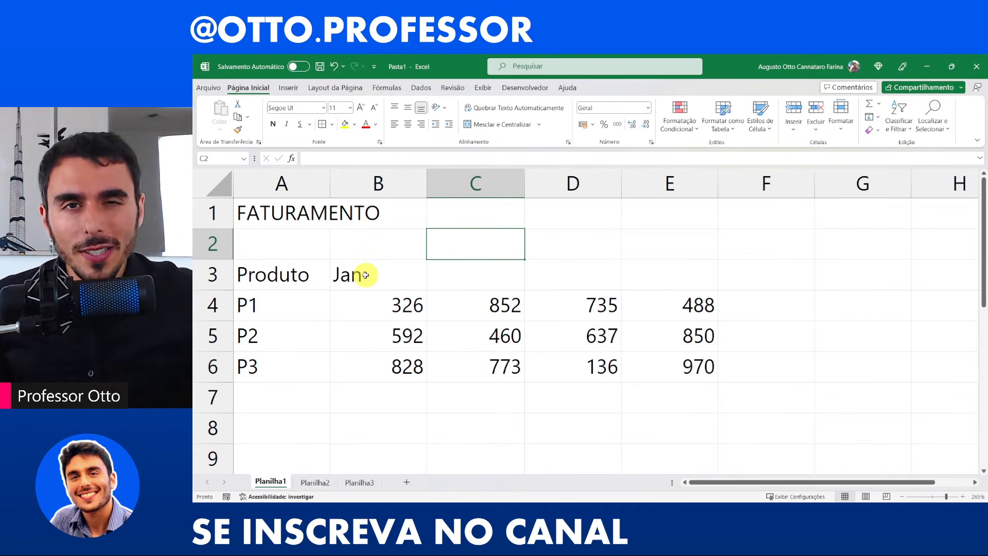
Step: Examine the FATURAMENTO table's title, product rows, month columns and header cells C3 to E3
click(308, 279)
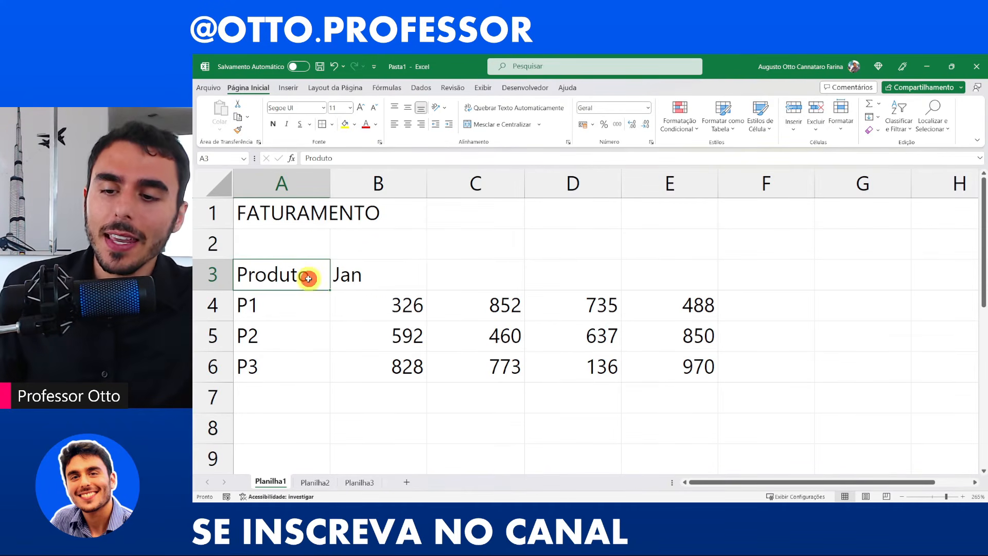
click(288, 217)
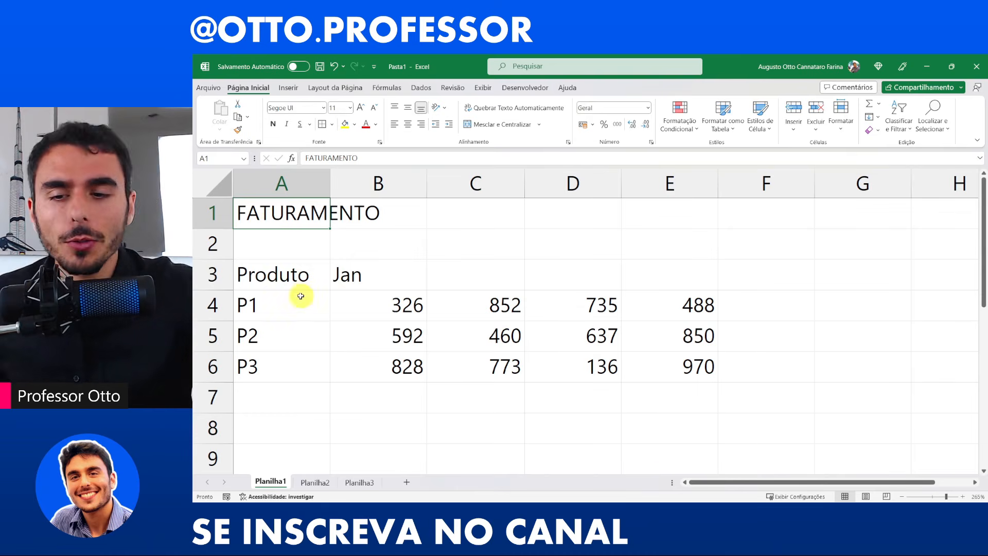
drag(278, 302, 671, 309)
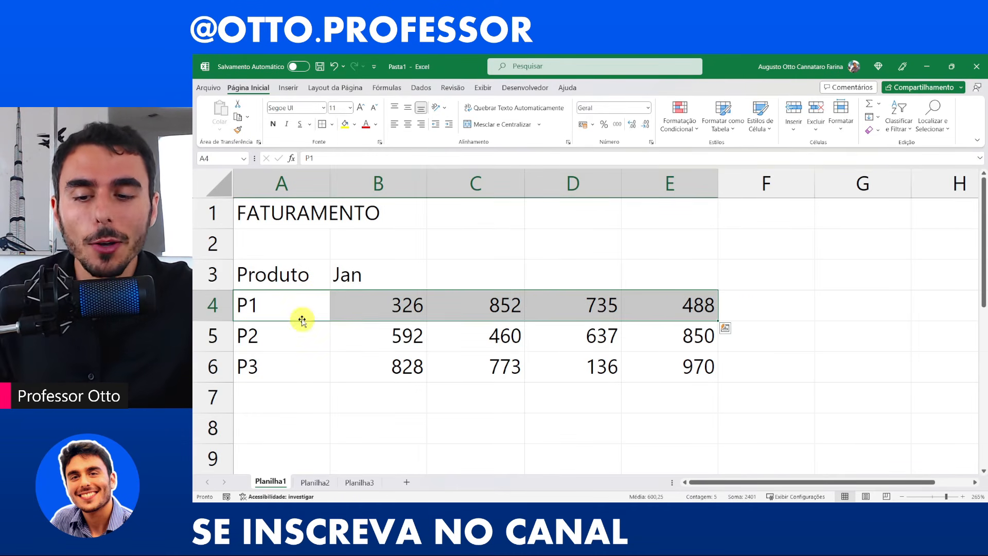
drag(369, 267, 404, 349)
drag(462, 282, 483, 360)
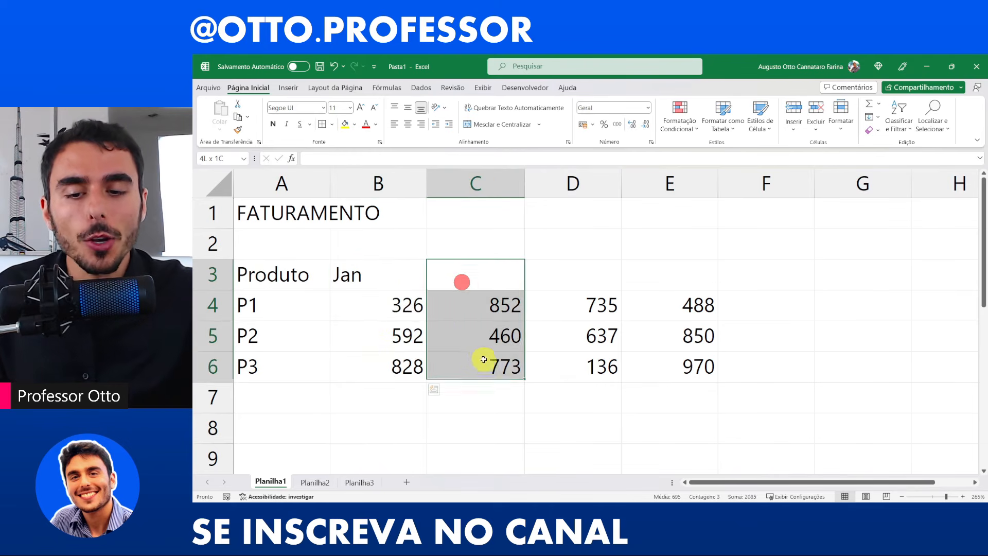
drag(379, 275, 379, 366)
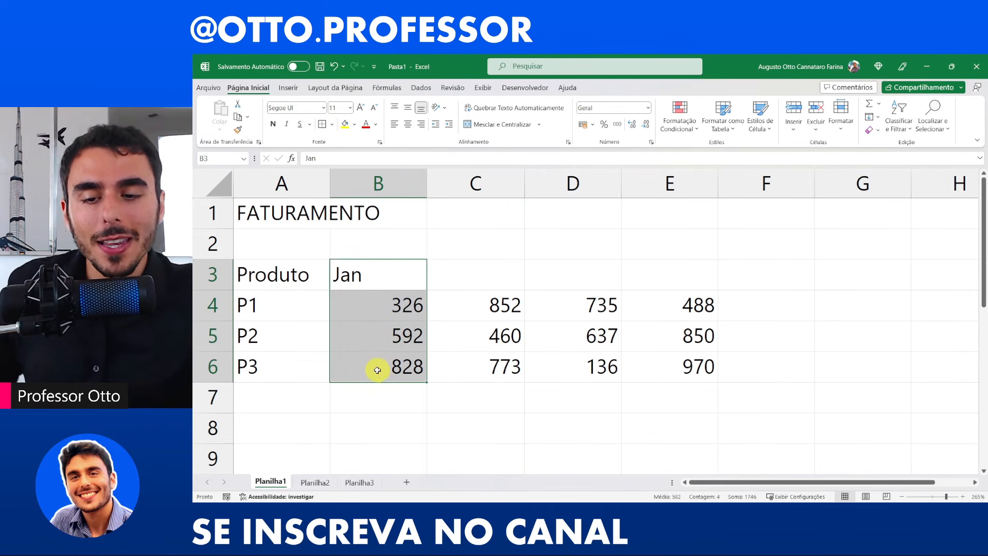
click(463, 275)
click(580, 273)
click(666, 270)
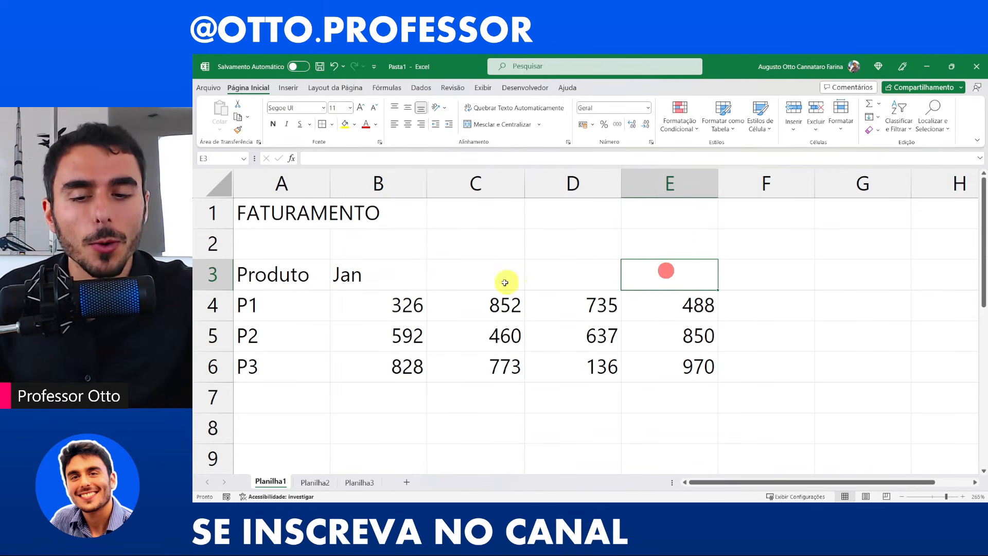
Step: Enter Fev as the month header in cell C3, beside Jan
click(482, 271)
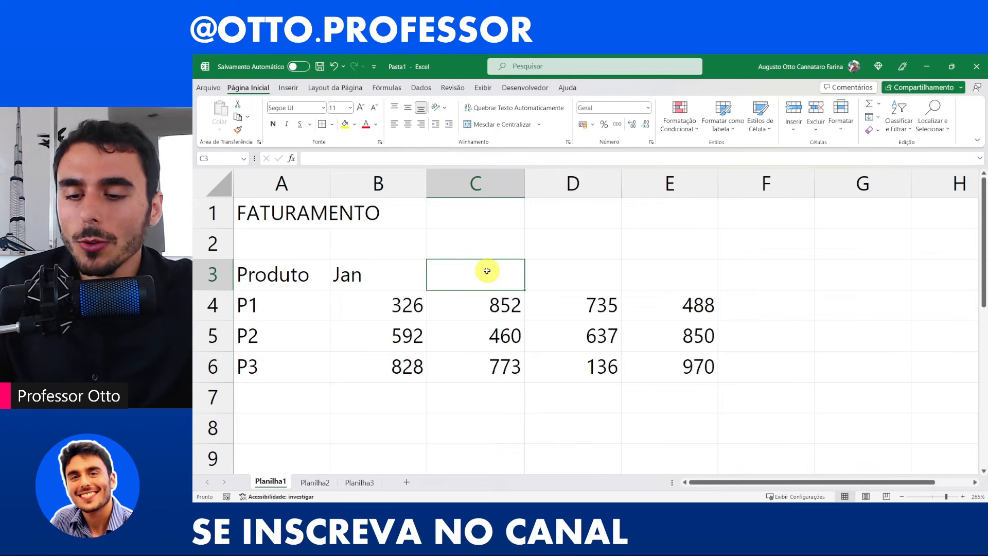
click(375, 274)
click(461, 279)
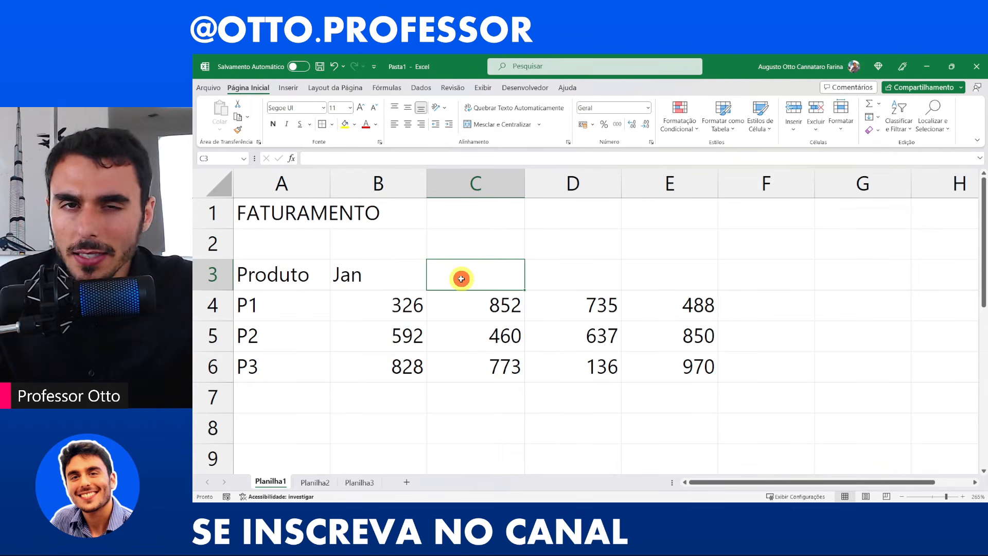
text(Fe)
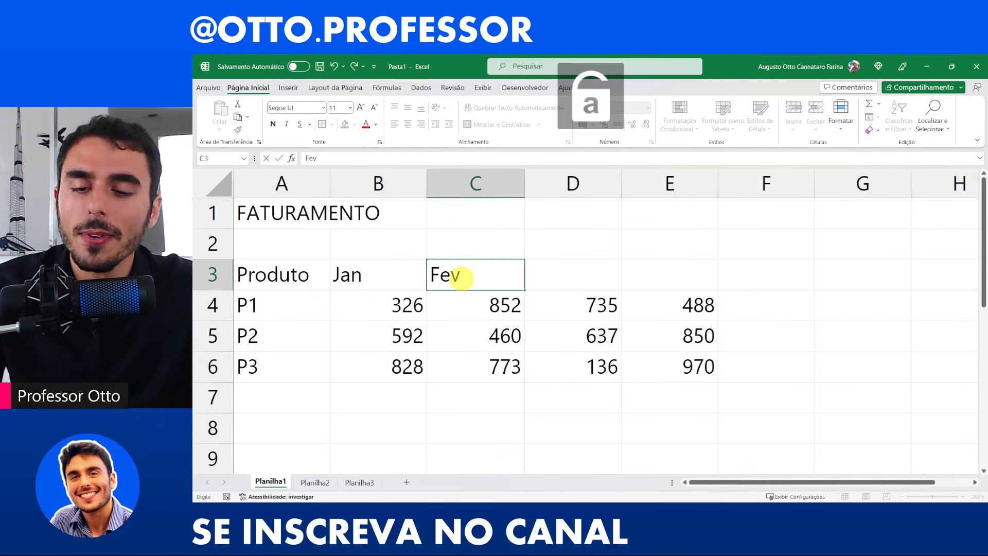
text(v)
key(Return)
Step: Extend the Jan and Fev headers as a series through cell E3, producing Mar and Abr
key(Up)
key(Left)
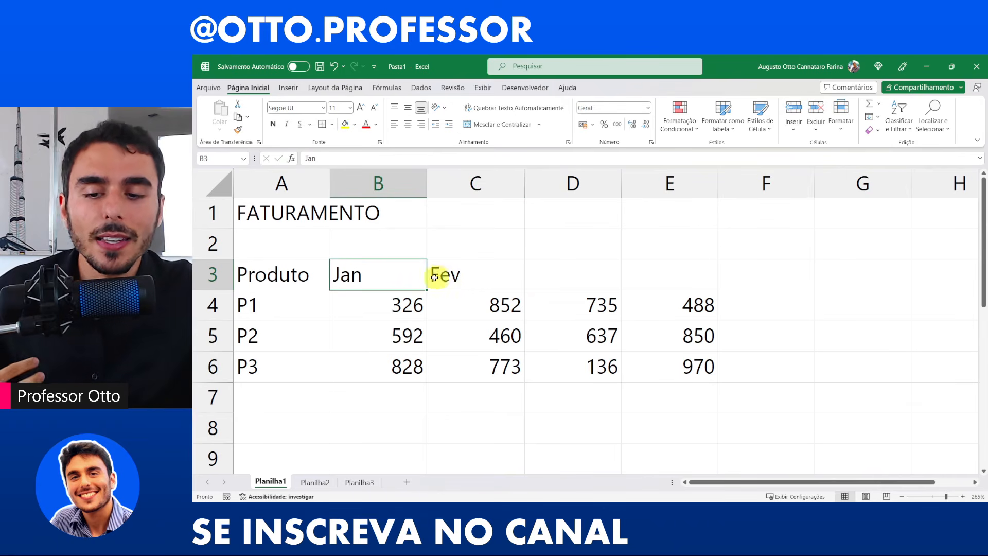
drag(402, 276, 437, 269)
click(415, 273)
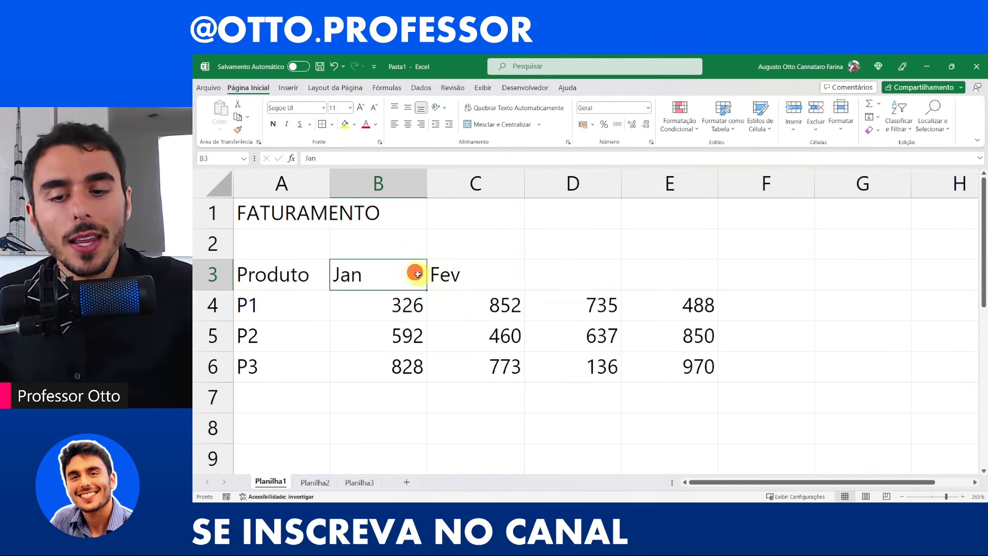
click(452, 275)
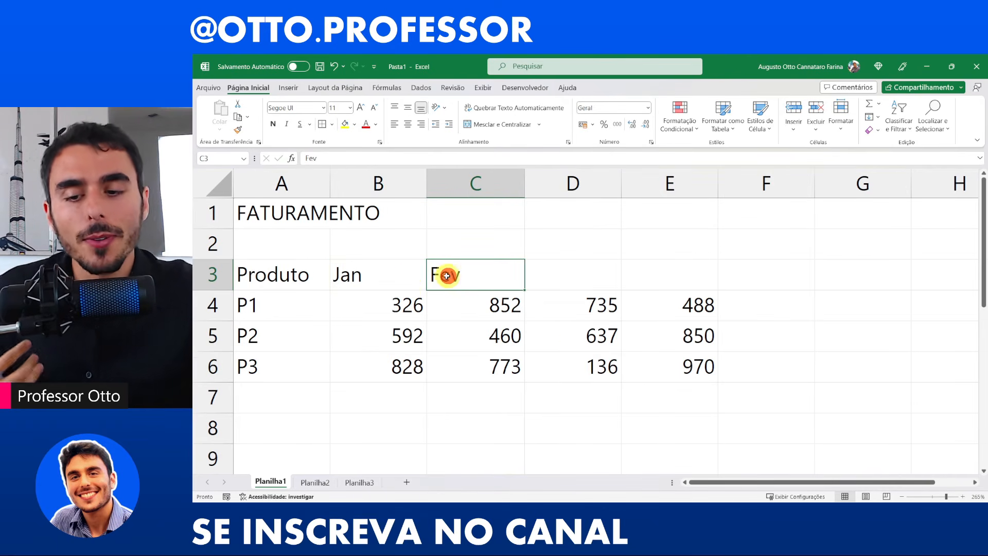
click(406, 273)
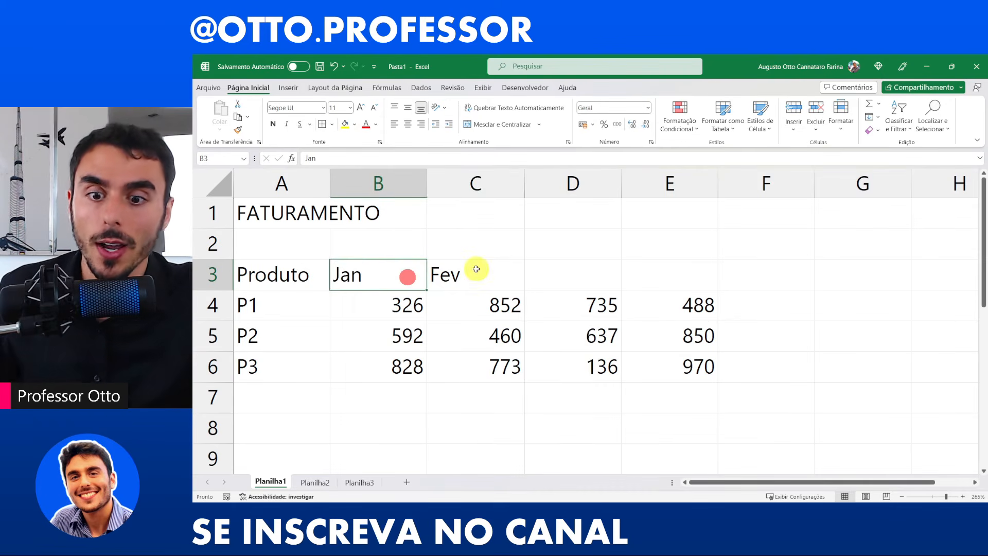
click(474, 268)
drag(397, 274, 478, 283)
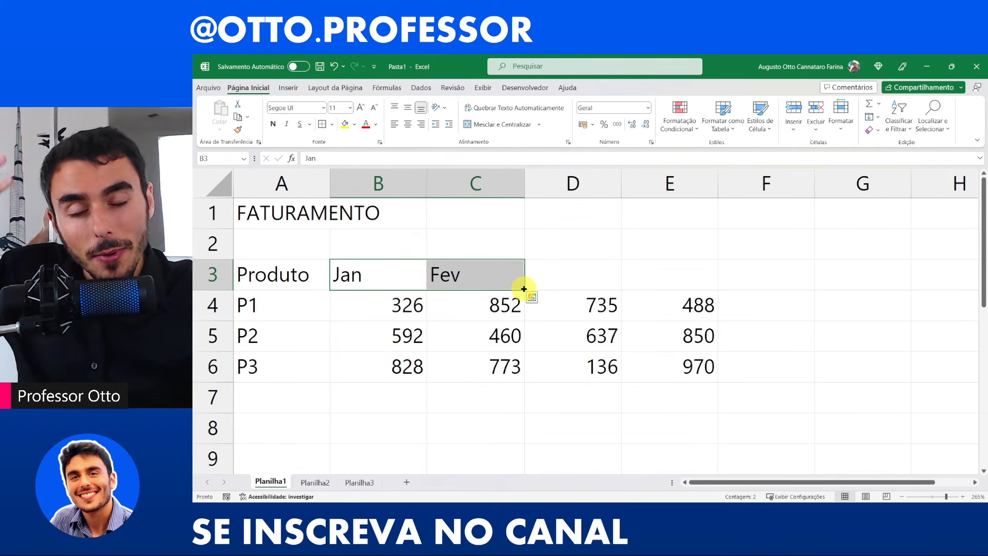
mouse_move(523, 288)
mouse_down()
mouse_move(596, 298)
mouse_move(686, 282)
mouse_move(710, 289)
mouse_up()
click(583, 276)
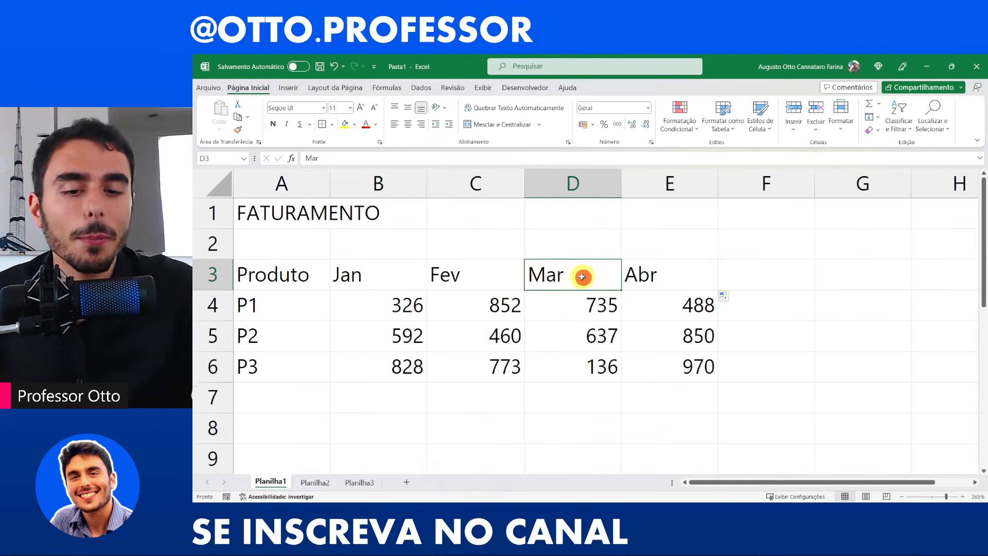
click(641, 279)
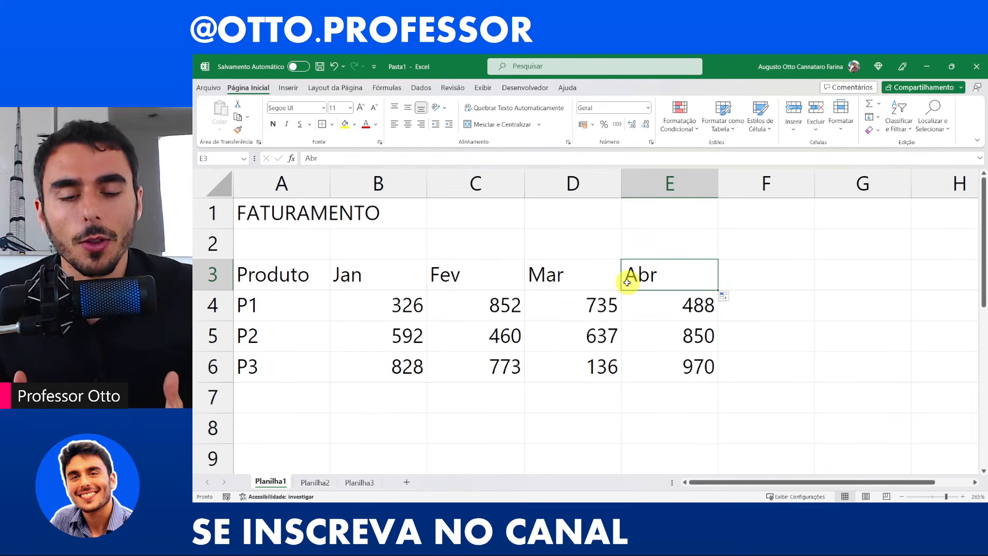
drag(752, 212, 787, 396)
drag(841, 268, 867, 353)
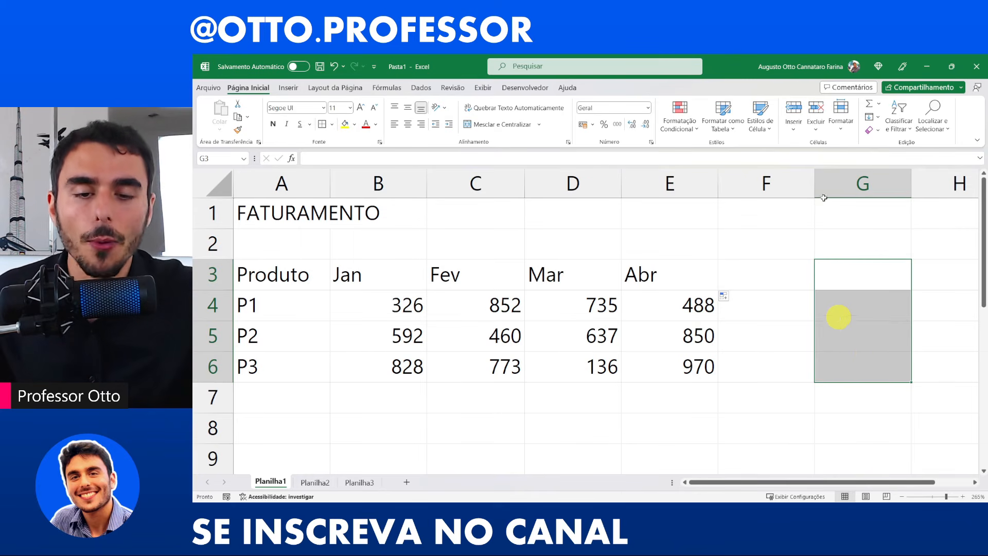
click(665, 242)
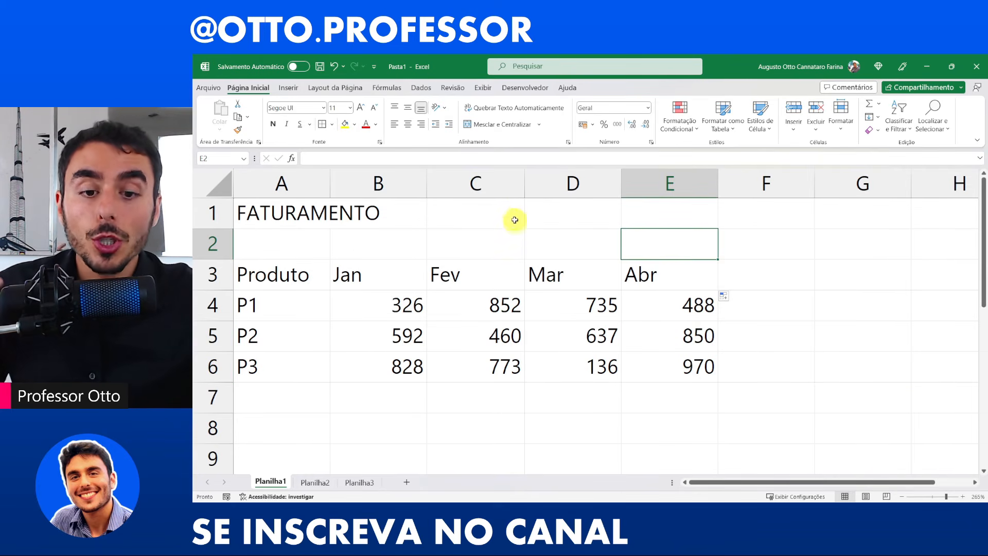
Step: Hide the gridlines on the Planilha1 sheet
click(484, 88)
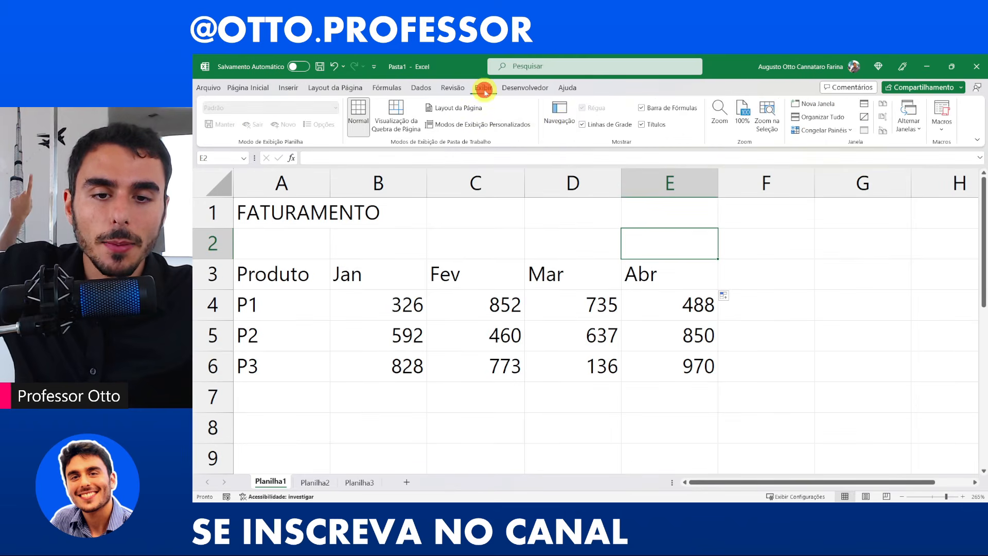
click(592, 124)
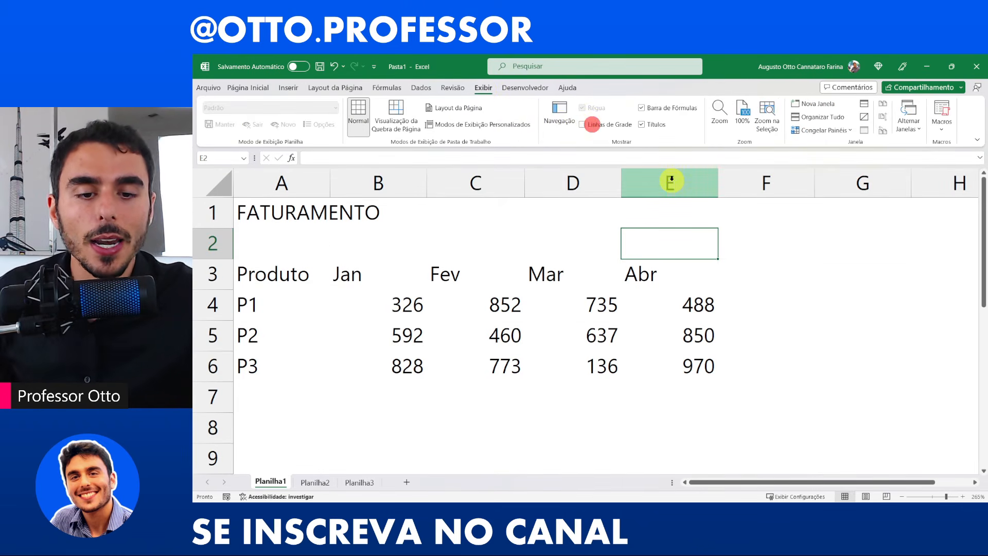
drag(830, 227, 660, 307)
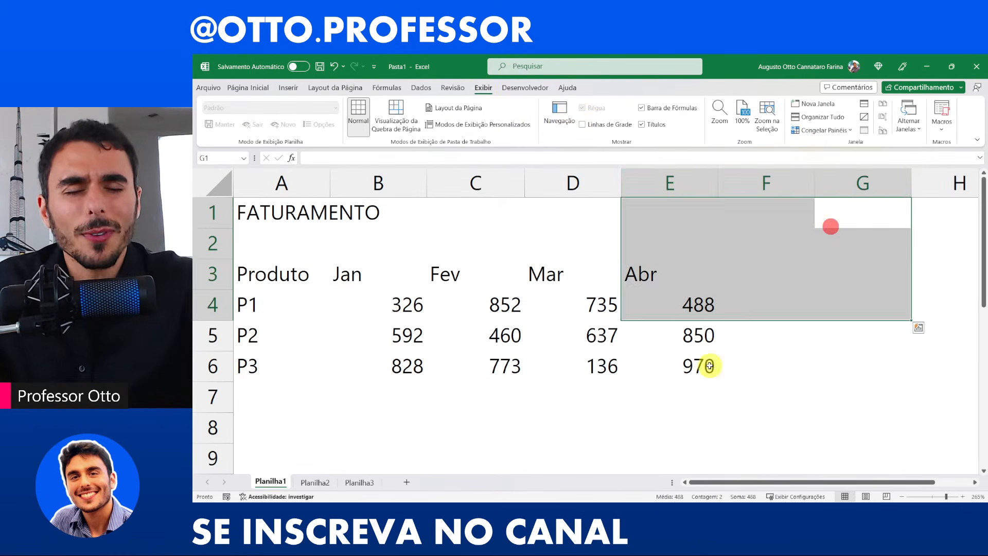
click(732, 360)
click(640, 243)
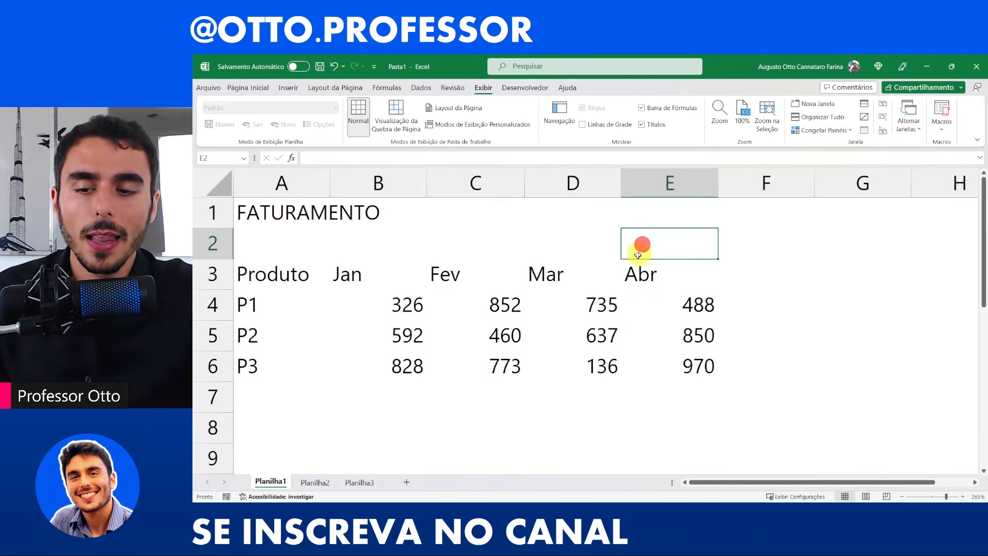
Step: Center the contents of the table range A3:E6 horizontally and align them to the middle vertically
drag(246, 276, 464, 327)
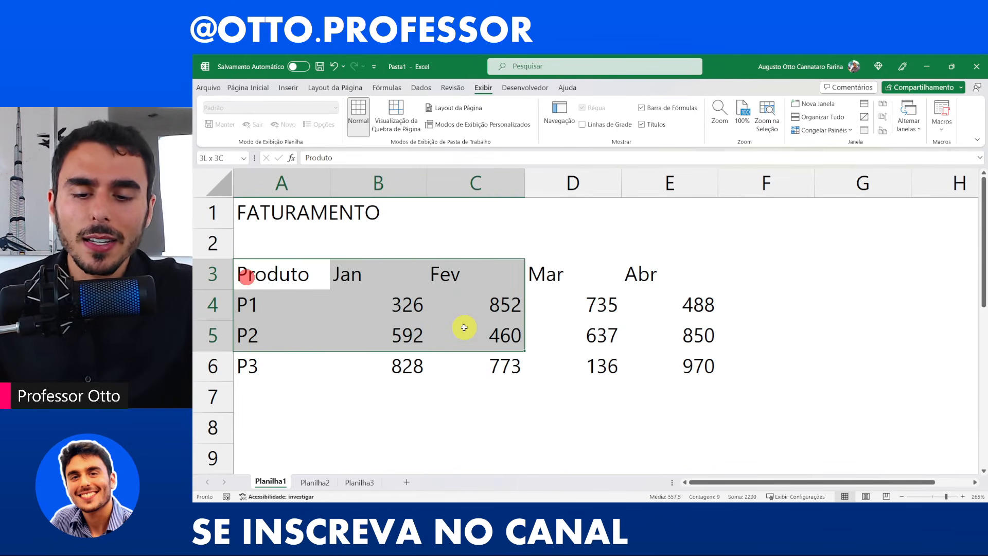
click(335, 276)
click(400, 312)
drag(286, 276, 712, 370)
click(256, 89)
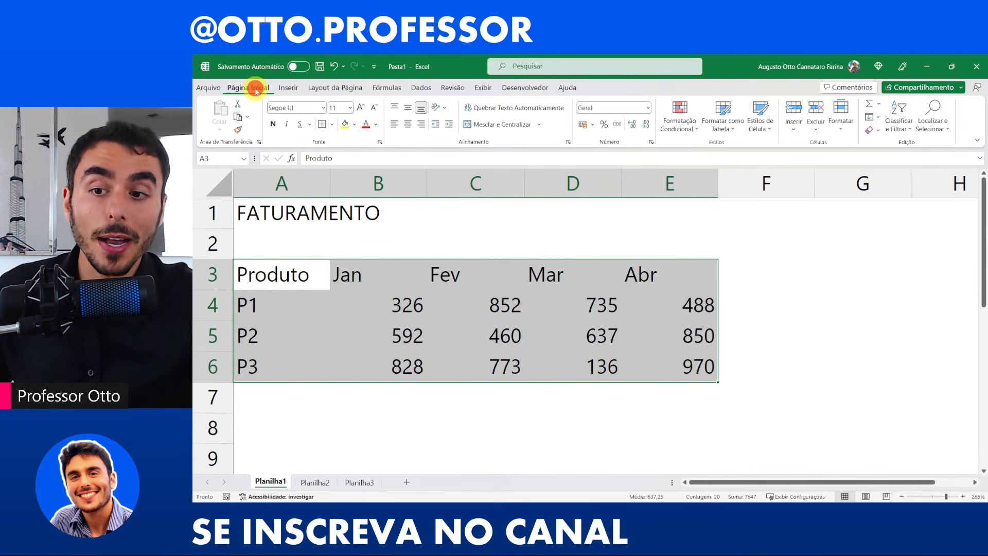
click(397, 128)
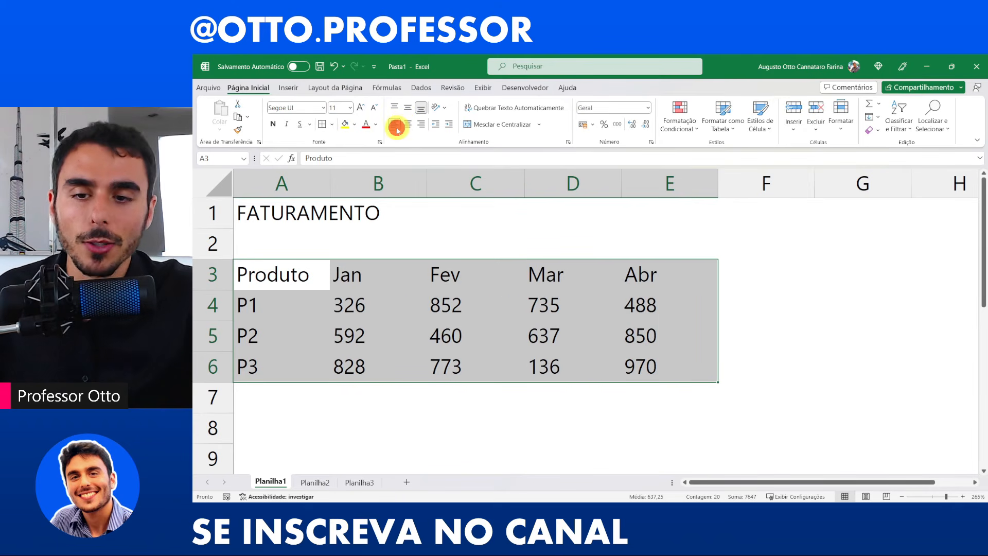
click(422, 126)
click(409, 127)
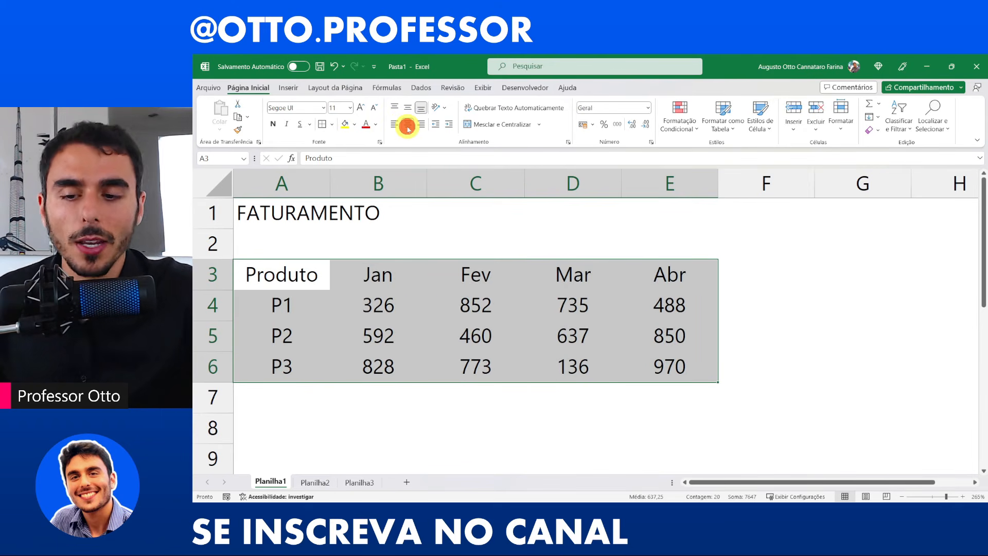
click(395, 107)
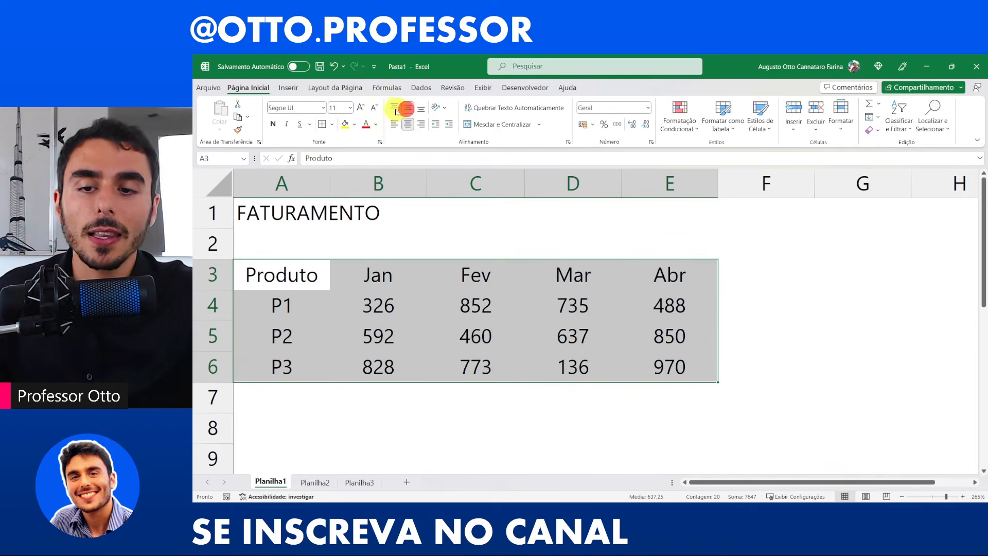
click(421, 111)
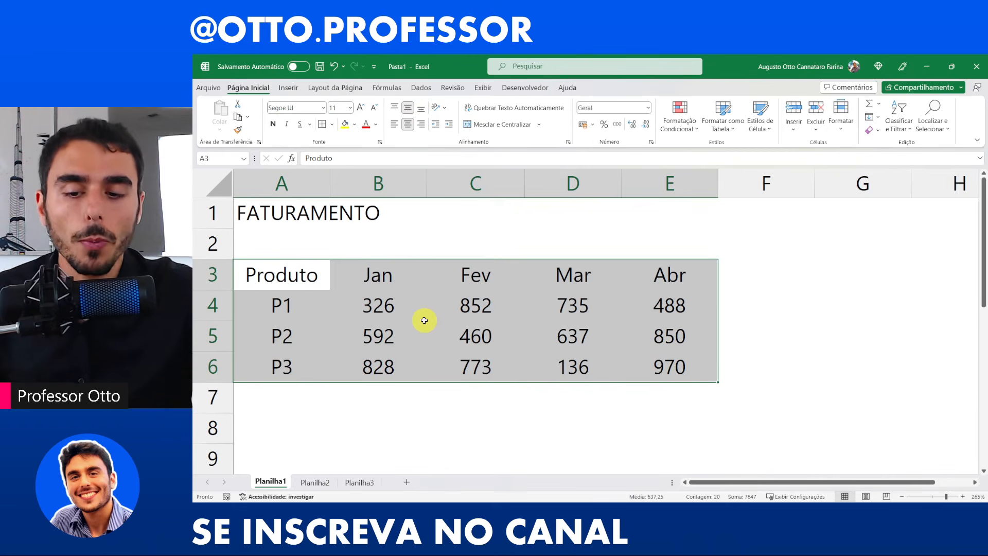
Step: Add a bottom border beneath the table's header row, cells A3 to E3
click(326, 276)
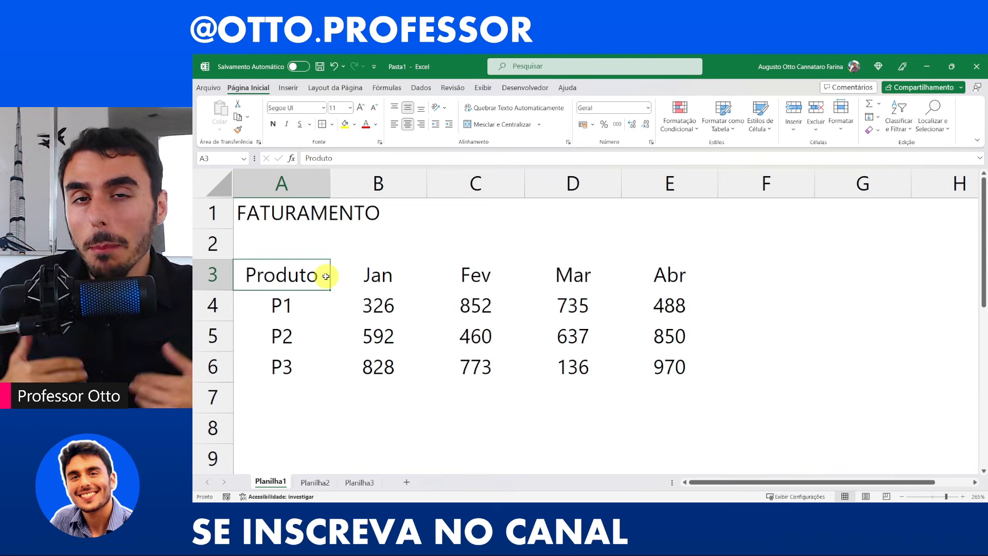
drag(311, 276, 678, 276)
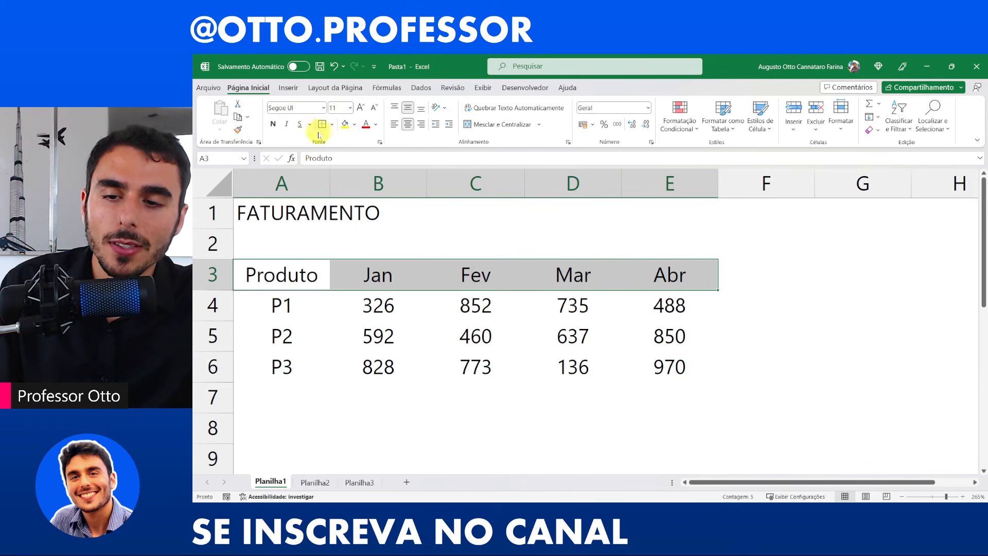
click(333, 126)
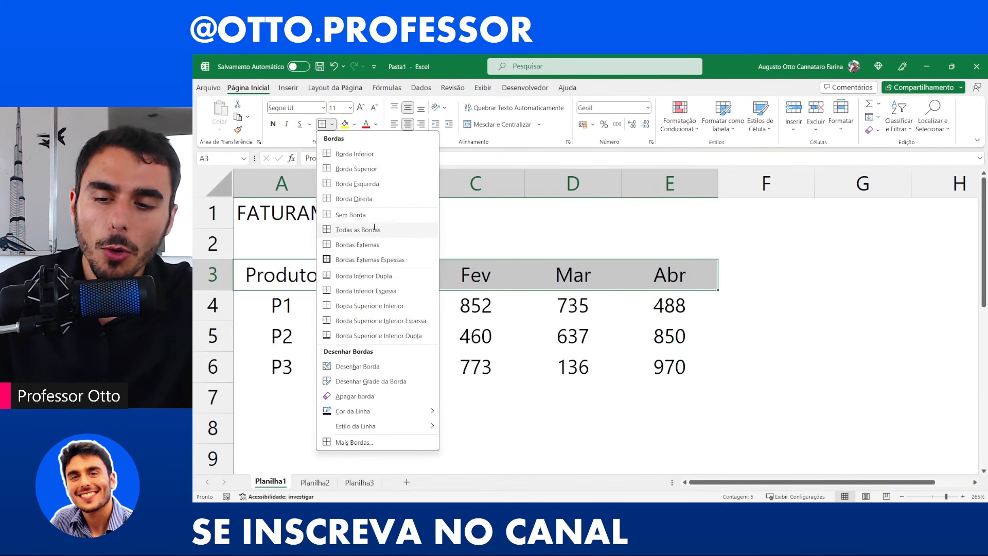
click(364, 156)
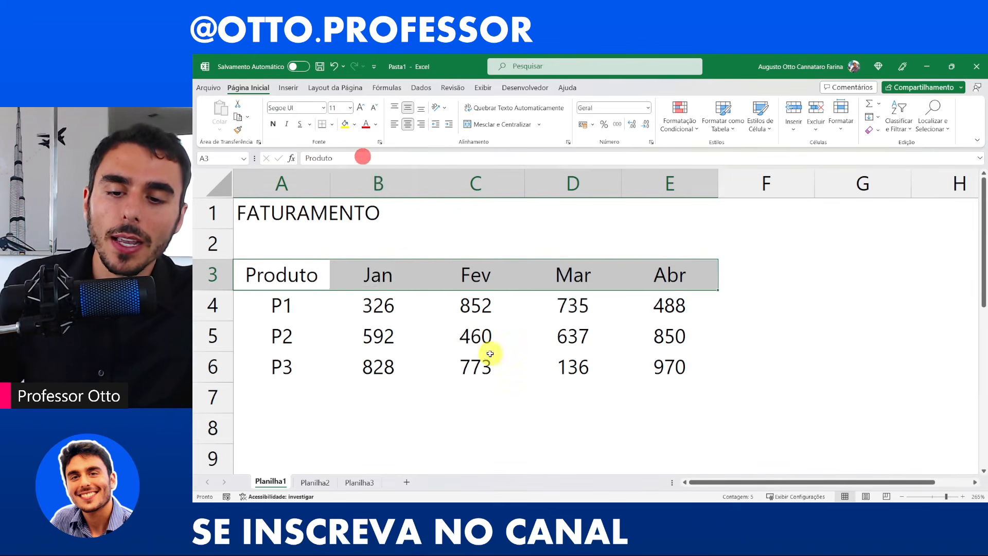
click(486, 356)
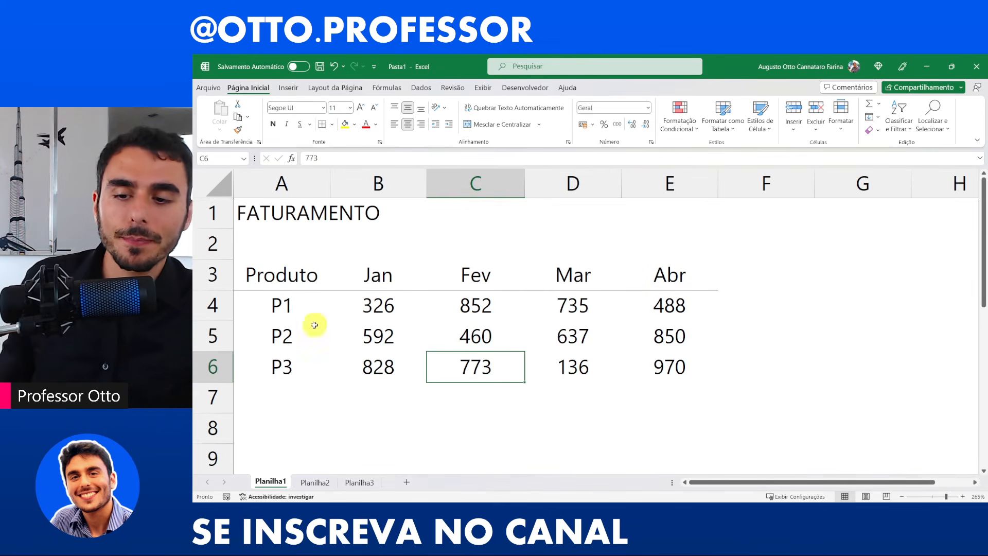
Step: Add a right border along the Produto column, cells A3 to A7
drag(294, 273, 299, 382)
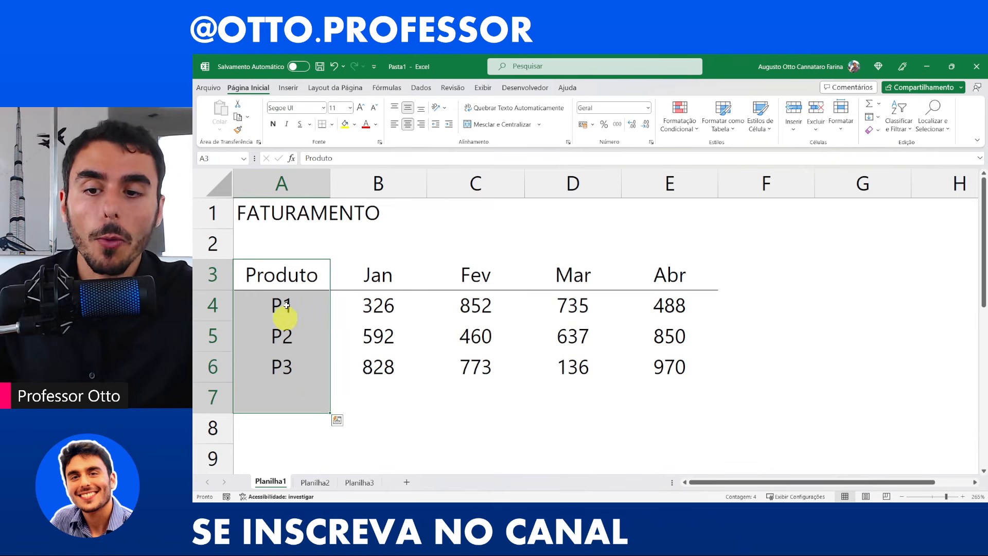
click(332, 124)
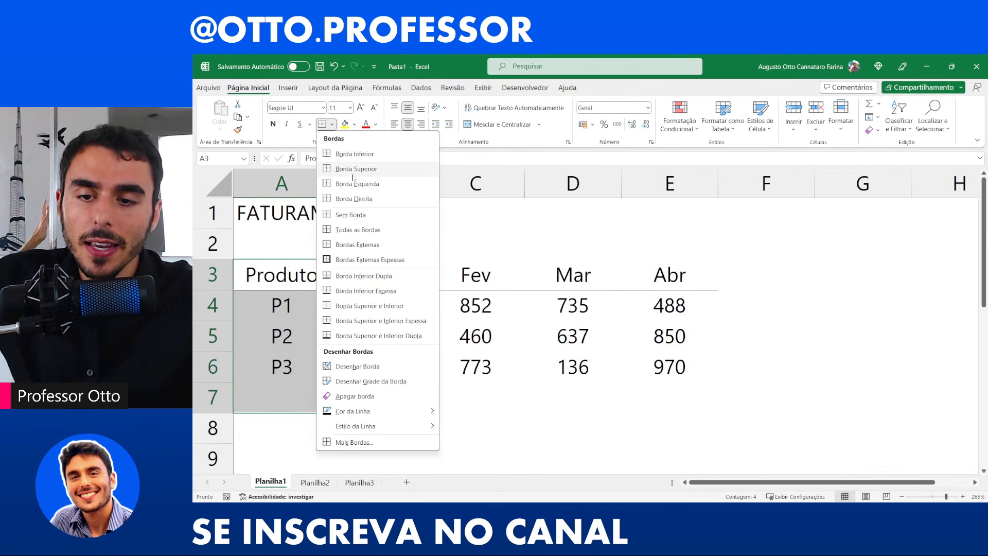
click(359, 198)
Step: Add a top border to cells A7 to E7, directly below the P3 row
drag(281, 407, 688, 389)
click(332, 124)
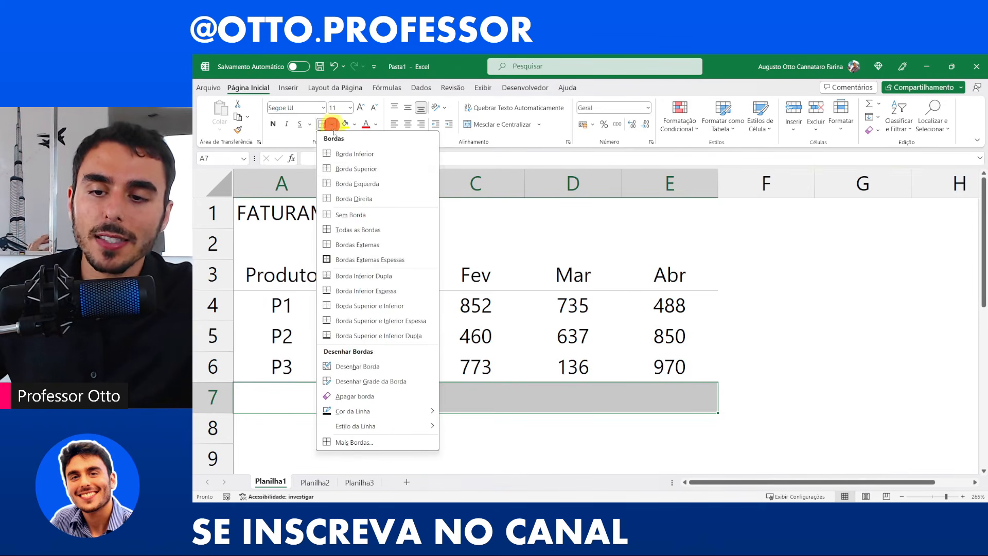
click(353, 165)
click(492, 379)
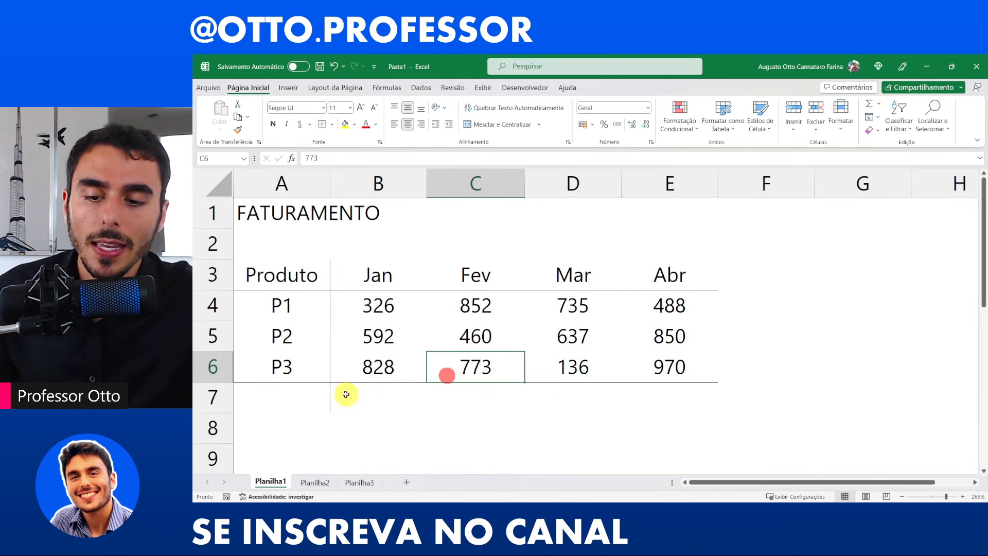
Step: Enter the label Total in cell A7 and center cells A7 to E7 horizontally
click(294, 391)
text(Total)
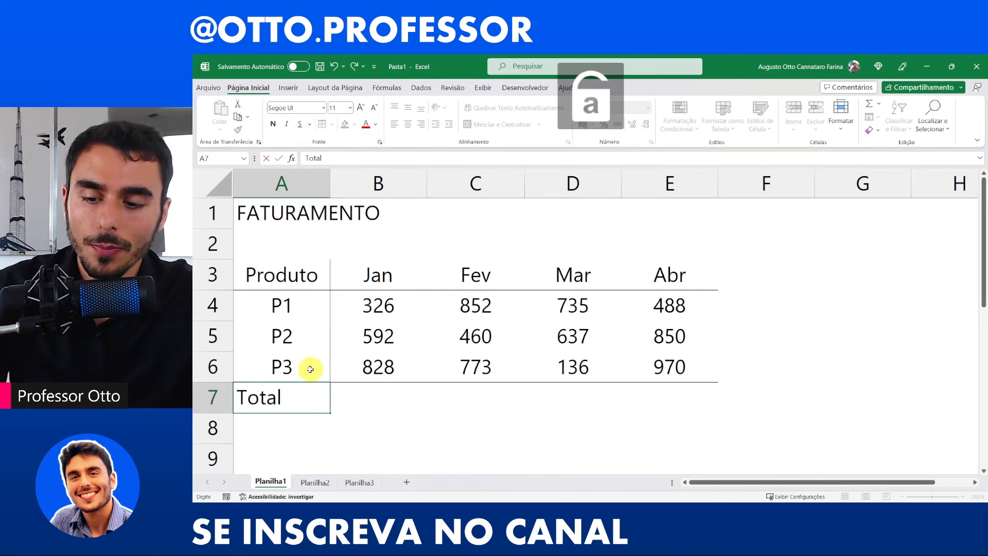
key(Return)
key(Right)
key(Up)
key(Left)
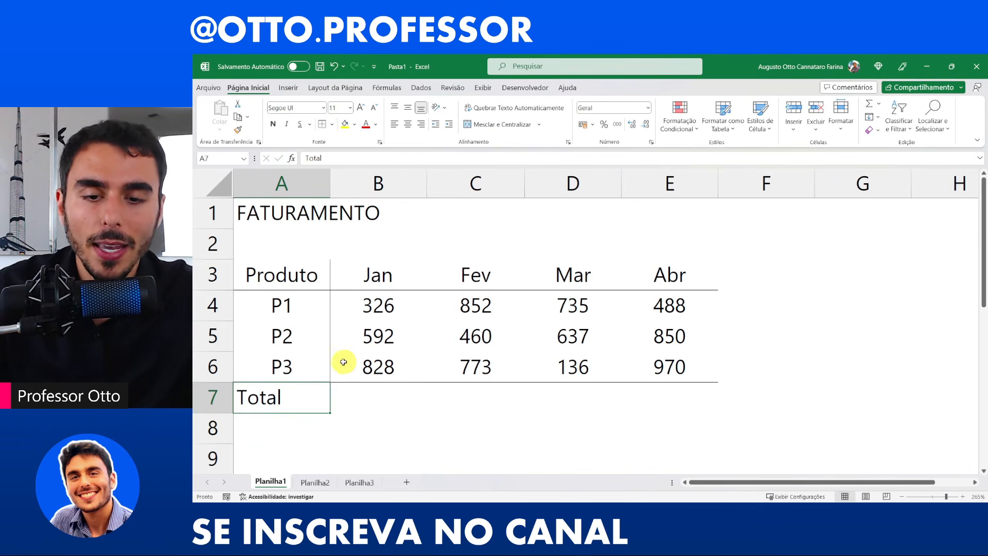
drag(299, 402, 666, 400)
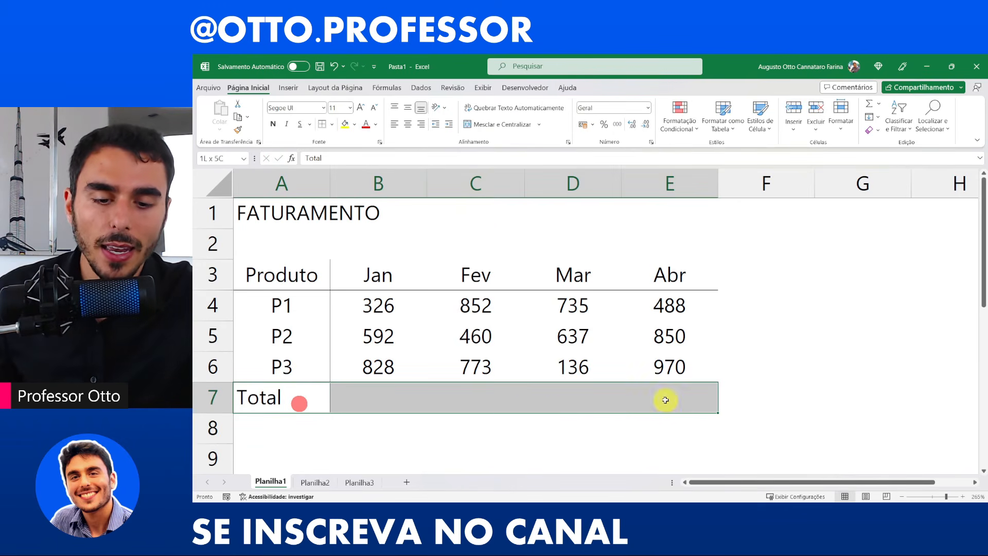
click(414, 124)
Step: Sum each month's product values in the Total row with AutoSum across cells B7 to E7
click(390, 400)
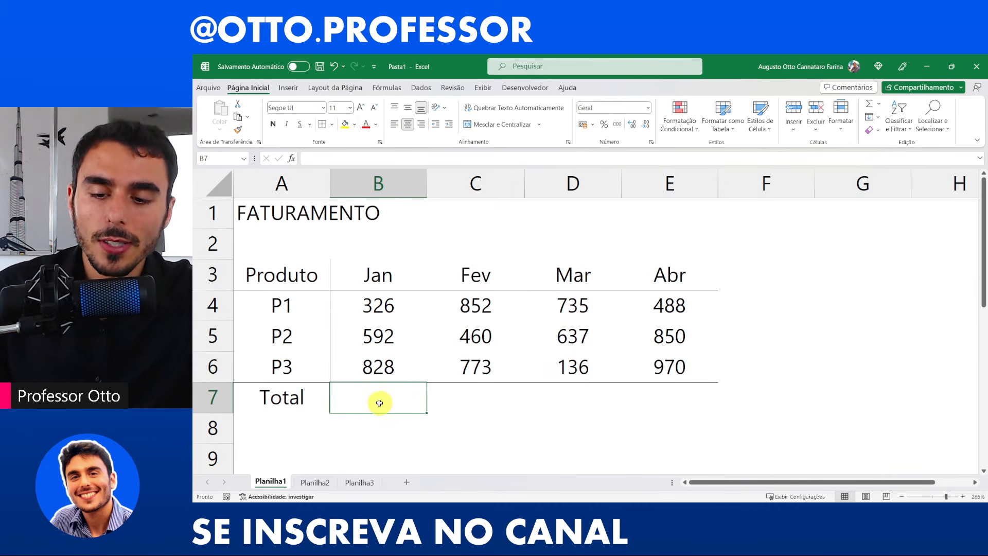
mouse_move(379, 403)
mouse_down()
mouse_move(505, 412)
mouse_move(686, 393)
mouse_move(676, 401)
mouse_up()
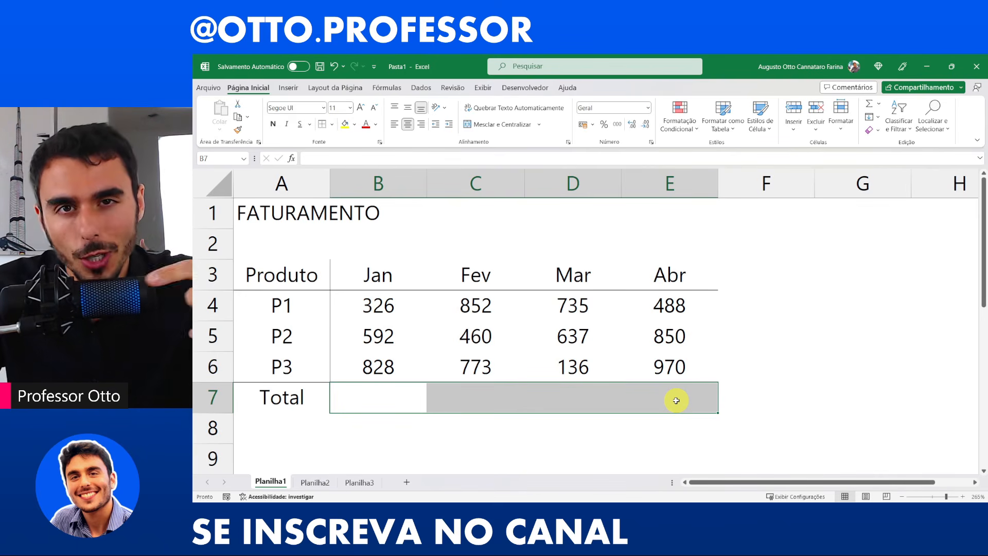
key(alt+equal)
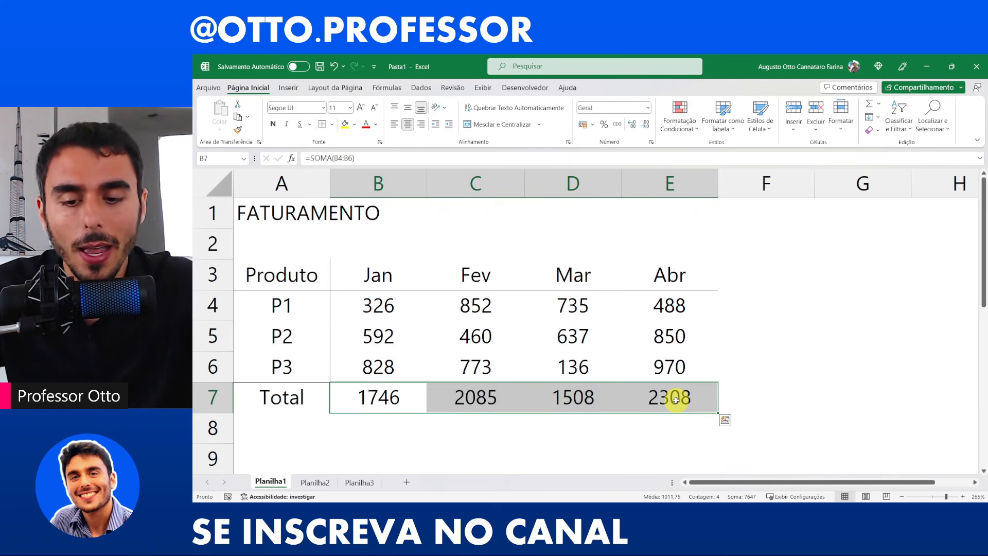
Step: Check the sum formula in B7 and the Jan and Fev value ranges that feed the totals
click(388, 399)
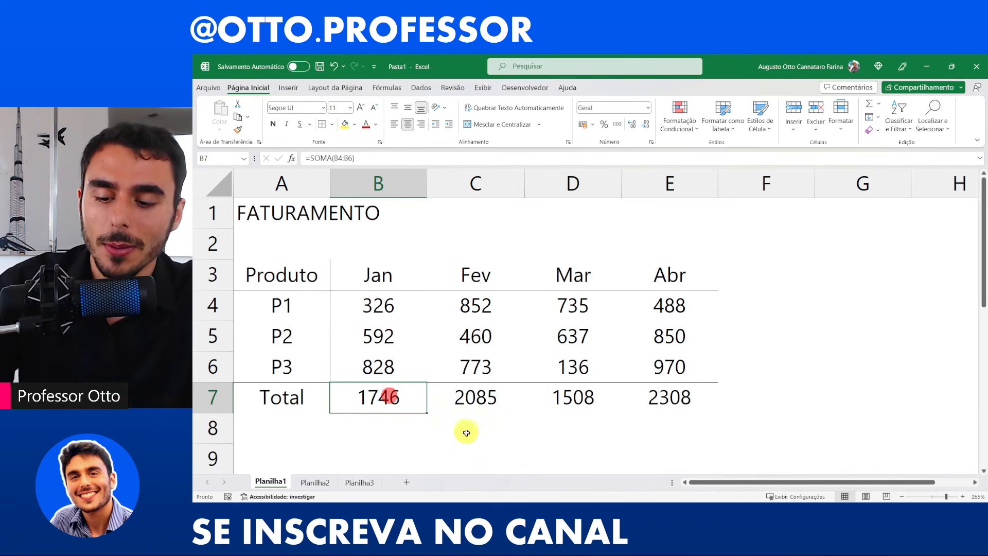
key(F2)
key(Escape)
drag(388, 304, 409, 364)
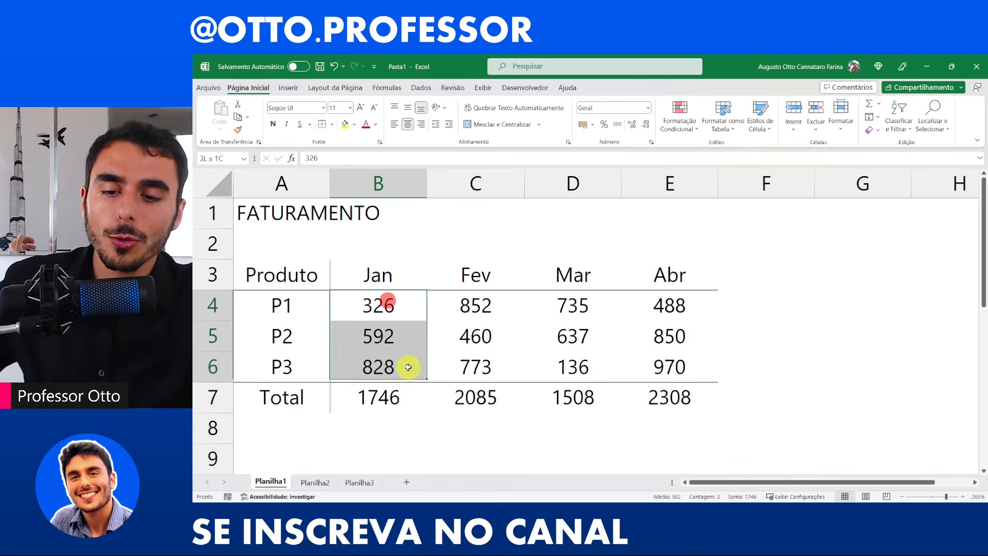
drag(493, 320, 489, 367)
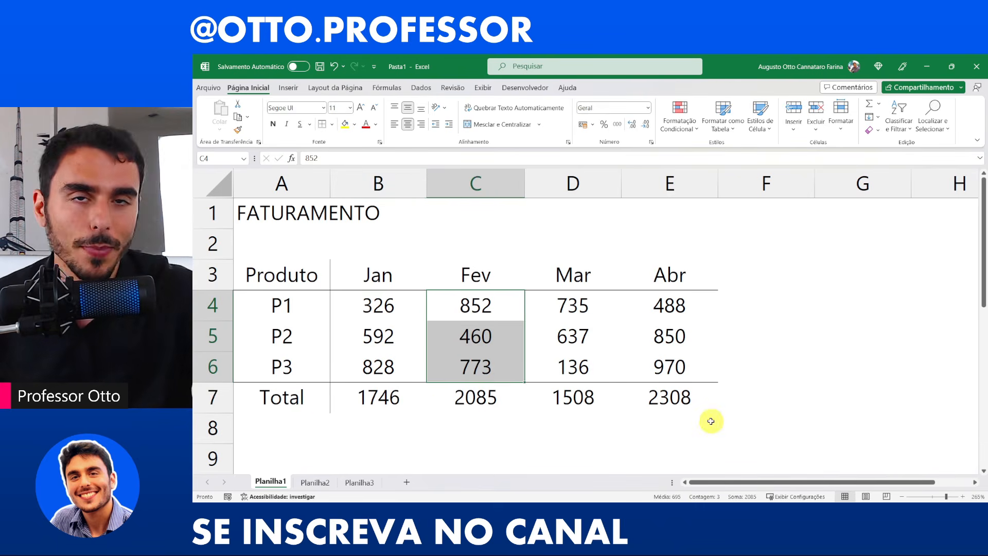
Step: Make the Total row bold, from cell A7 to E7
drag(284, 398, 653, 397)
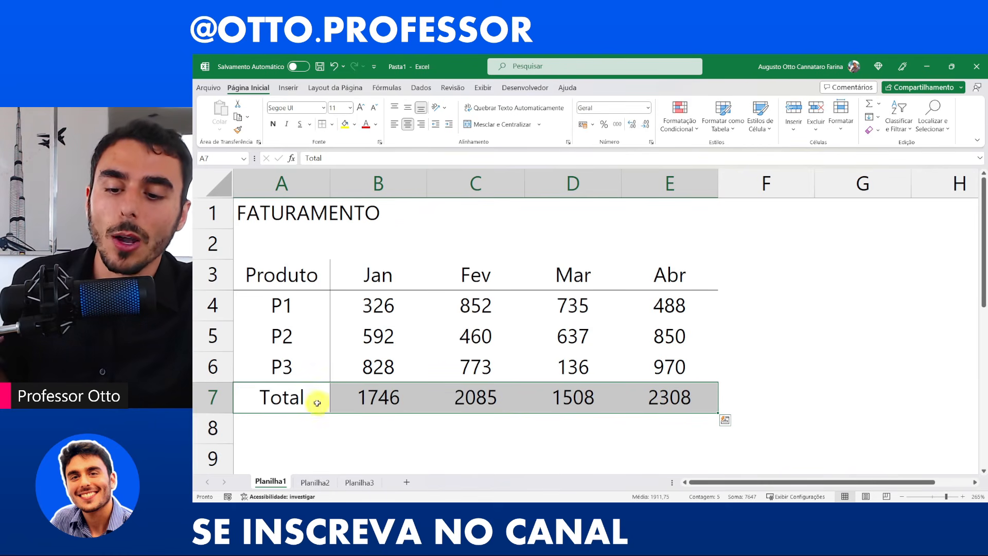
click(273, 125)
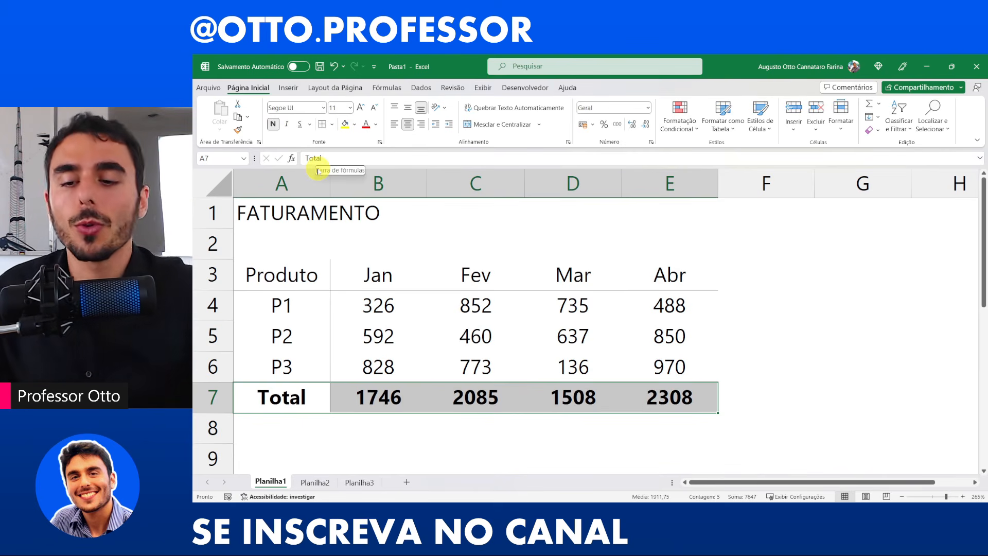
click(356, 276)
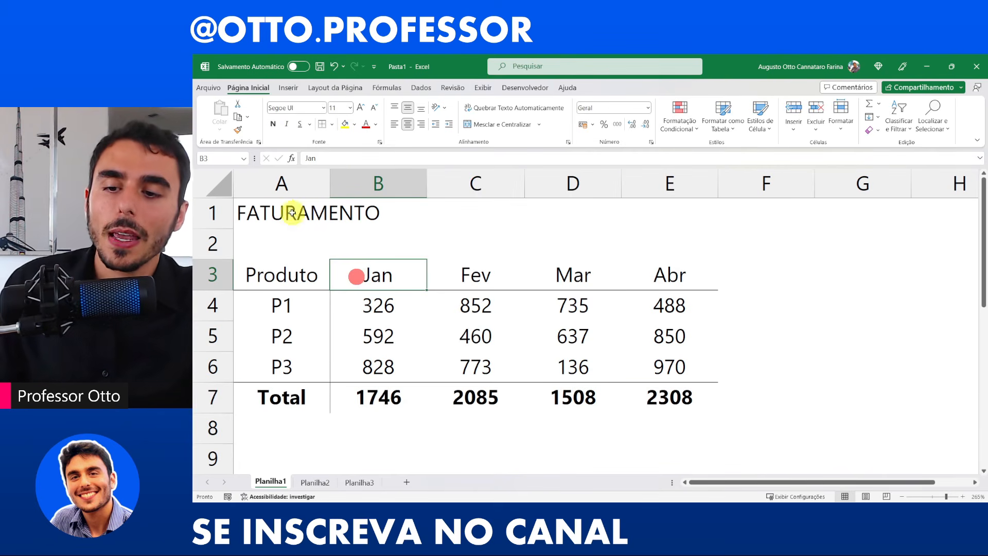
Step: Fill the entire FATURAMENTO title row 1 with a light blue theme color and make its text bold
click(219, 213)
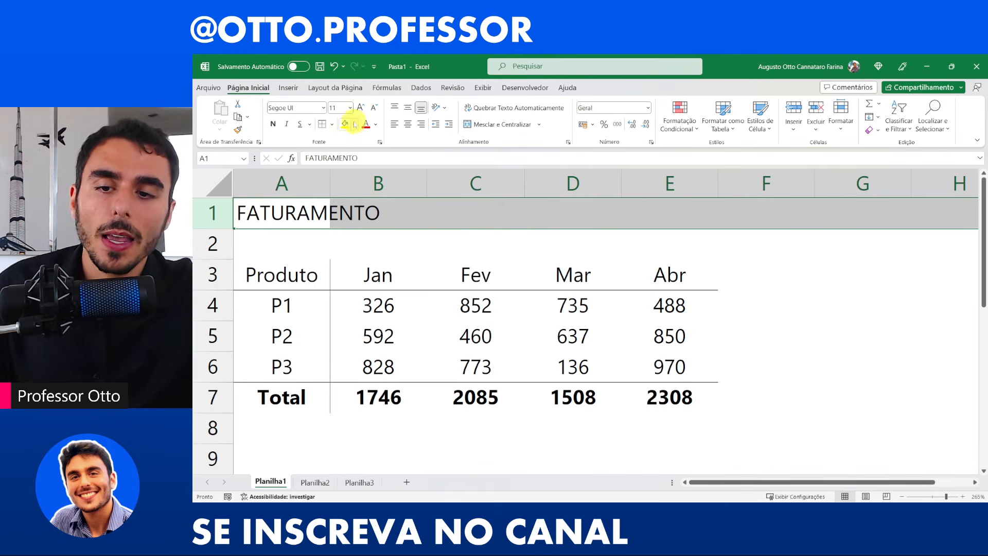
click(356, 125)
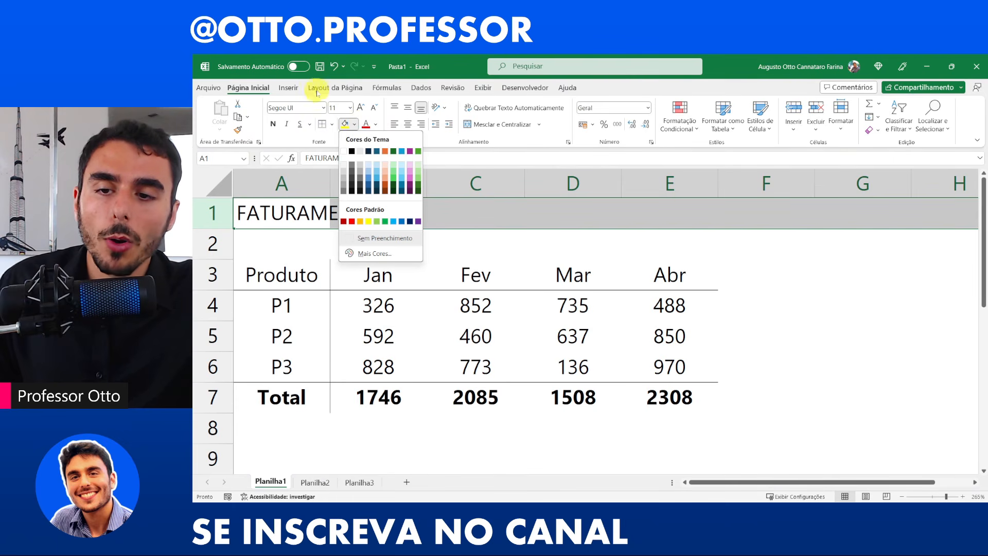
click(368, 165)
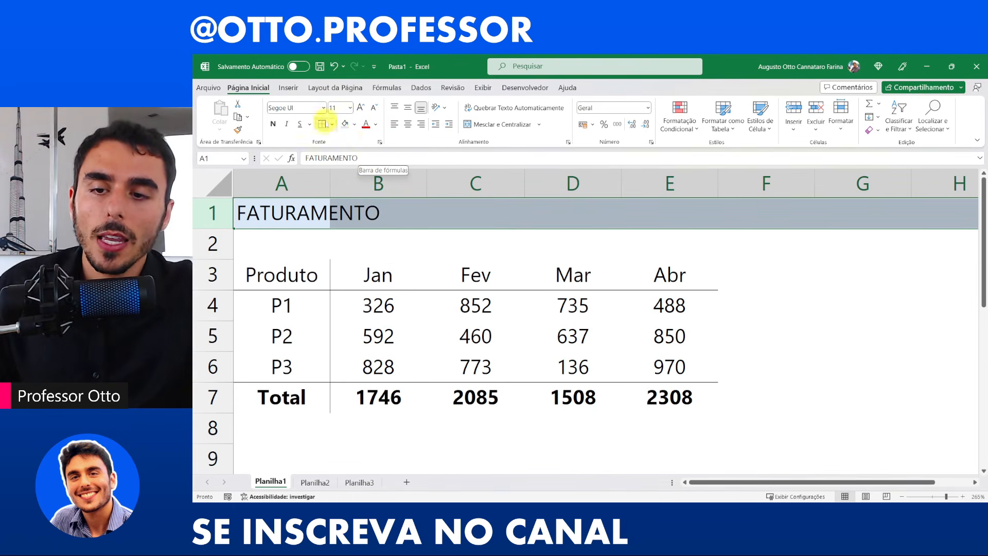
click(273, 125)
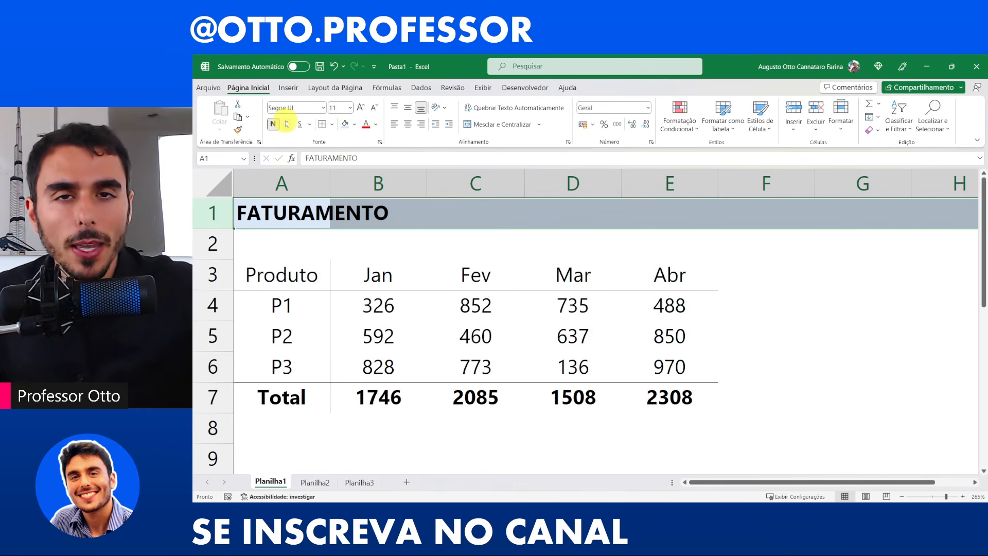
Step: Change the font color of the P1 value for Jan in cell B4 to standard red
click(472, 338)
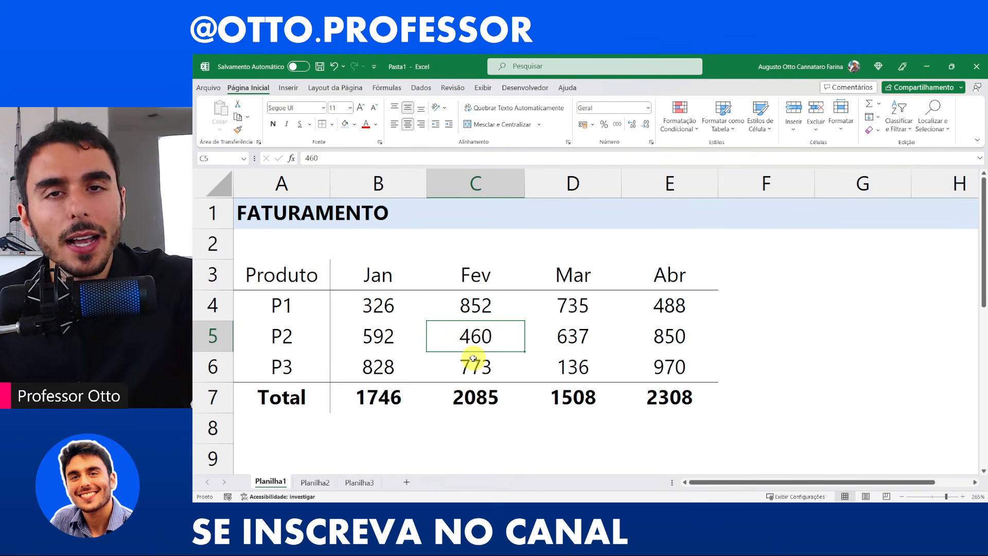
click(385, 303)
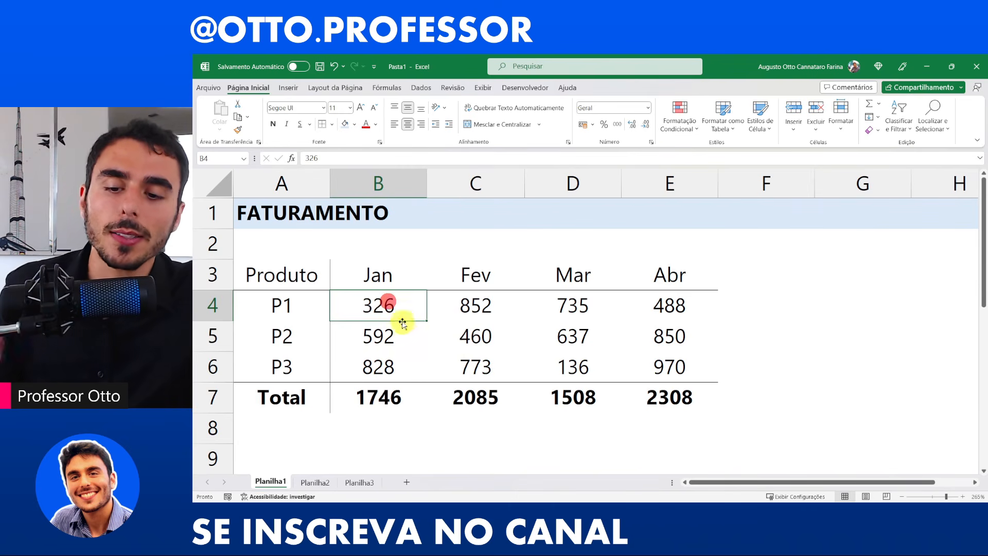
click(376, 124)
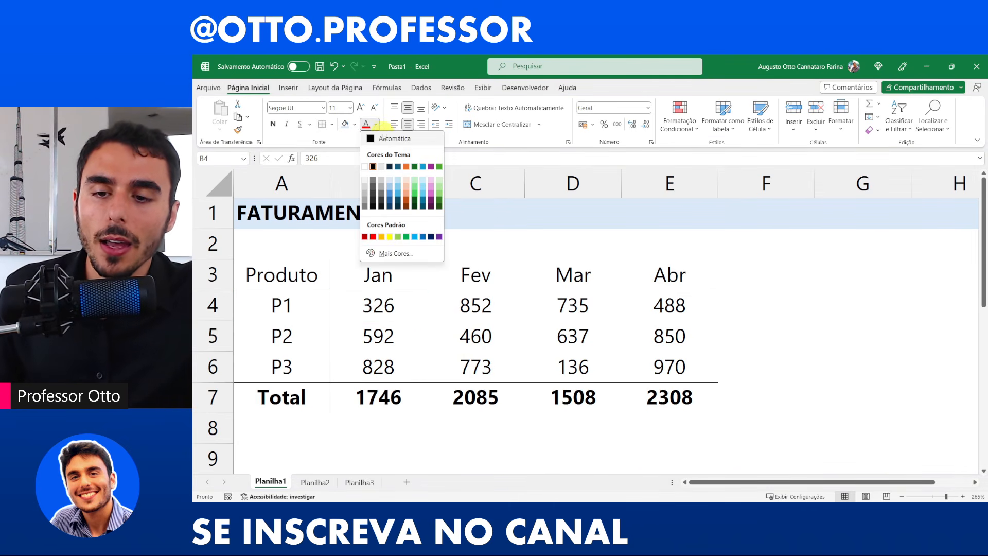
click(374, 237)
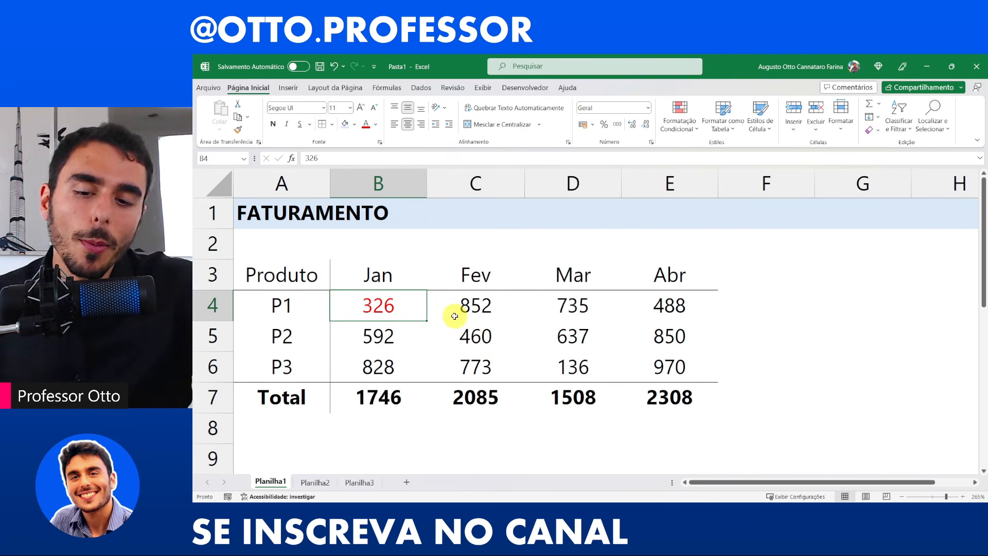
Step: Apply the same red font color to the P2 values for Fev and Abr in cells C5 and E5
click(466, 339)
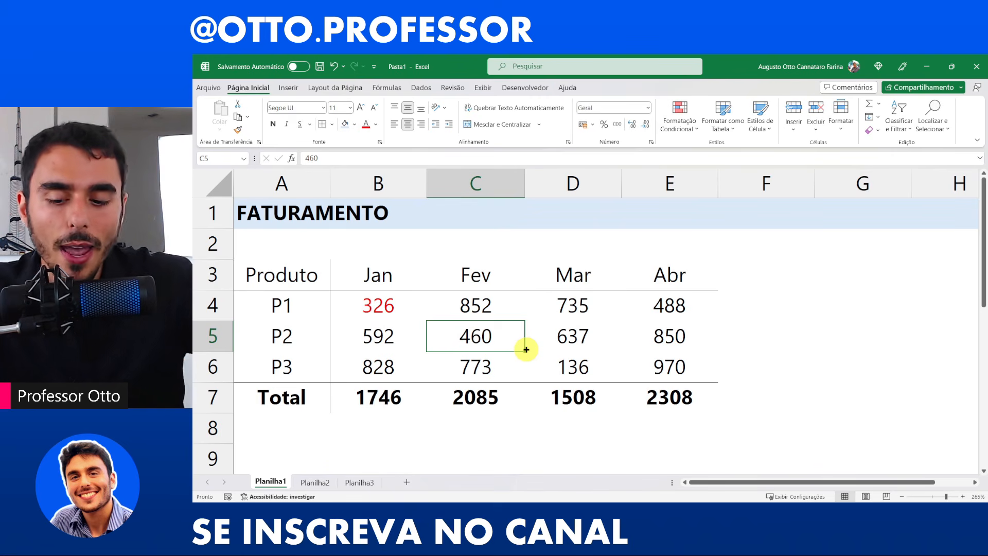
click(607, 332)
click(647, 334)
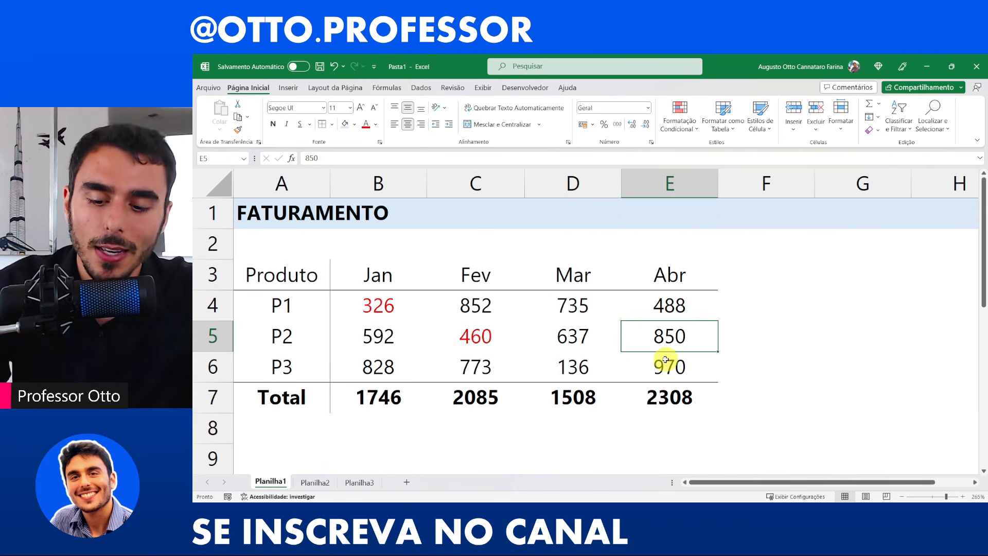
click(613, 337)
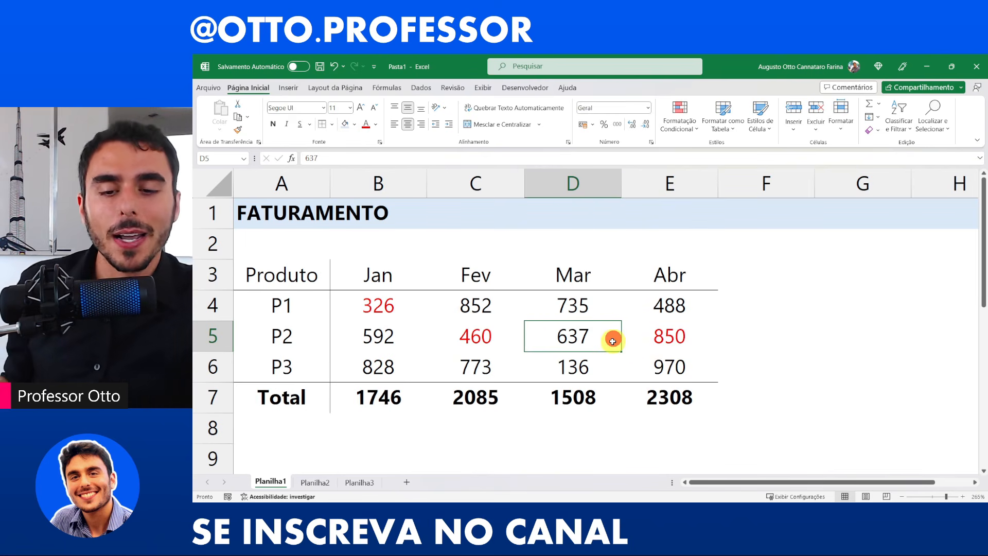
click(664, 339)
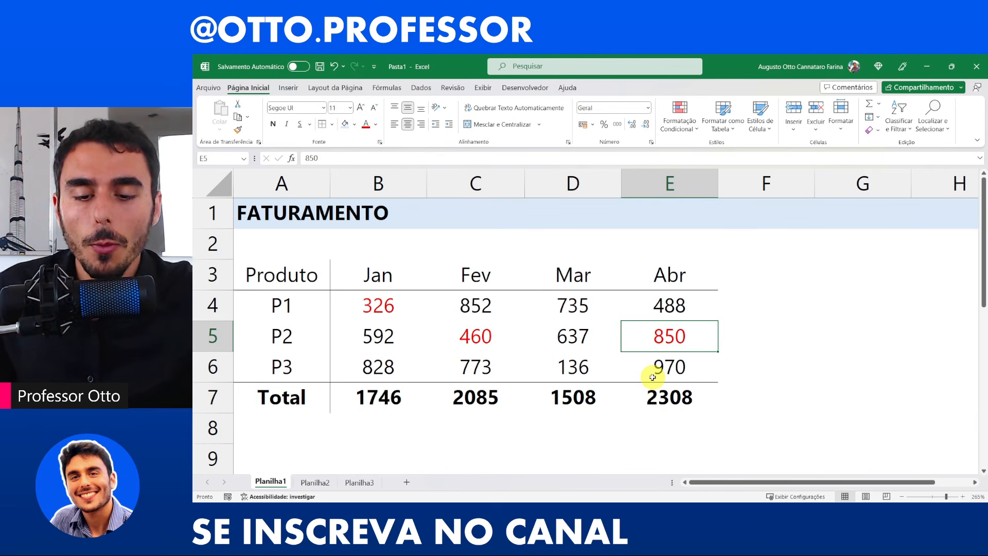
Step: Copy the formatting of cell B4 to the P3 value for Abr in cell E6 with Format Painter
click(371, 314)
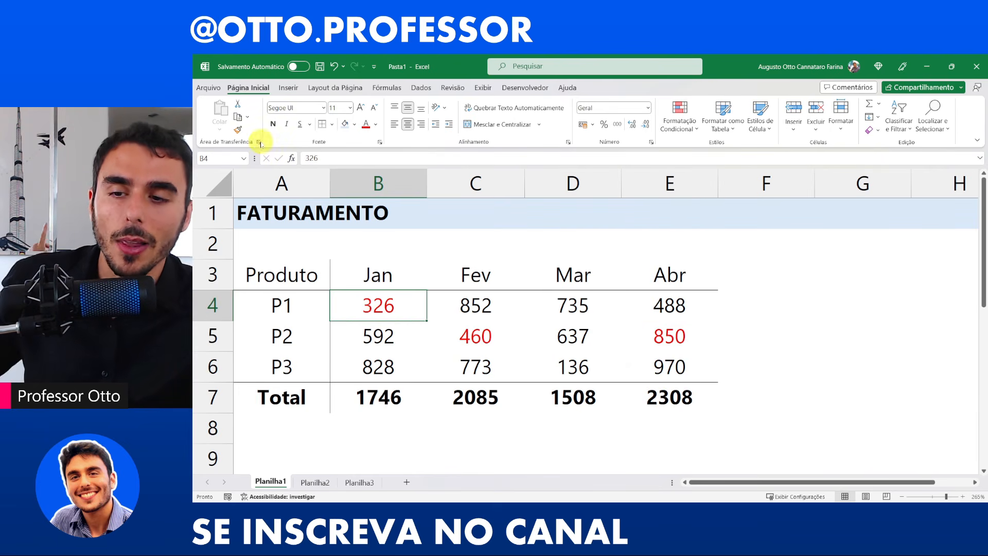
click(238, 131)
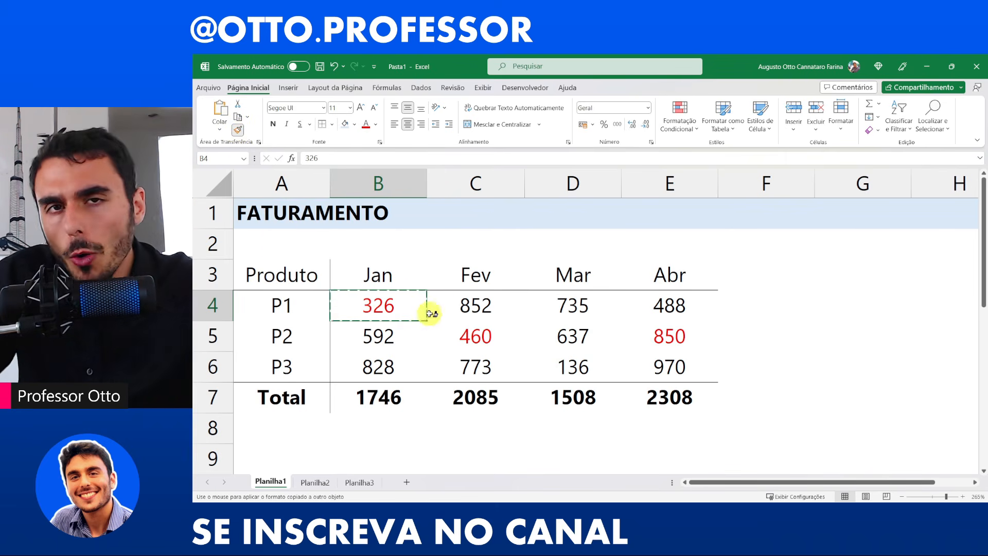
click(676, 369)
drag(741, 344, 748, 352)
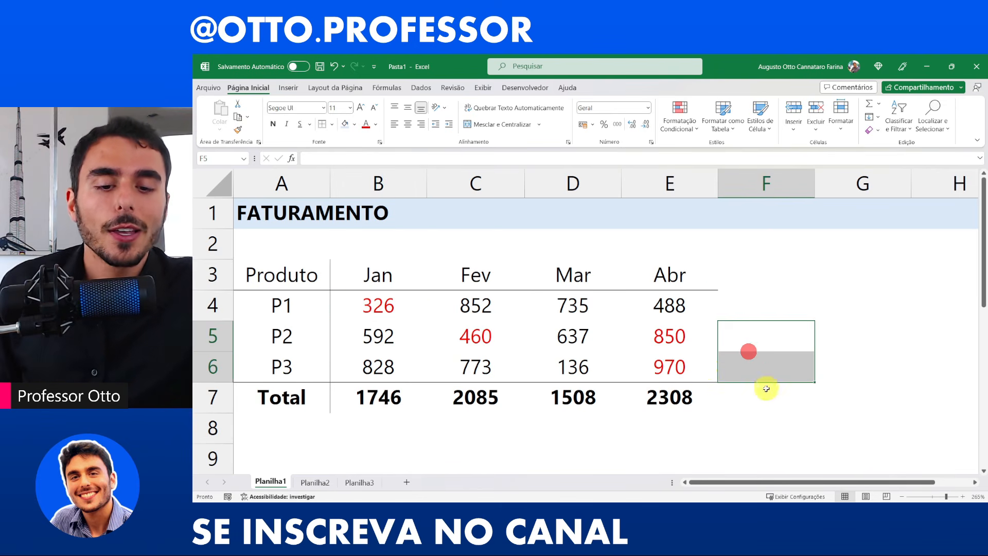
click(684, 369)
click(379, 307)
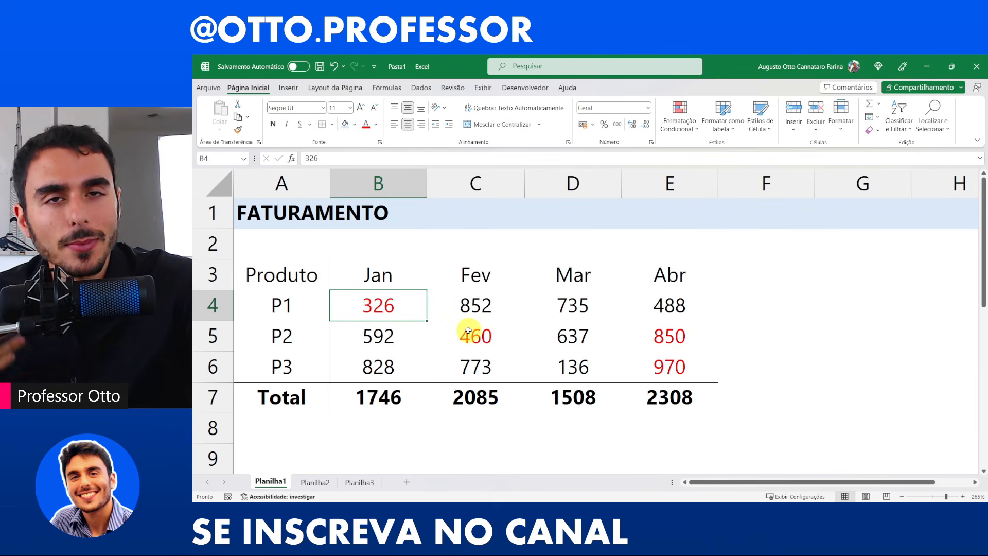
click(685, 370)
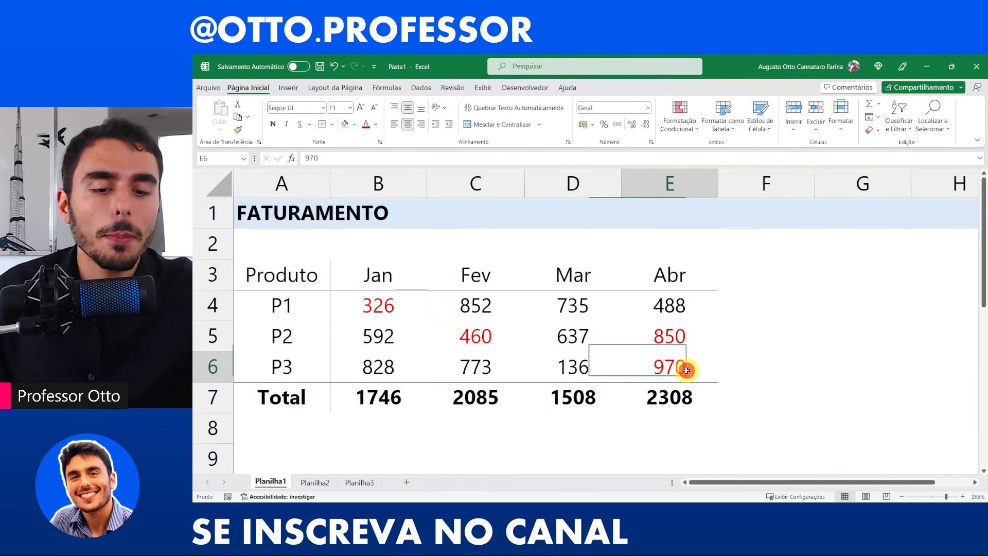
click(555, 351)
click(493, 281)
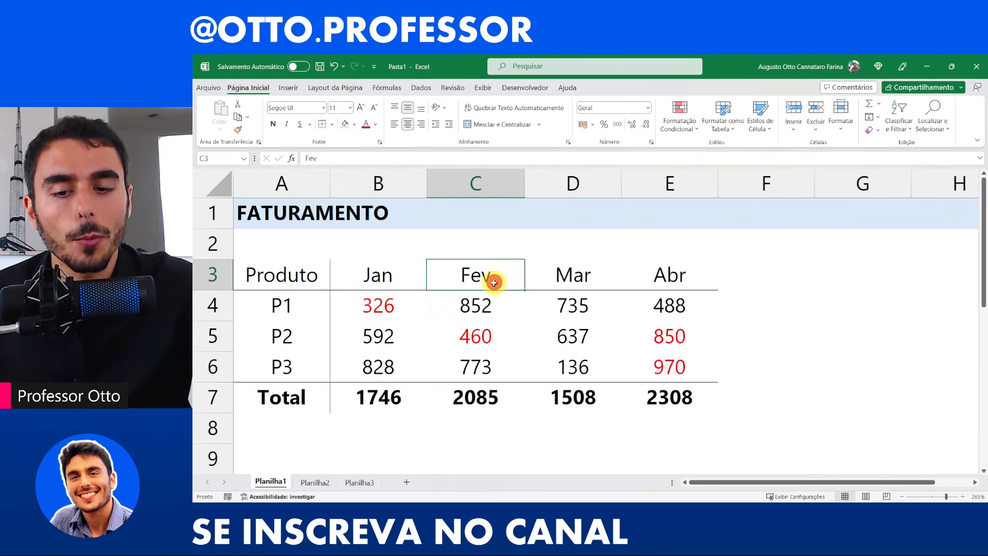
click(514, 309)
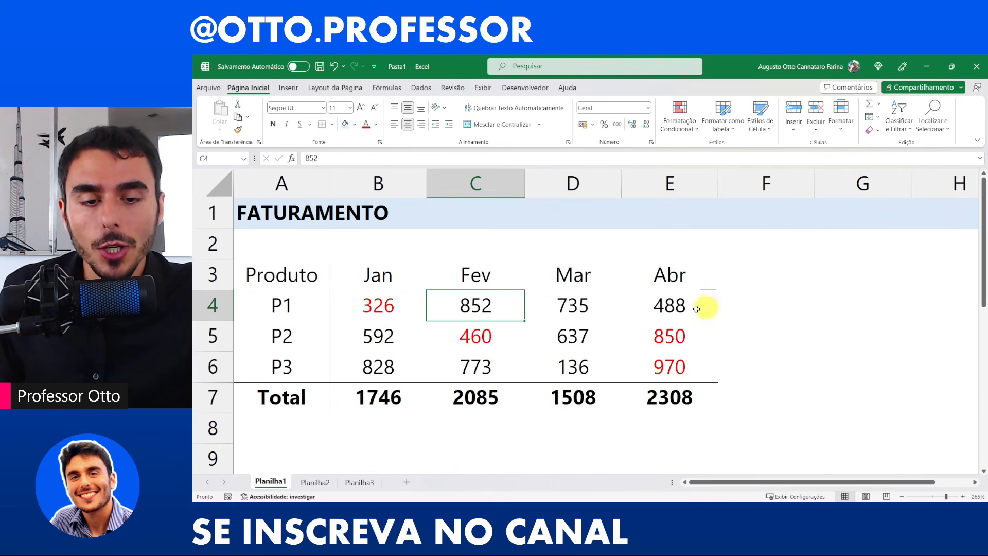
scroll(289, 307, down, 2)
scroll(302, 305, up, 2)
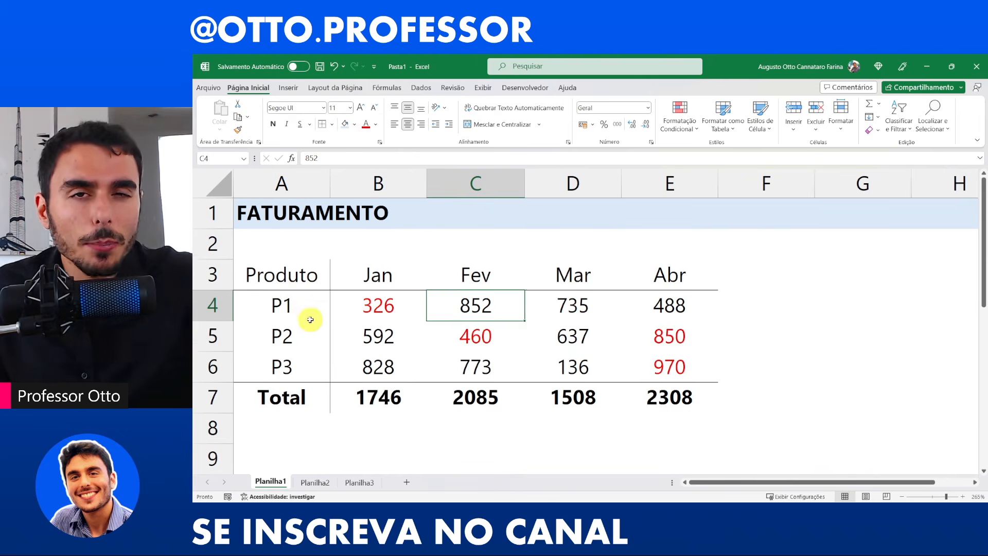
Step: Enter TEXTO MUITO GRANDE in cell A9 below the table and align it left
click(273, 455)
scroll(278, 455, down, 2)
key(Caps_Lock)
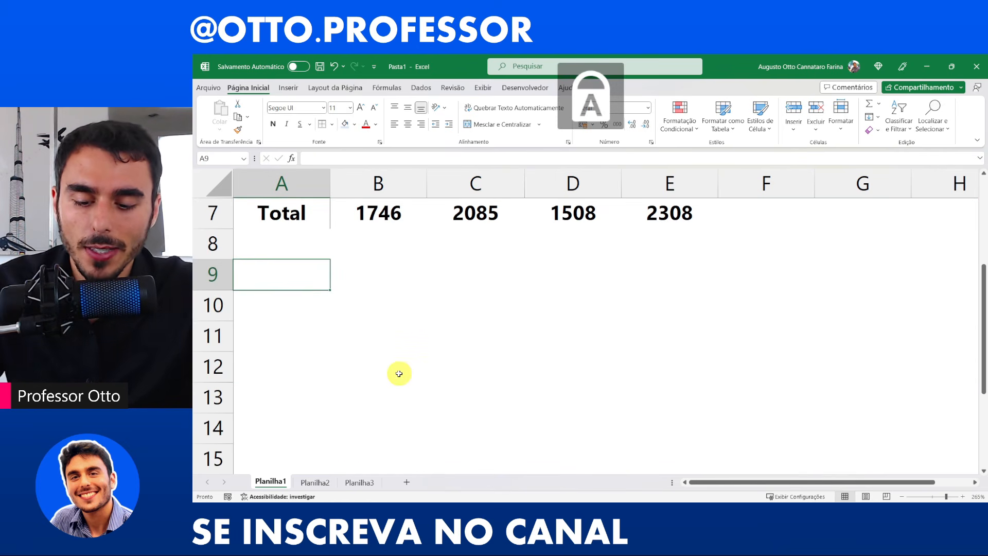
text(TEXTO )
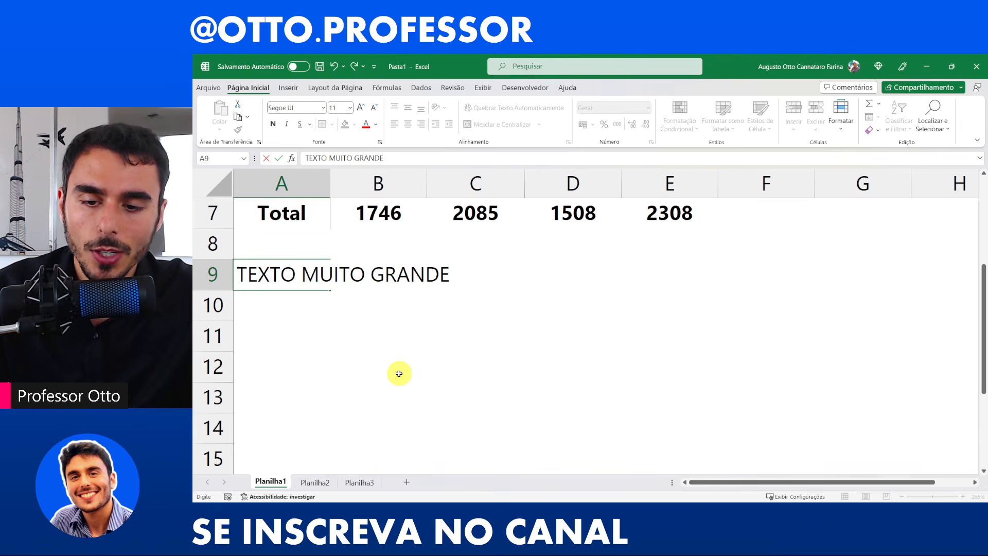
text(MUITO GRANDE)
key(Return)
key(Up)
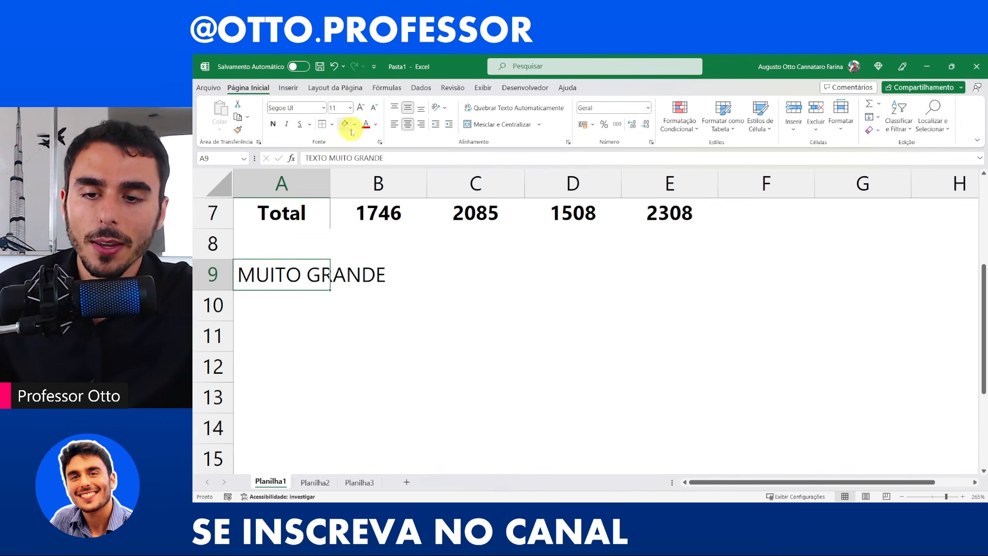
click(393, 127)
Step: Show the worksheet gridlines and check how the text in A9 extends across cells A9 to C9
click(485, 87)
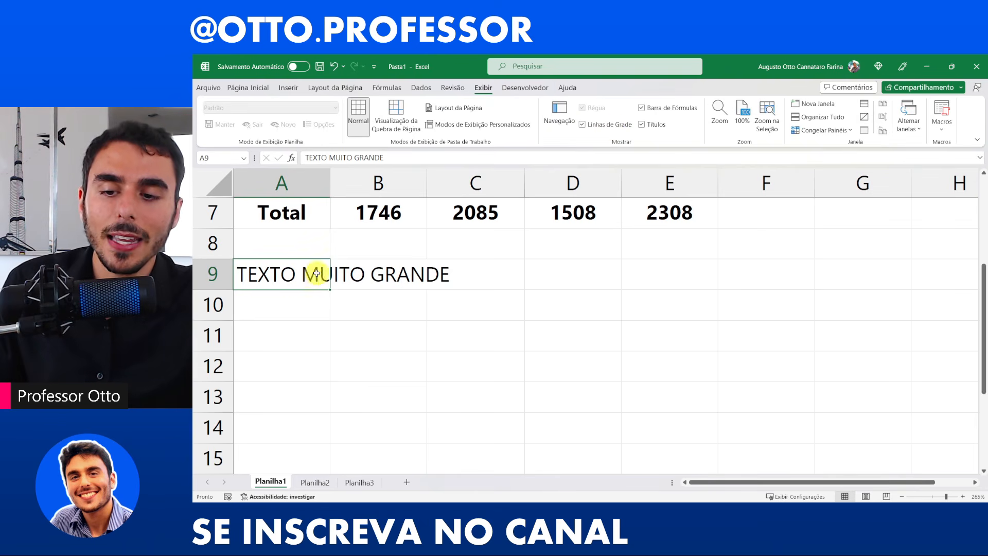
drag(316, 273, 463, 269)
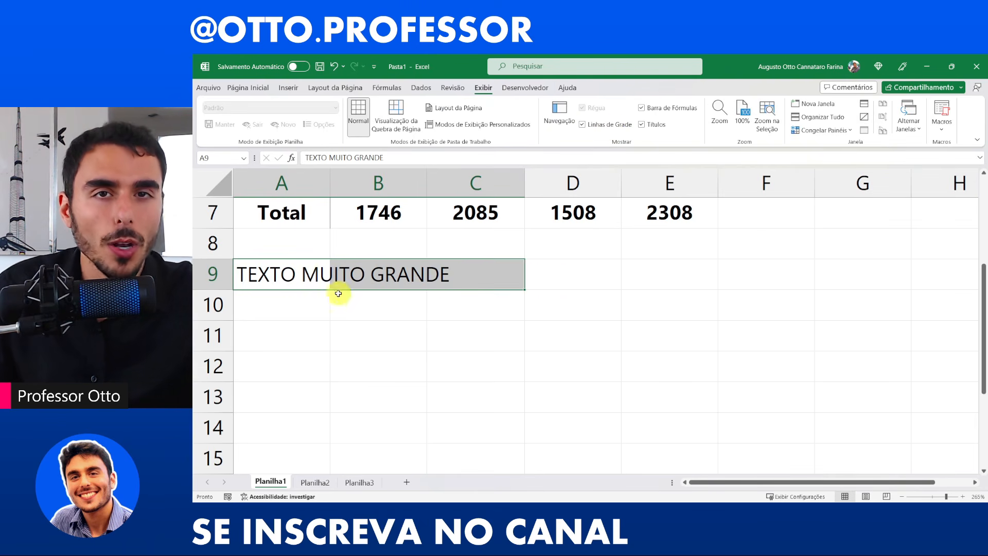
click(298, 278)
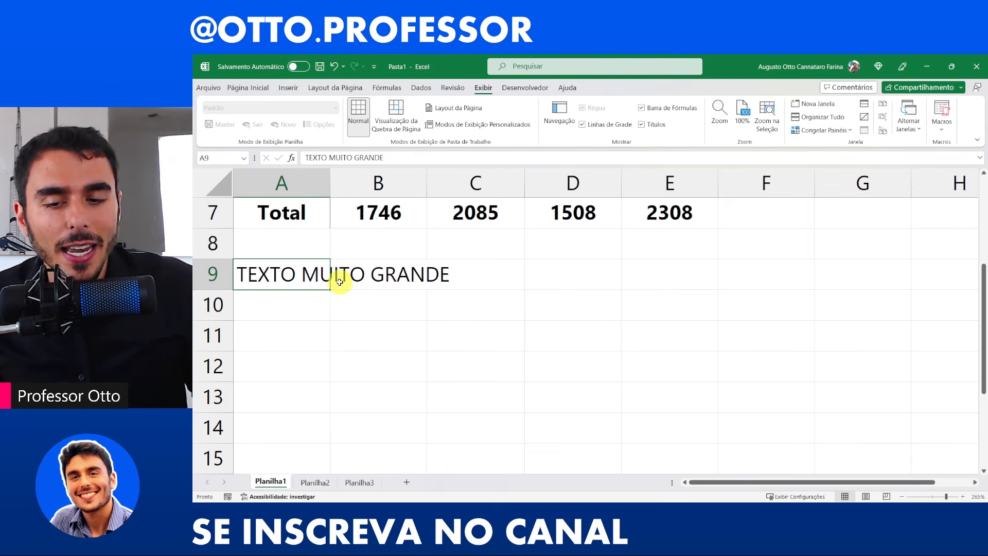
Step: Try widening column A to fit the long text in A9, check the table's first column, and undo the width change
drag(331, 181, 489, 183)
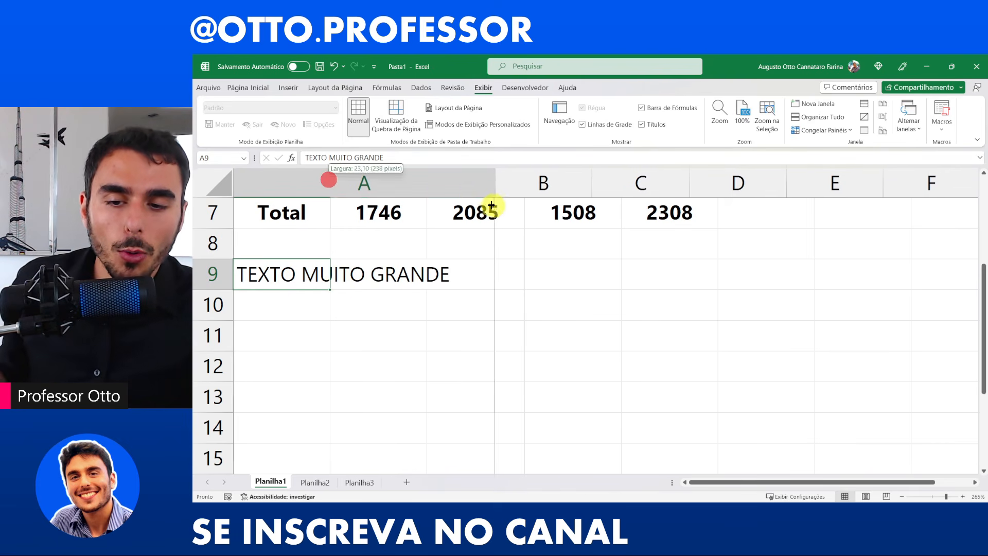
scroll(457, 238, up, 2)
drag(421, 283, 437, 393)
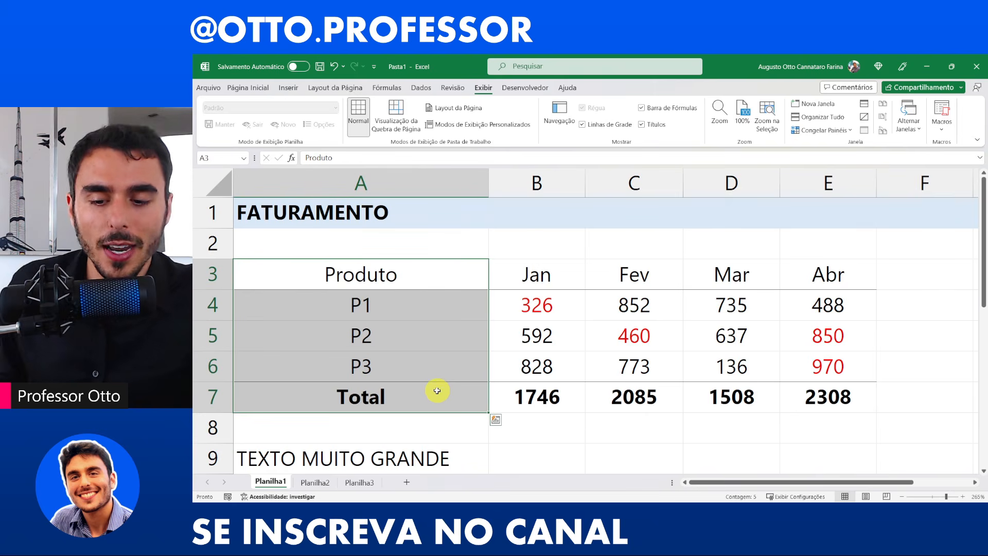
key(ctrl+z)
Step: Wrap the text TEXTO MUITO GRANDE within cell A9
scroll(342, 379, down, 1)
click(302, 376)
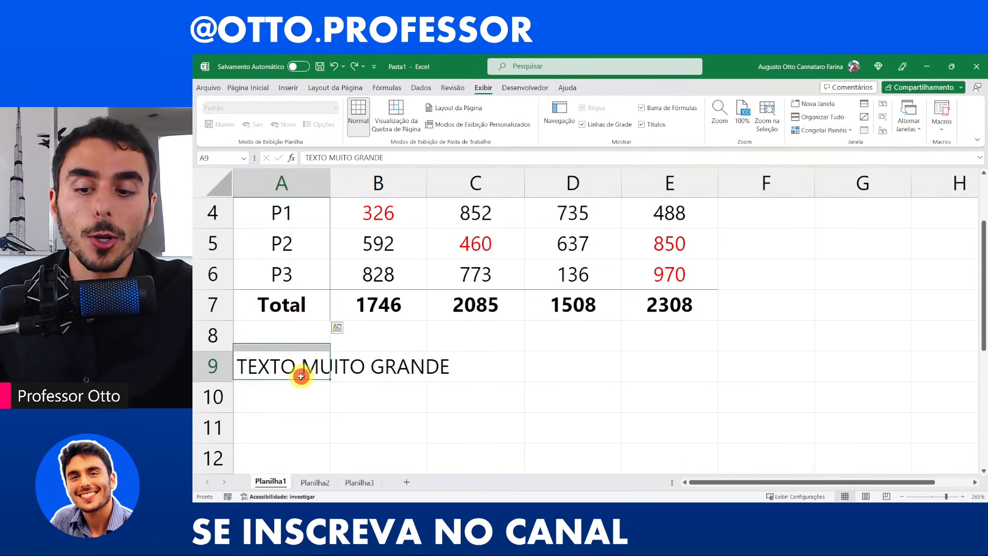
click(248, 88)
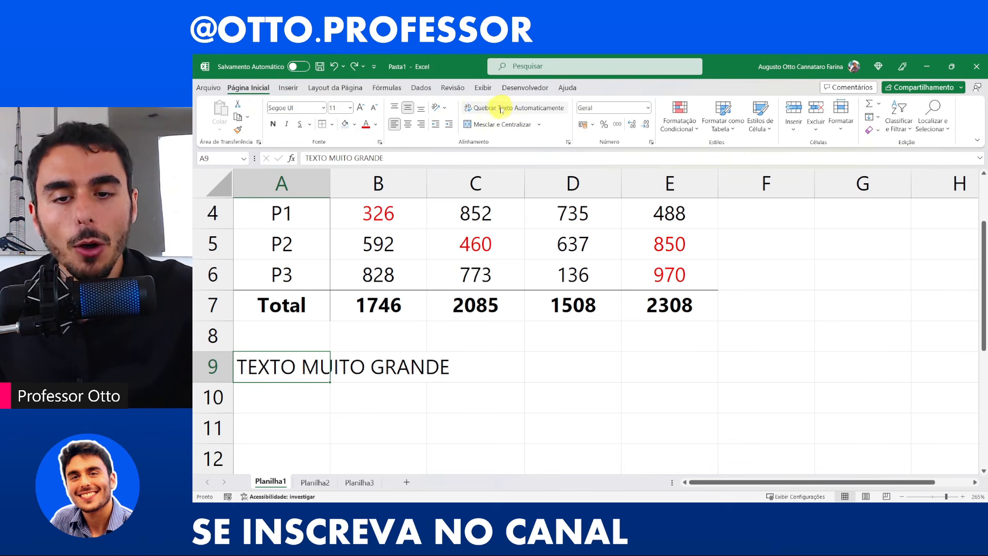
click(503, 109)
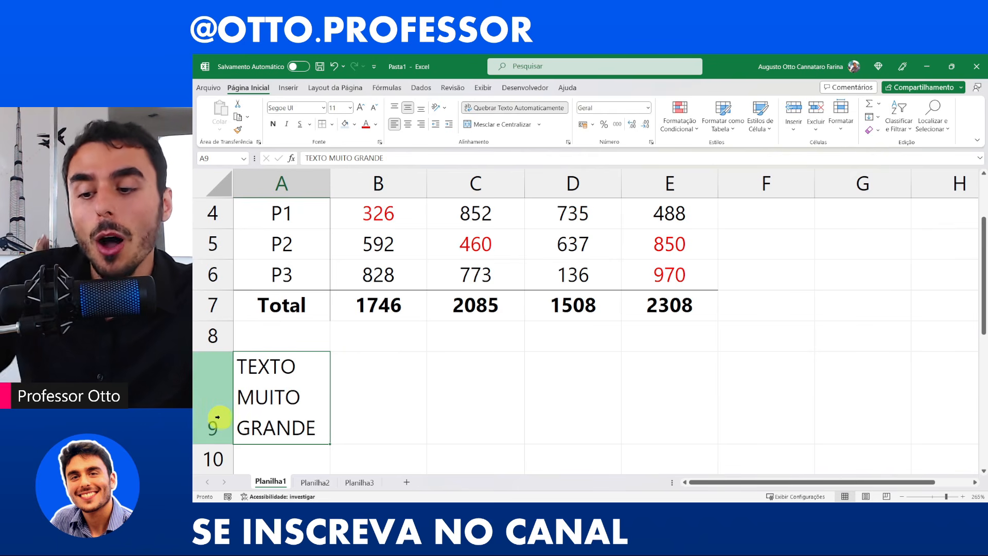
scroll(685, 340, up, 1)
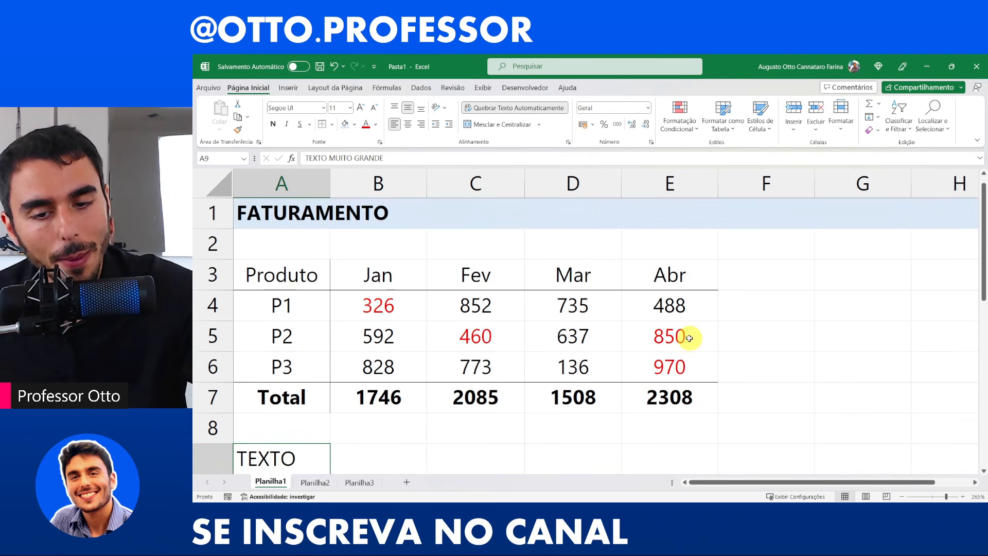